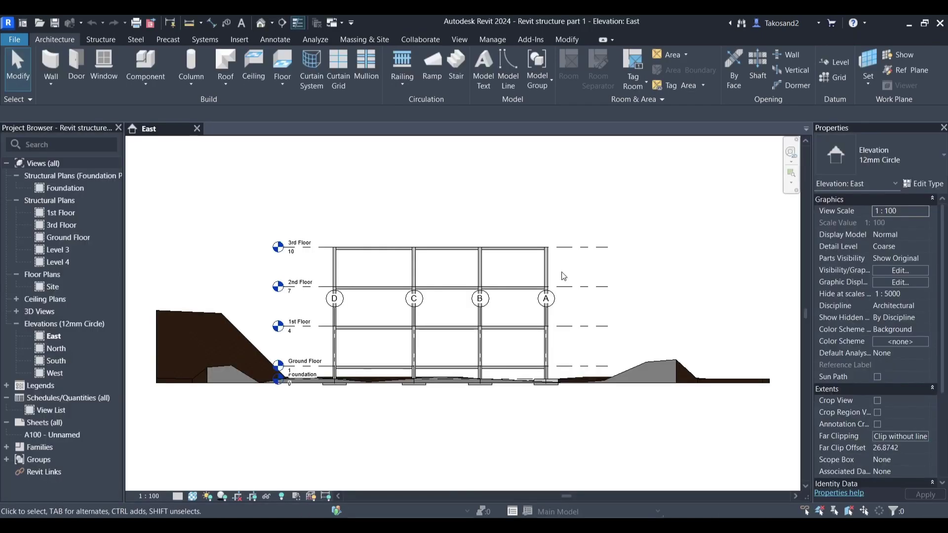
Step: Open the 1st Floor structural plan with the Shaded visual style
scroll(543, 287, "down", 2)
scroll(483, 306, "up", 1)
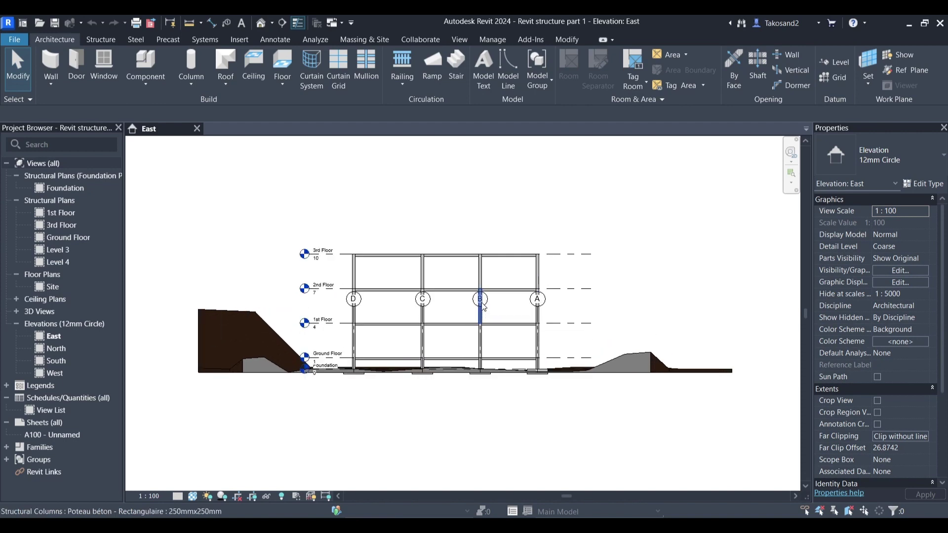
double_click(70, 213)
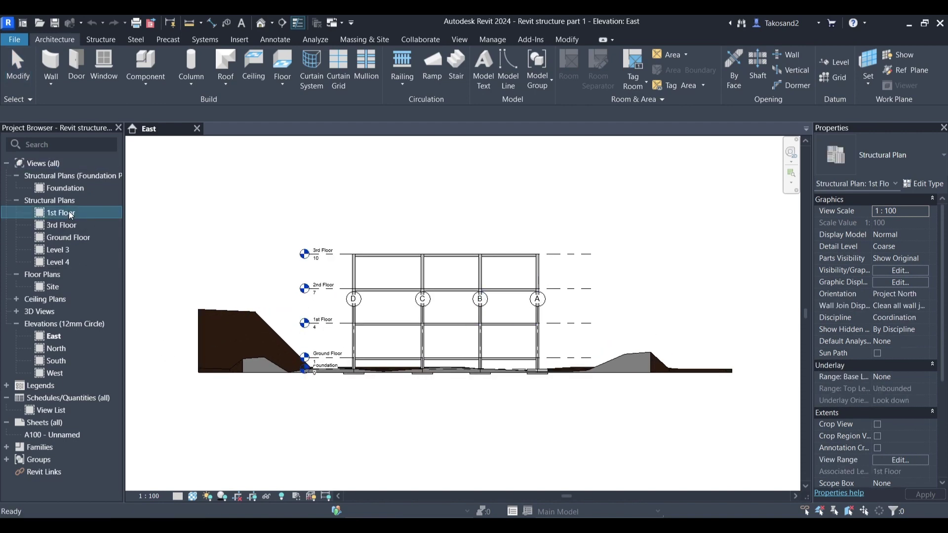
left_click(193, 496)
left_click(230, 448)
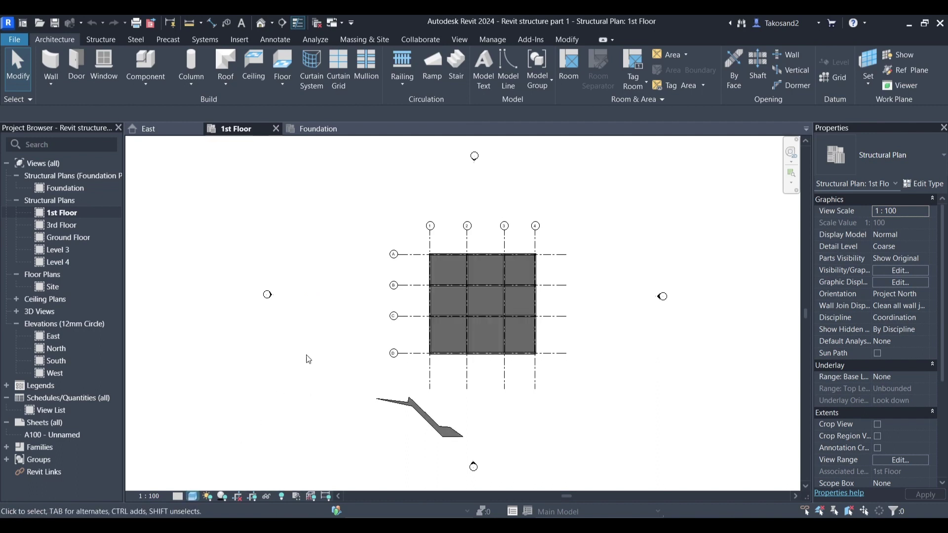
scroll(400, 270, "up", 8)
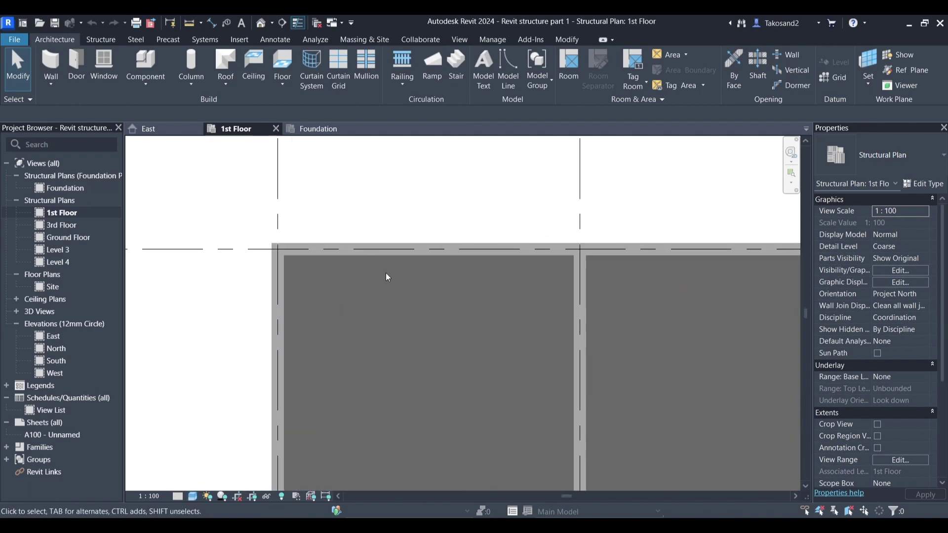
scroll(281, 253, "down", 4)
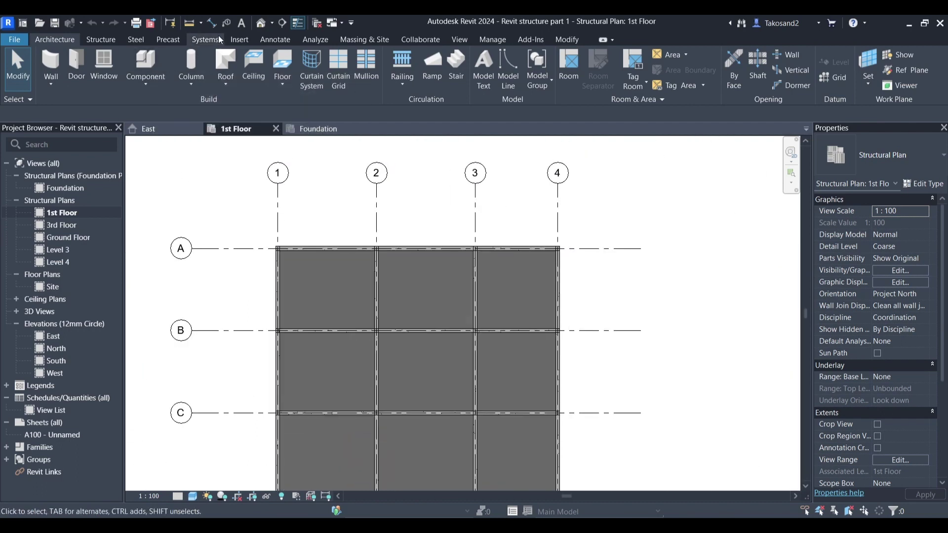
Step: Draw a new section through grid A, from above the grid into the first bay
left_click(280, 24)
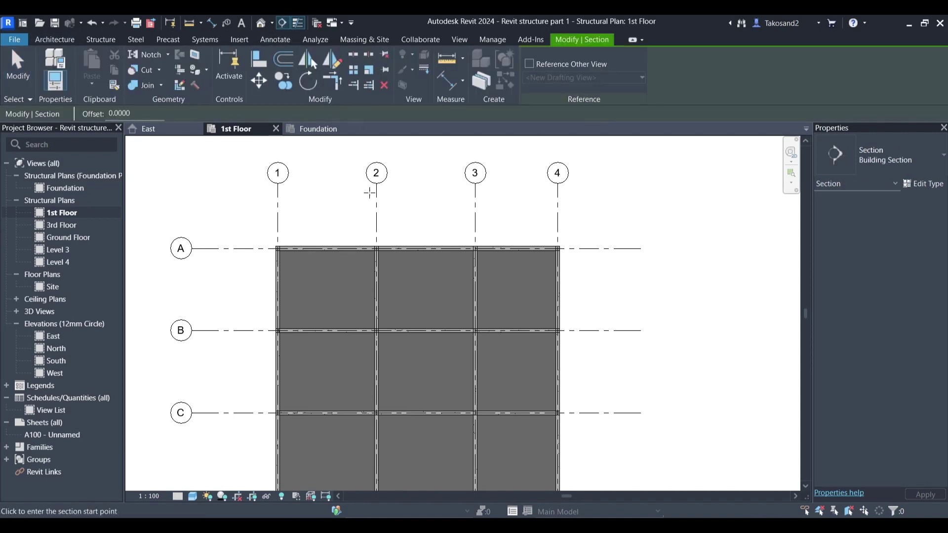
scroll(316, 233, "up", 5)
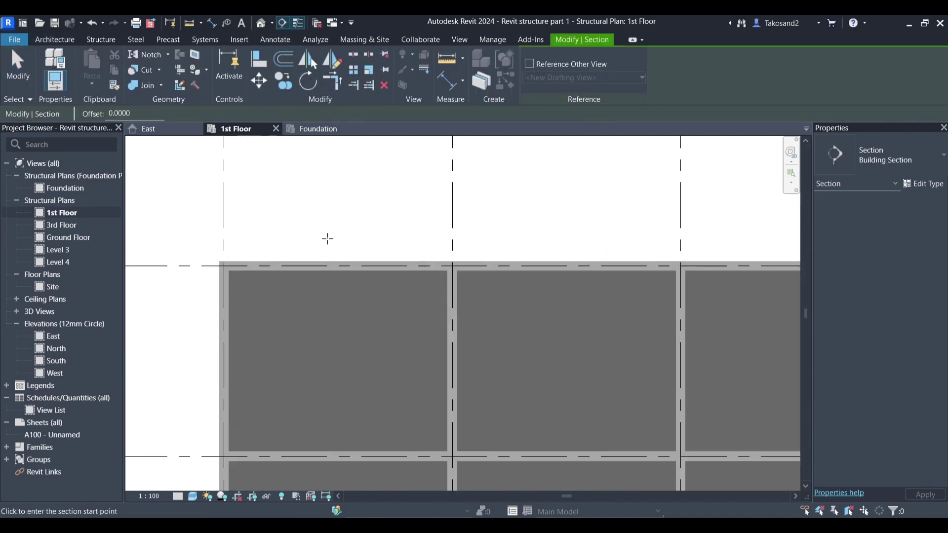
left_click(342, 219)
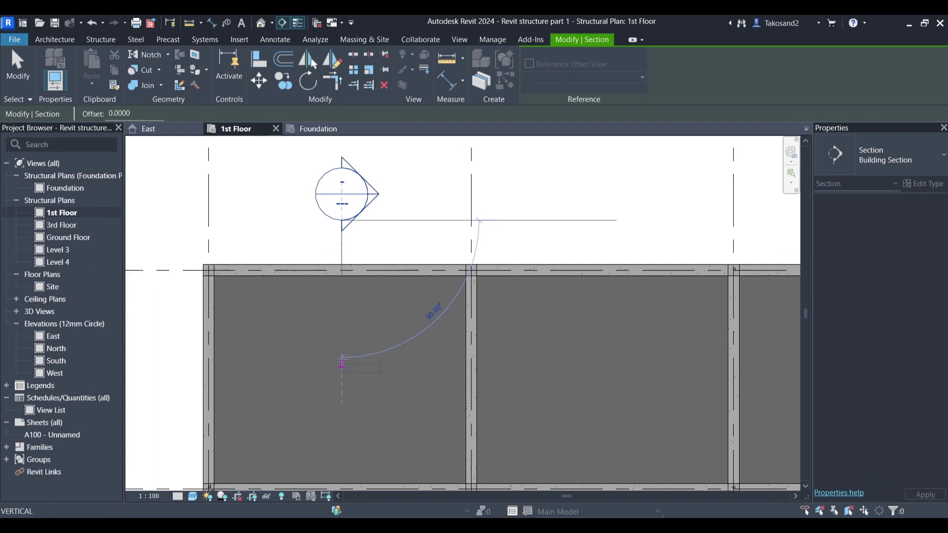
left_click(342, 354)
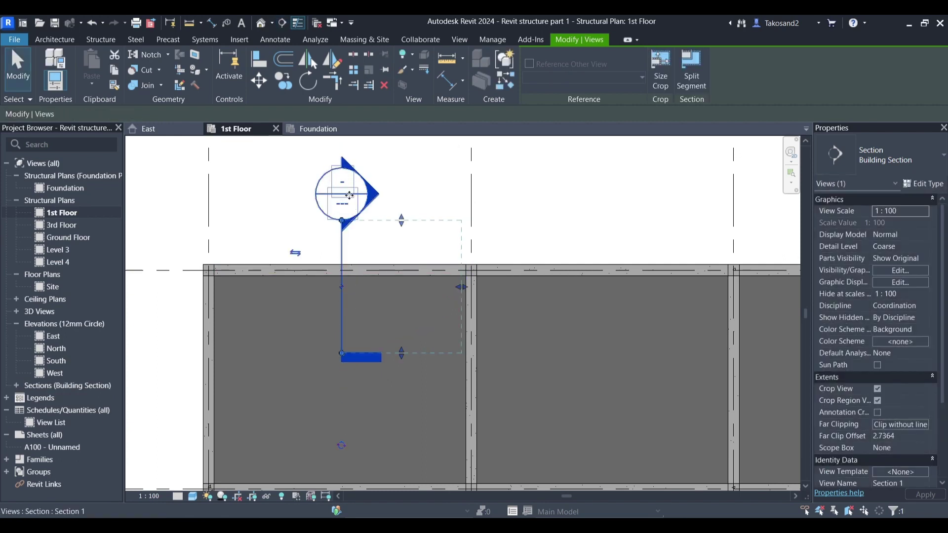
key("Escape")
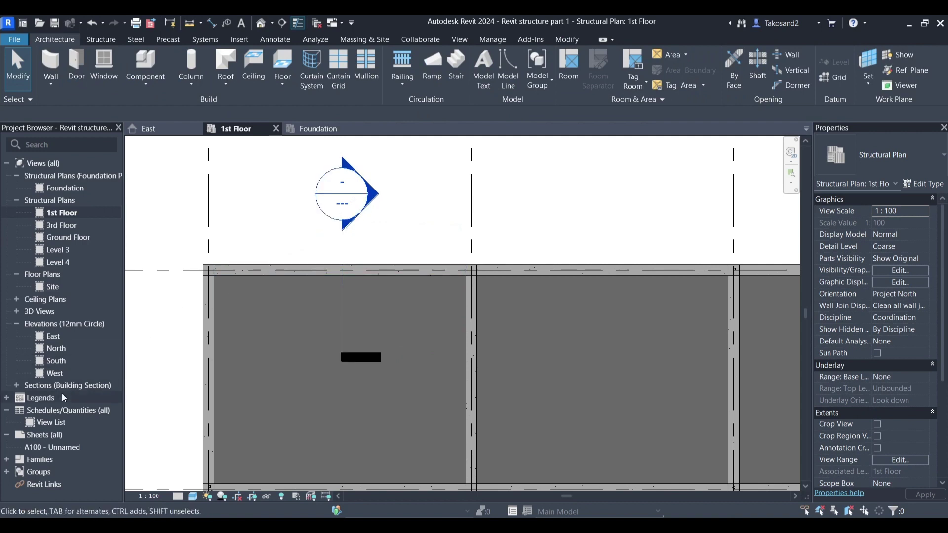
scroll(304, 287, "down", 3)
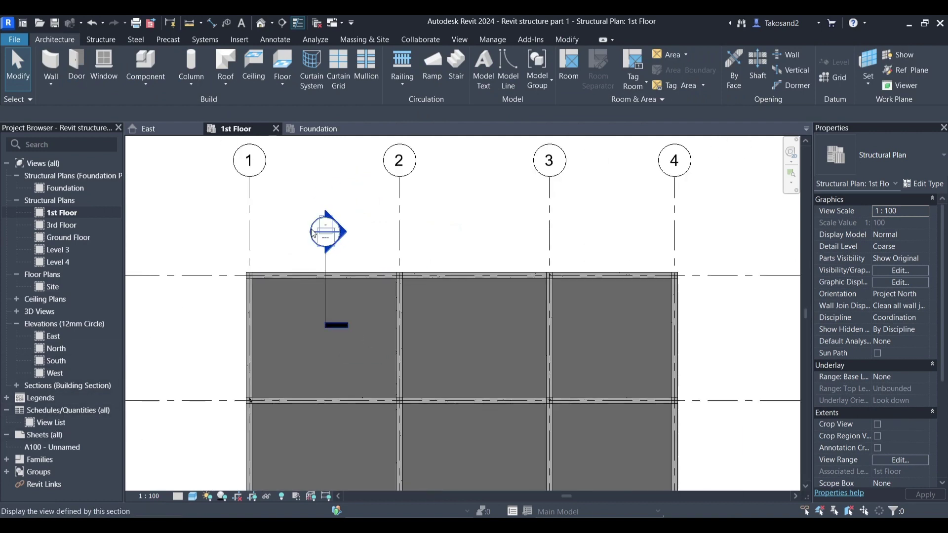
Step: Open Section 1 and drag its crop region in to the ground floor and foundation
double_click(319, 231)
scroll(342, 228, "down", 3)
left_click(462, 288)
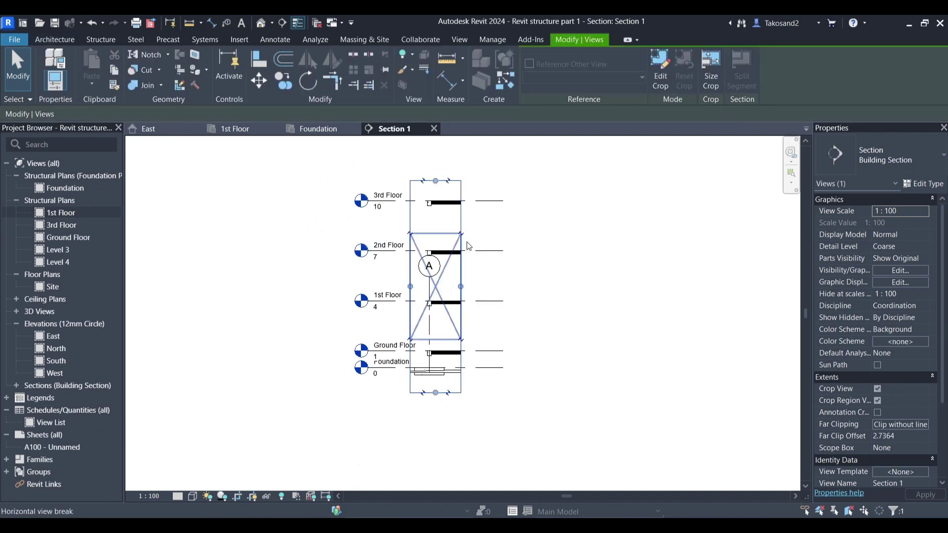
left_click_drag(461, 291, 483, 297)
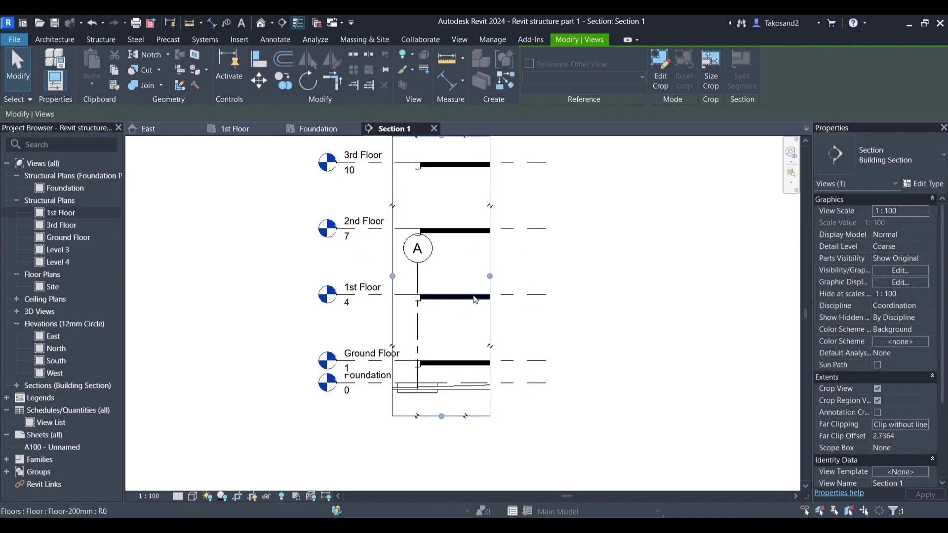
left_click_drag(452, 189, 446, 196)
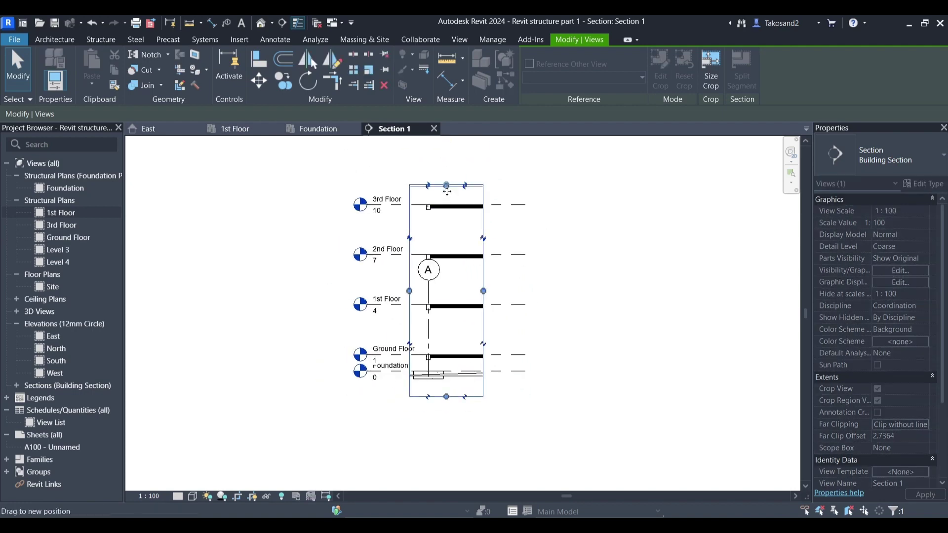
left_click_drag(435, 334, 436, 335)
scroll(470, 451, "up", 5)
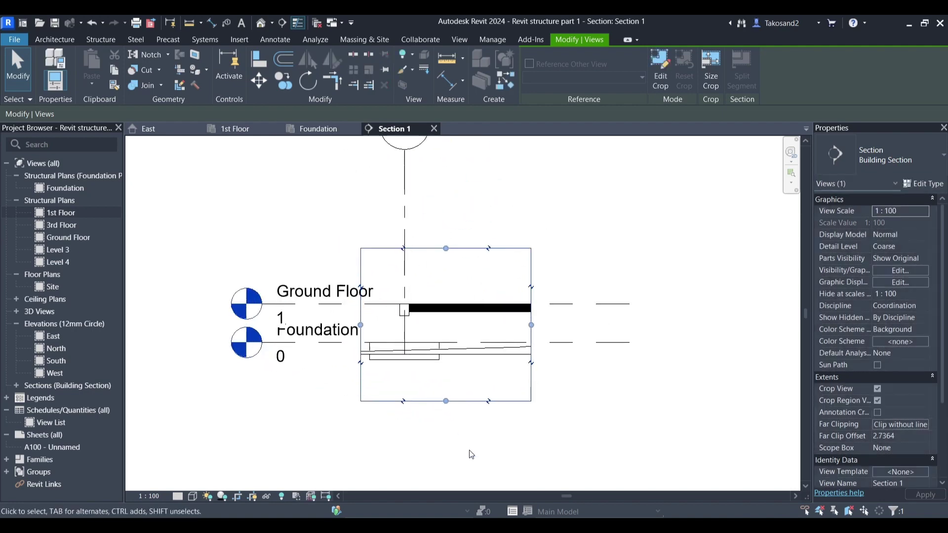
Step: Display Section 1 with a shaded visual style at Fine detail level
left_click(193, 497)
left_click(202, 492)
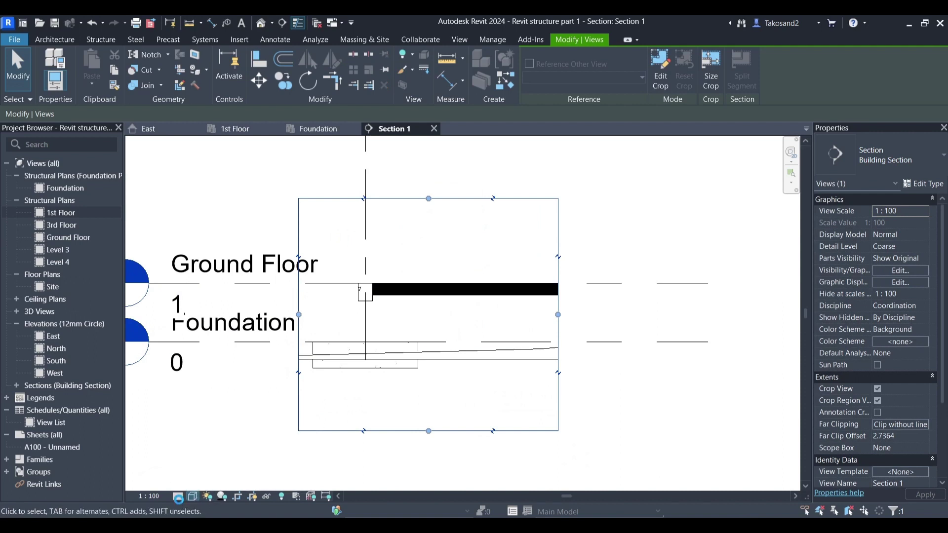
scroll(567, 423, "down", 1)
left_click(177, 496)
left_click(190, 483)
left_click(291, 423)
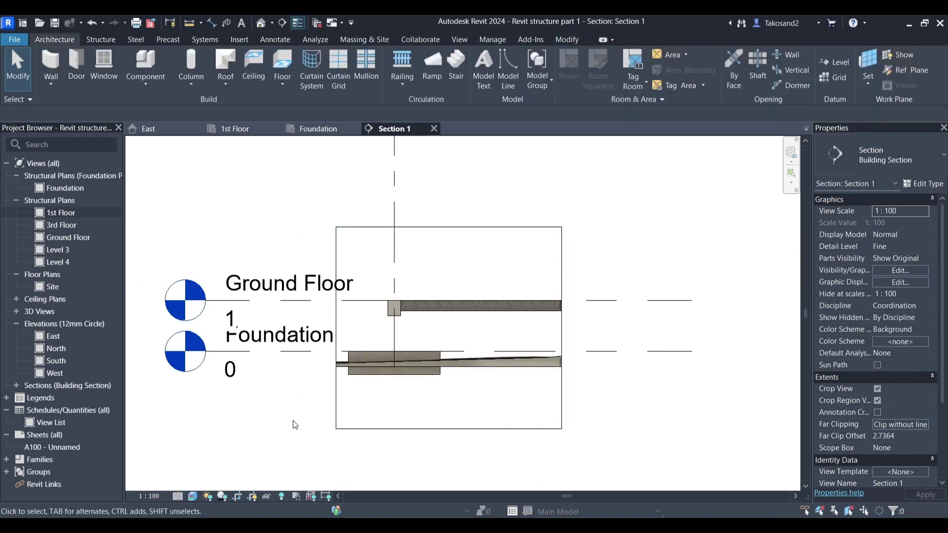
scroll(291, 424, "down", 1)
Step: Tighten the crop region's left edge and finish editing it
left_click(497, 314)
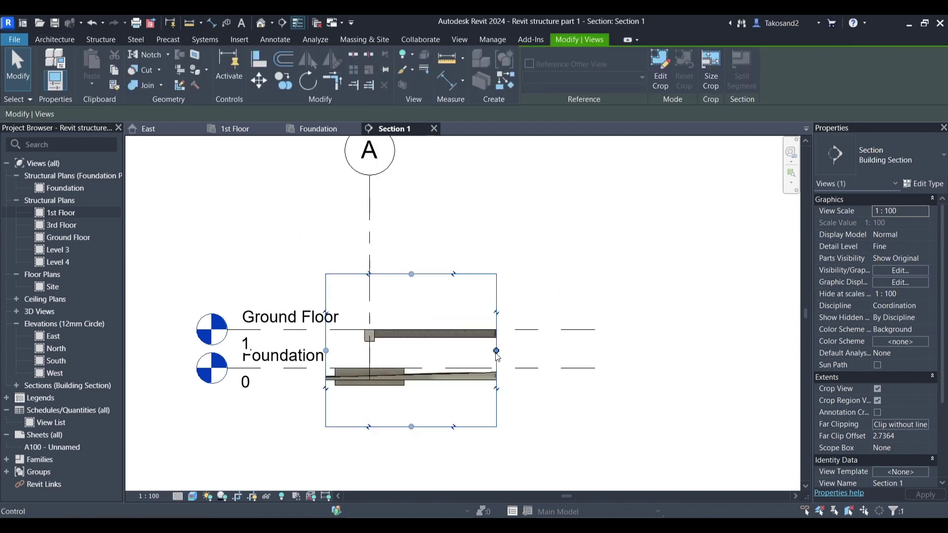
left_click_drag(326, 351, 329, 354)
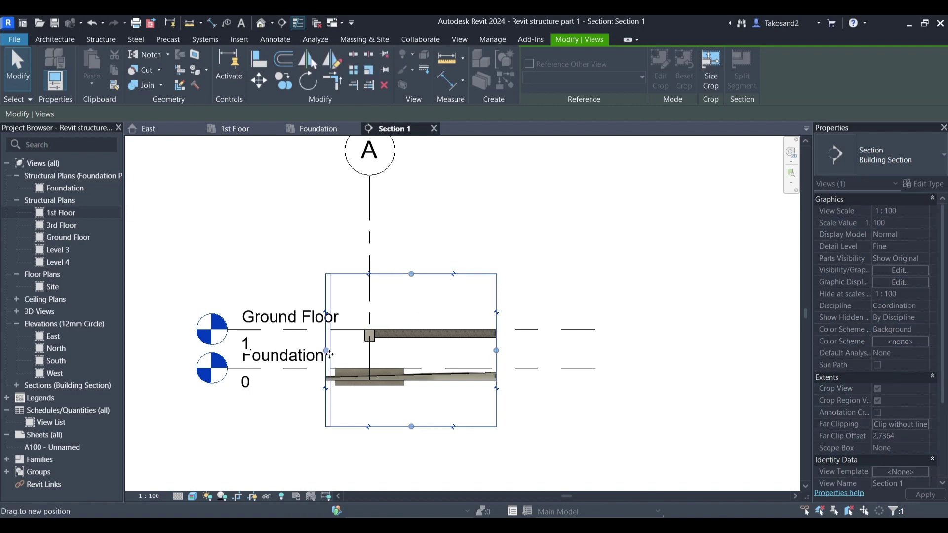
key("Escape")
scroll(368, 368, "up", 5)
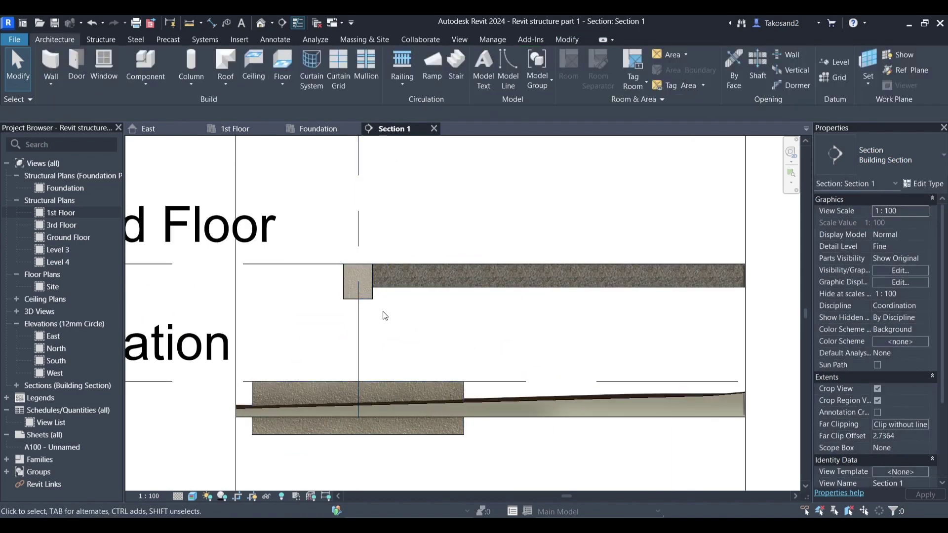
scroll(385, 318, "down", 2)
scroll(386, 318, "down", 2)
scroll(387, 319, "down", 1)
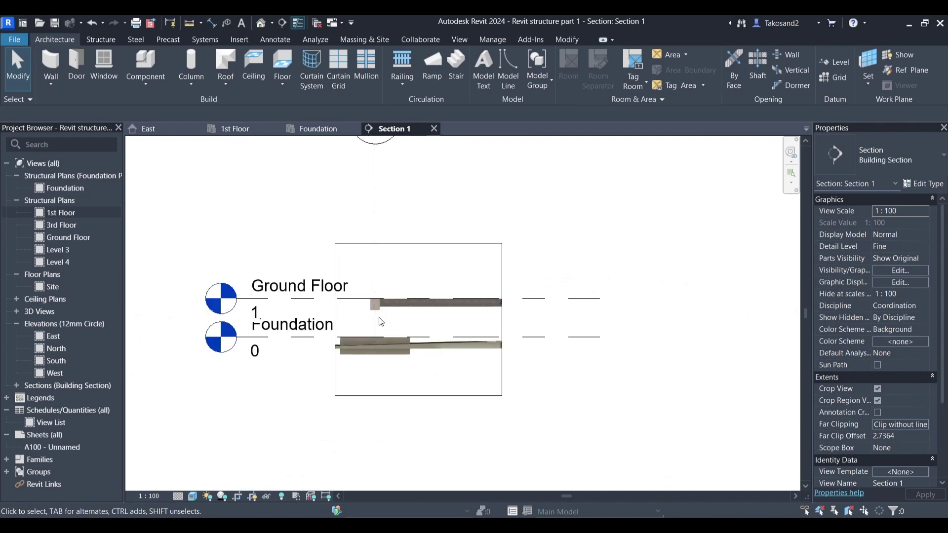
left_click(313, 130)
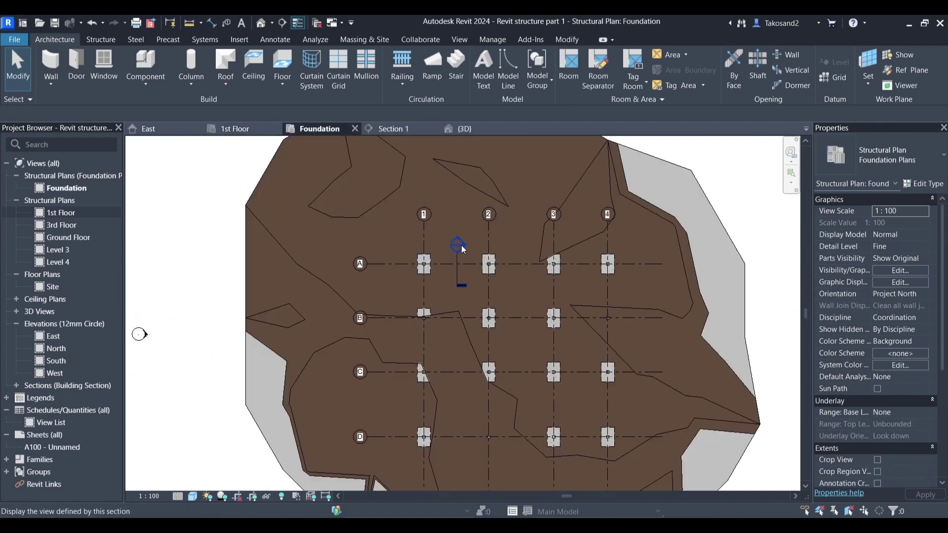
scroll(457, 255, "up", 5)
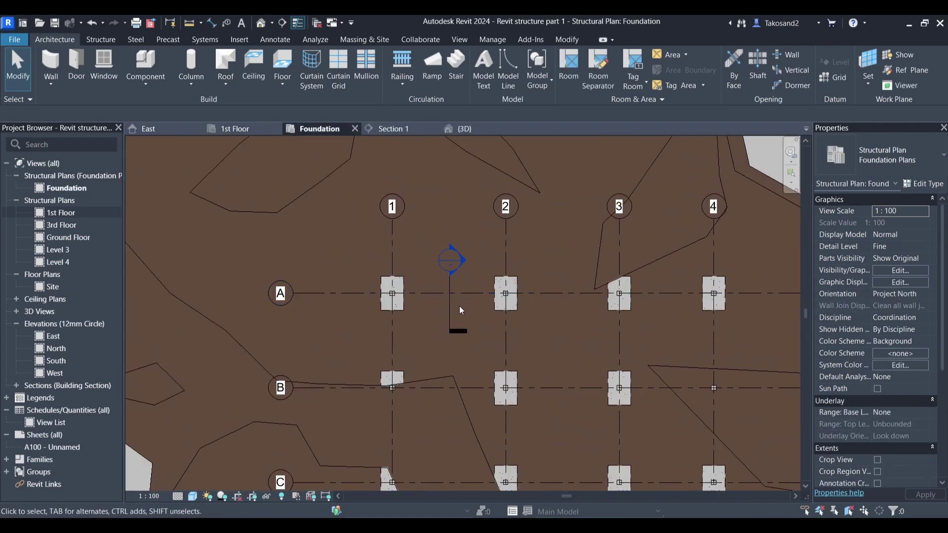
left_click(440, 322)
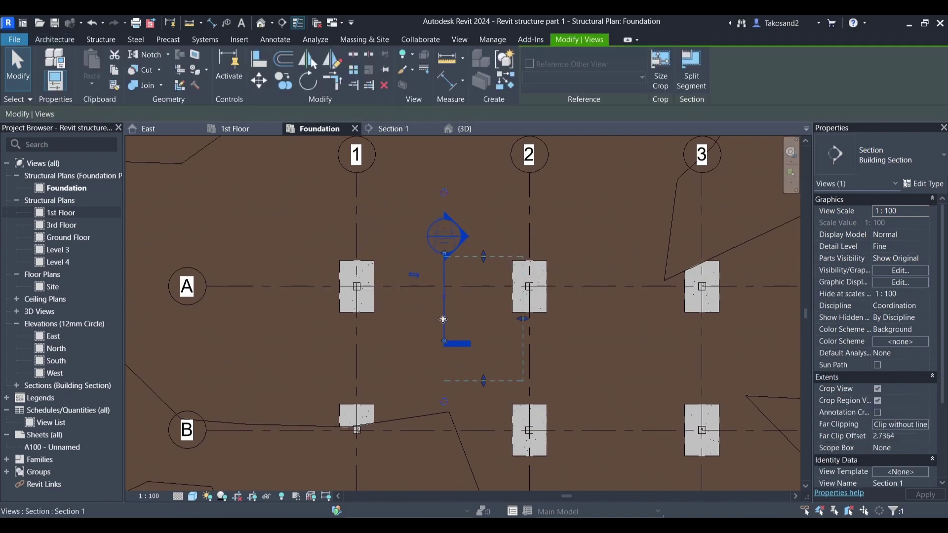
left_click_drag(442, 320, 485, 307)
left_click_drag(551, 326, 593, 318)
key("Up")
key("Up")
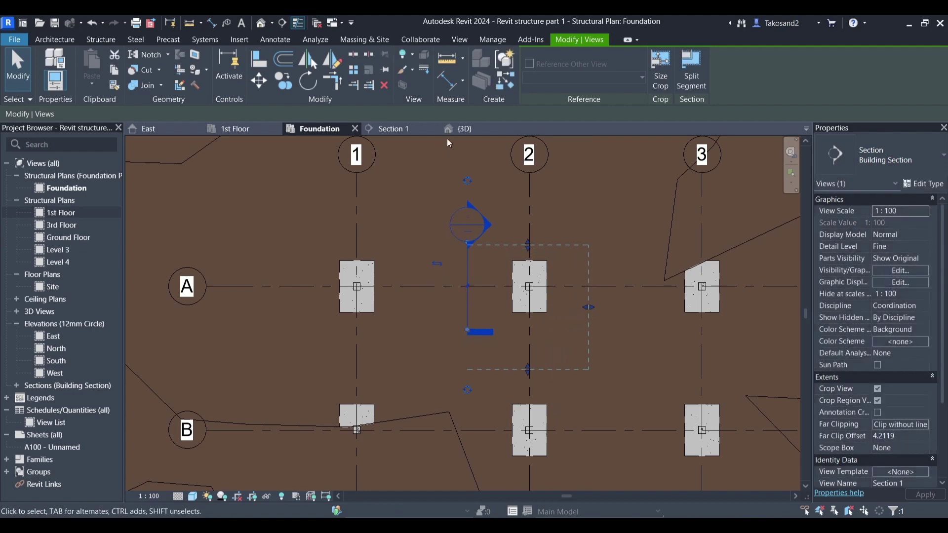
left_click(411, 129)
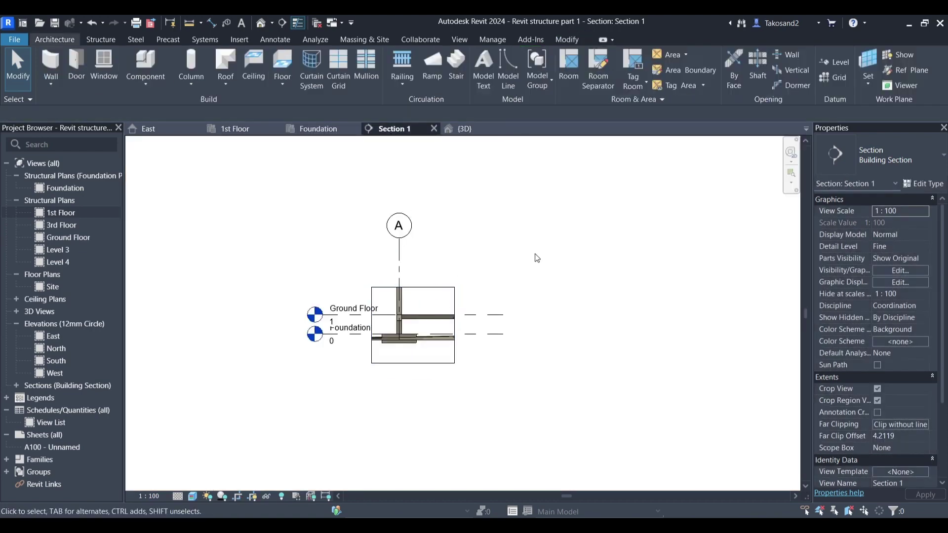
scroll(424, 300, "up", 4)
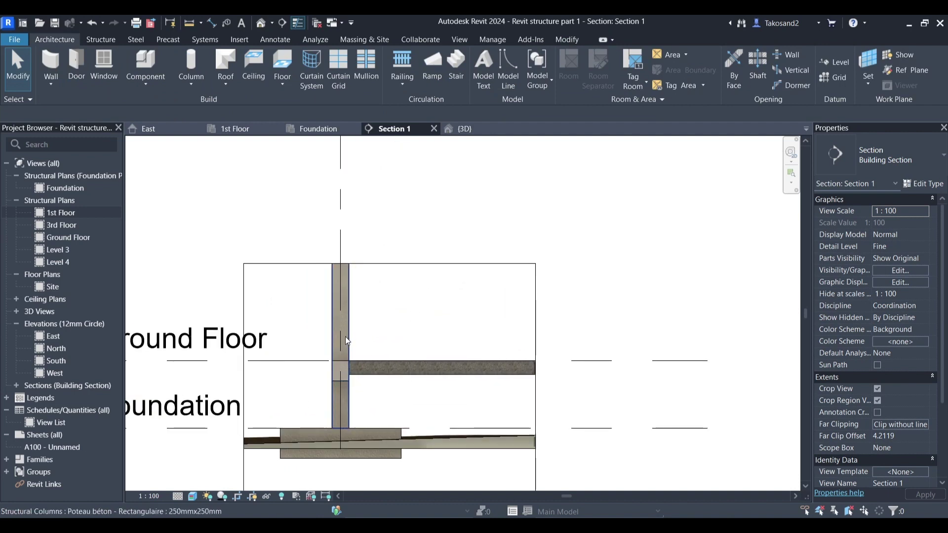
middle_click_drag(407, 366, 439, 330)
left_click(193, 497)
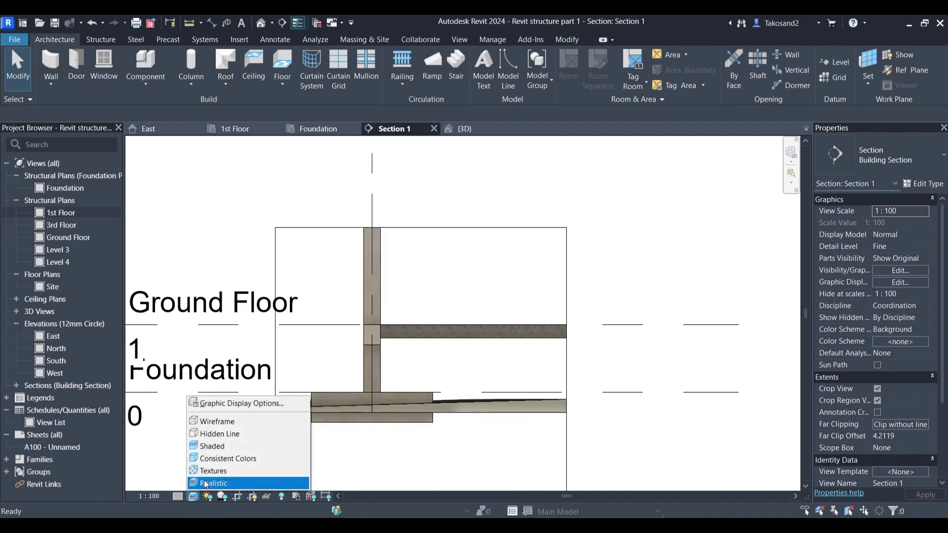
left_click(222, 434)
scroll(417, 375, "up", 3)
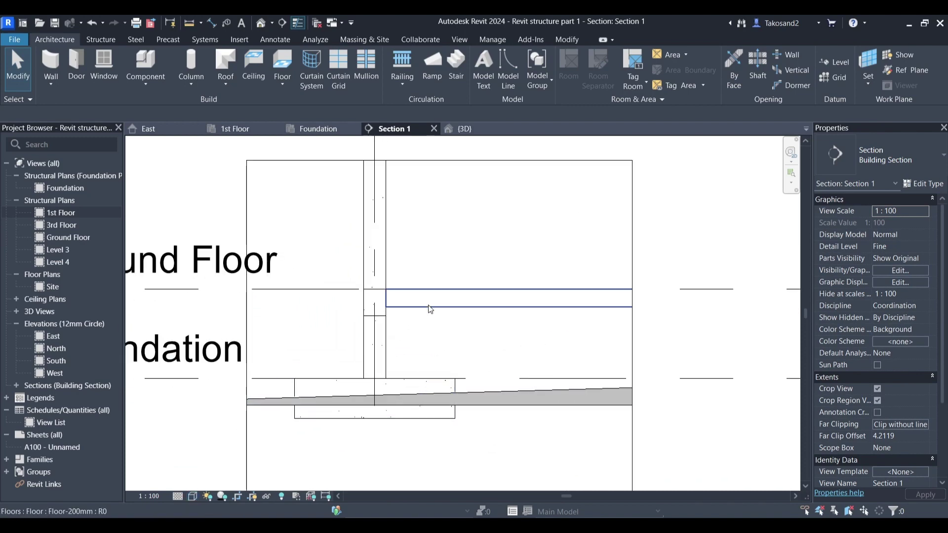
scroll(446, 360, "down", 2)
scroll(402, 311, "up", 2)
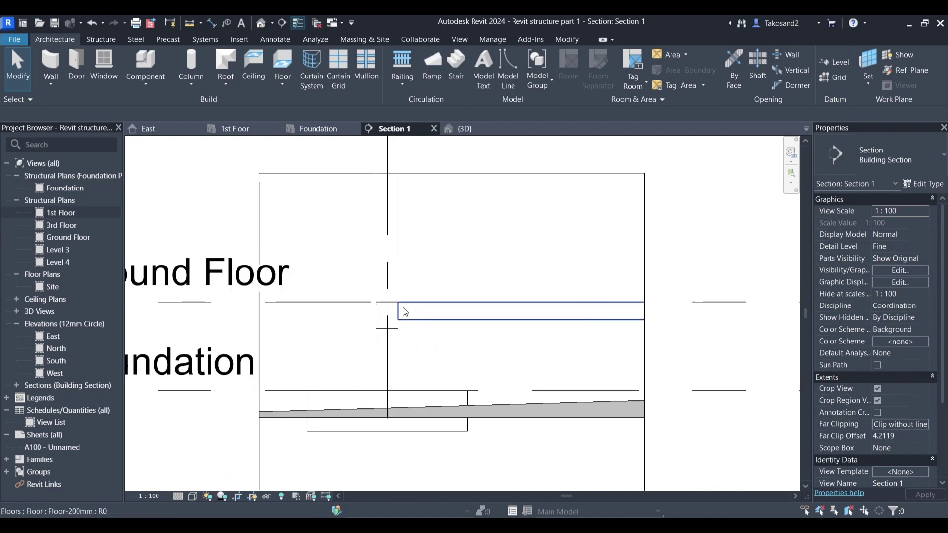
left_click(431, 308)
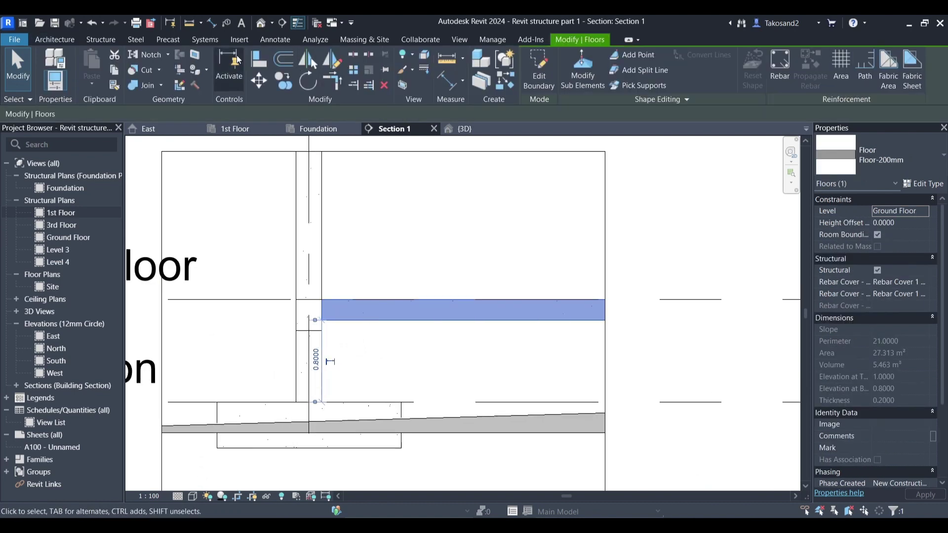
left_click(116, 43)
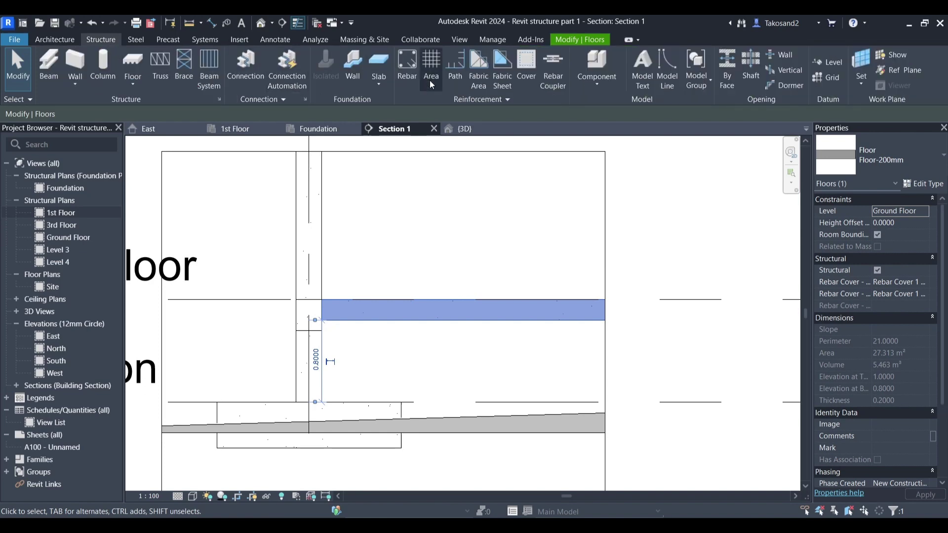
Step: Start Rebar placement and agree to load a rebar shape family
left_click(408, 77)
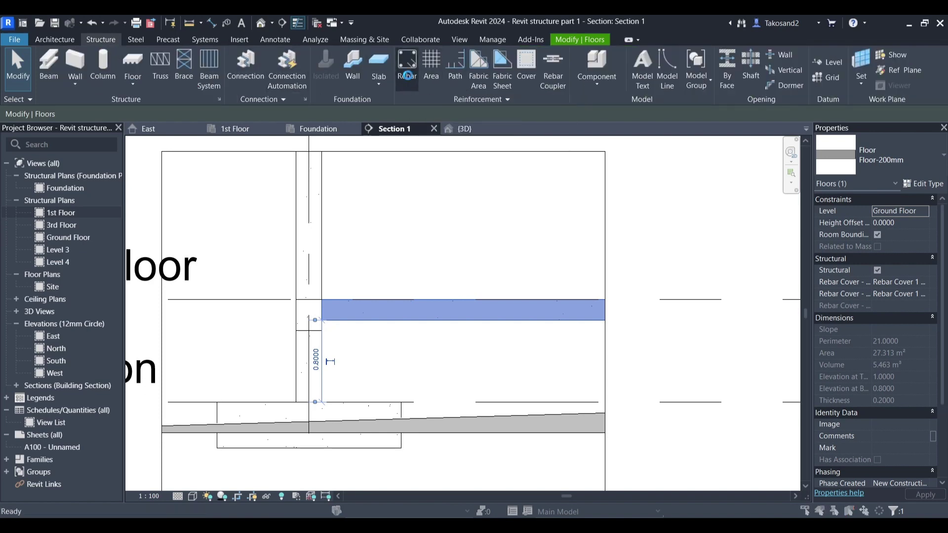
left_click(494, 302)
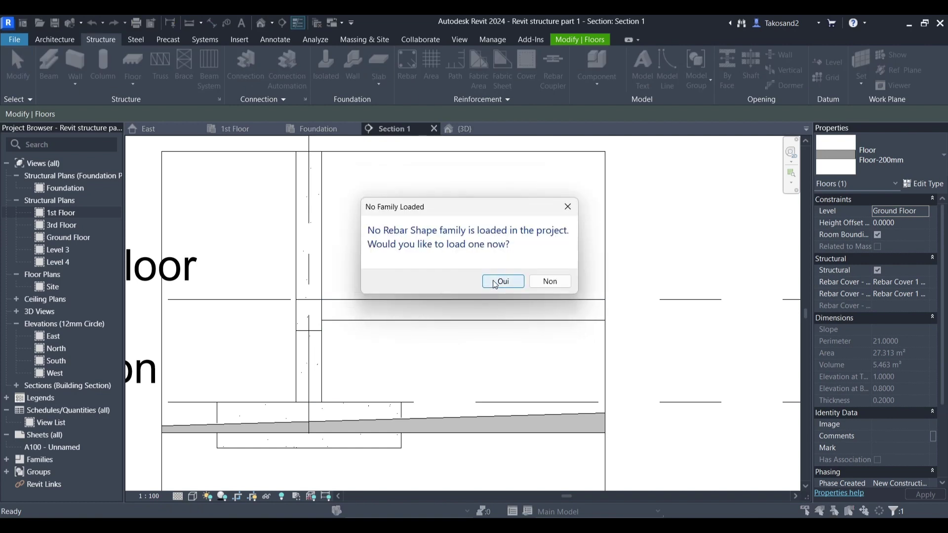
left_click(494, 283)
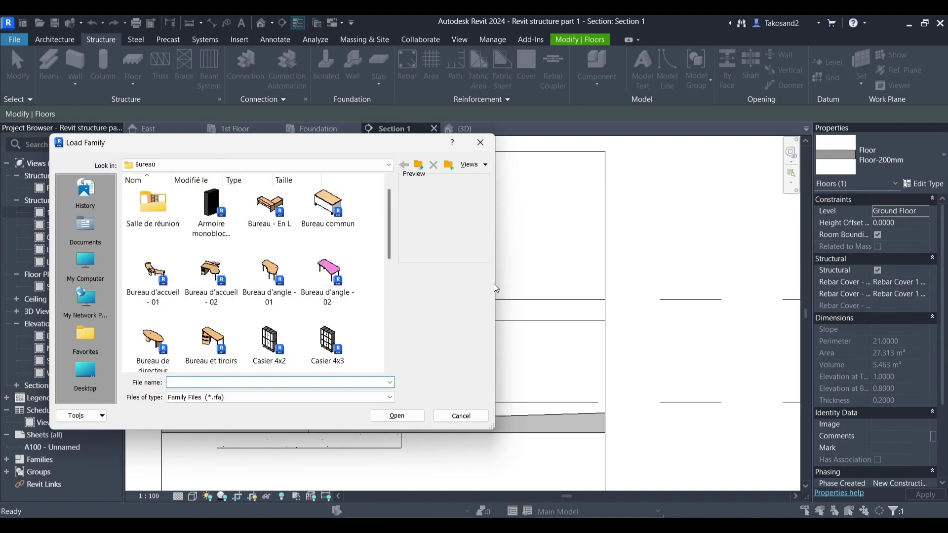
Step: Load every rebar shape family from France > Structure > Formes d'armature
left_click(419, 165)
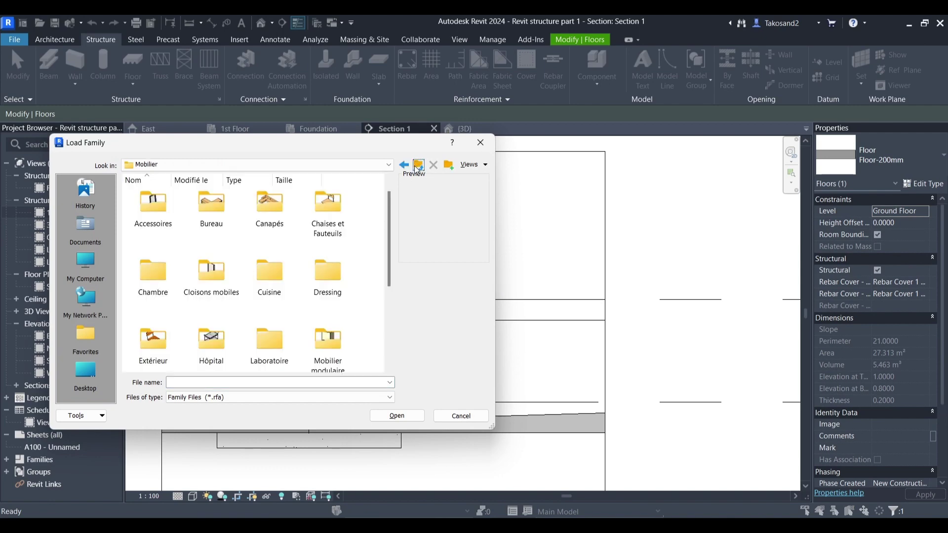
left_click(418, 165)
scroll(266, 319, "down", 2)
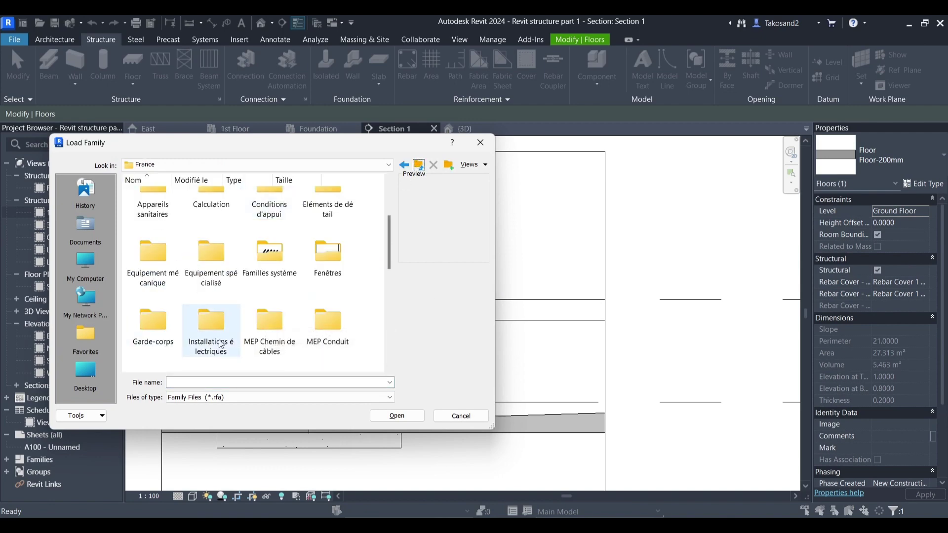
scroll(311, 337, "down", 5)
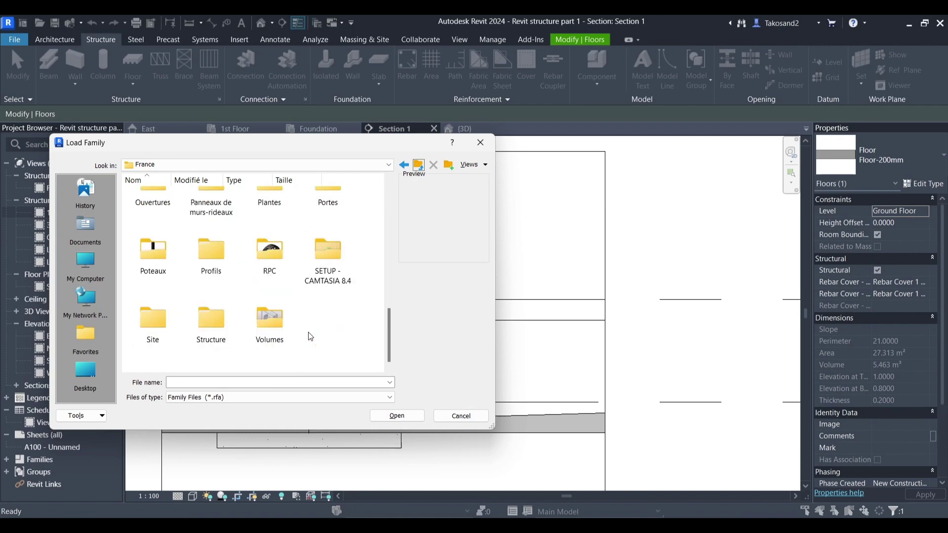
double_click(224, 315)
double_click(322, 215)
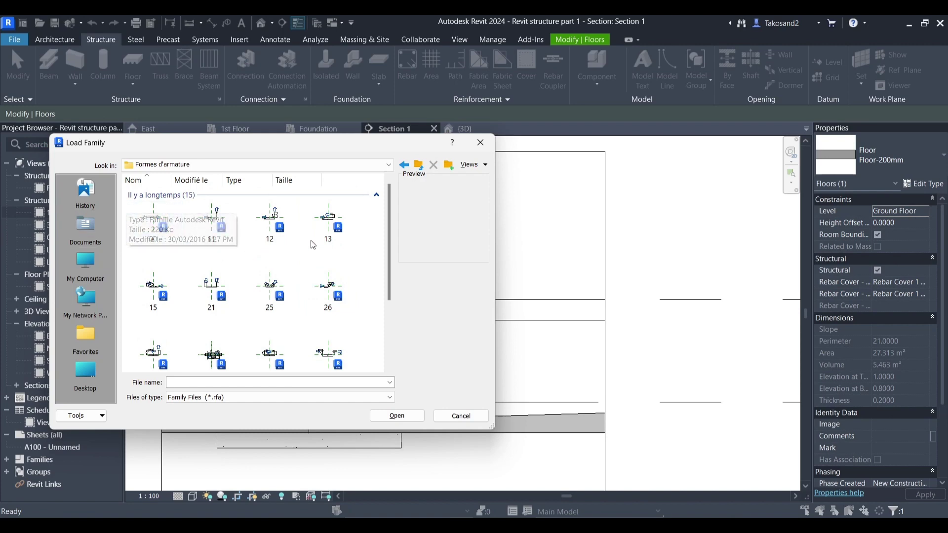
left_click_drag(378, 211, 118, 395)
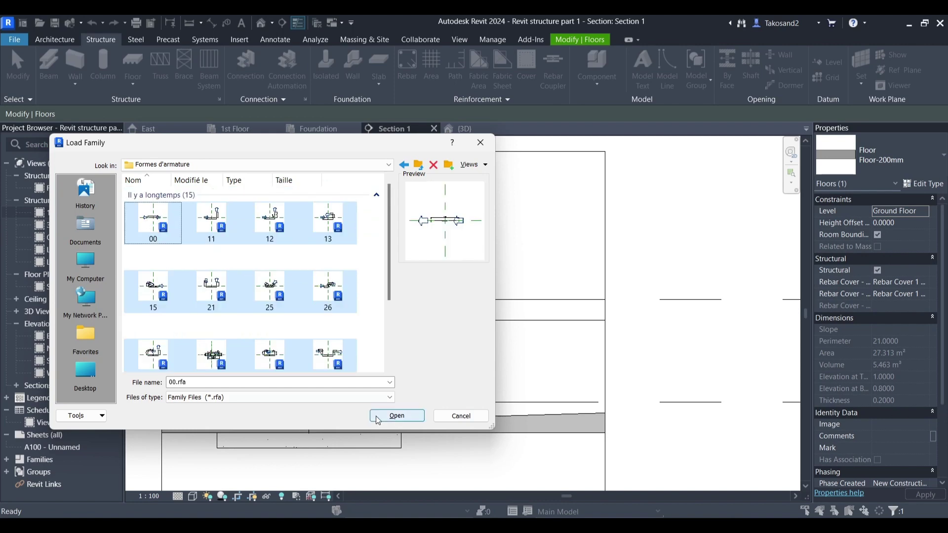
left_click(398, 416)
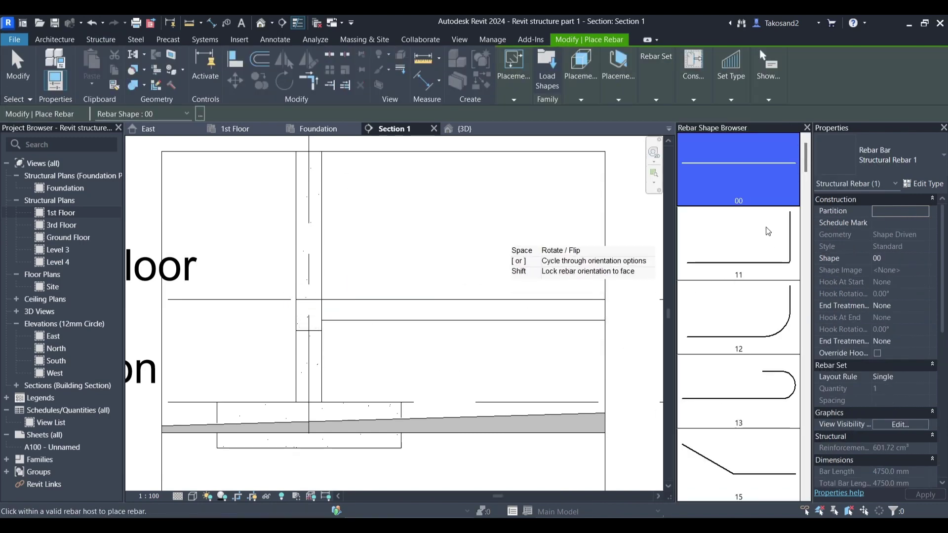
Step: Place a closed shape 41 stirrup inside the beam section
scroll(762, 215, "down", 10)
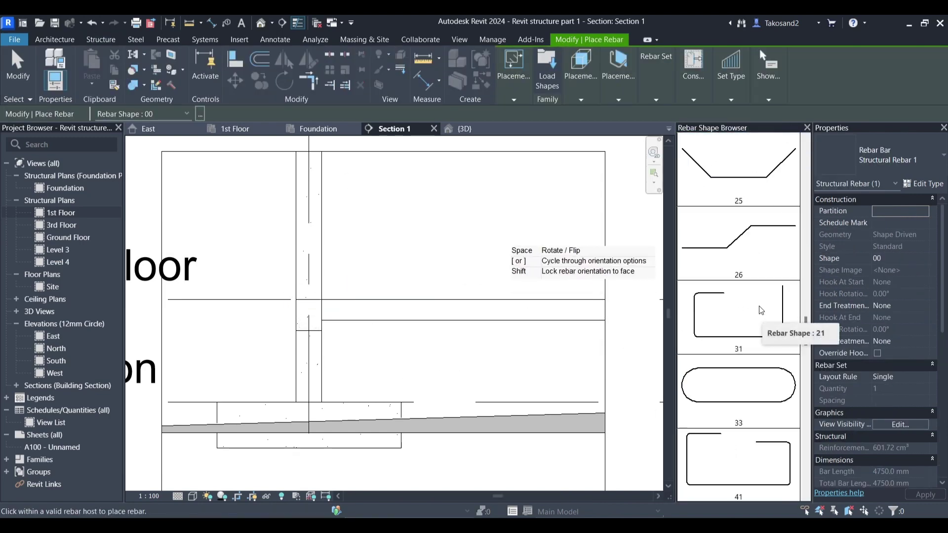
scroll(731, 306, "down", 3)
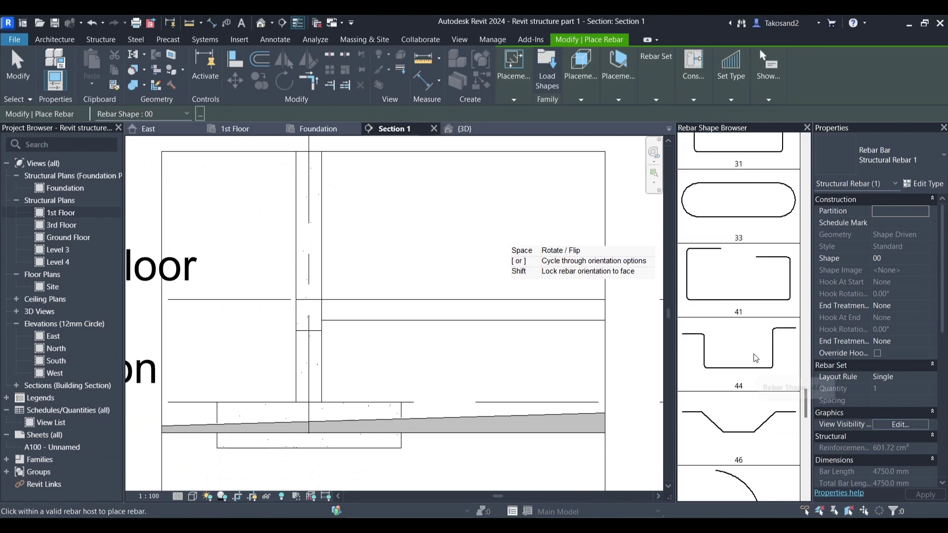
left_click(738, 281)
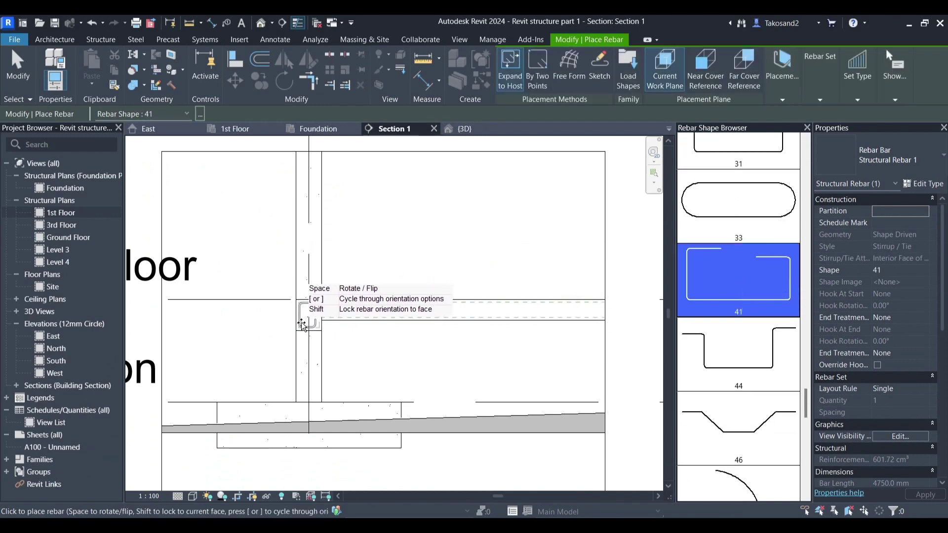
scroll(307, 319, "up", 5)
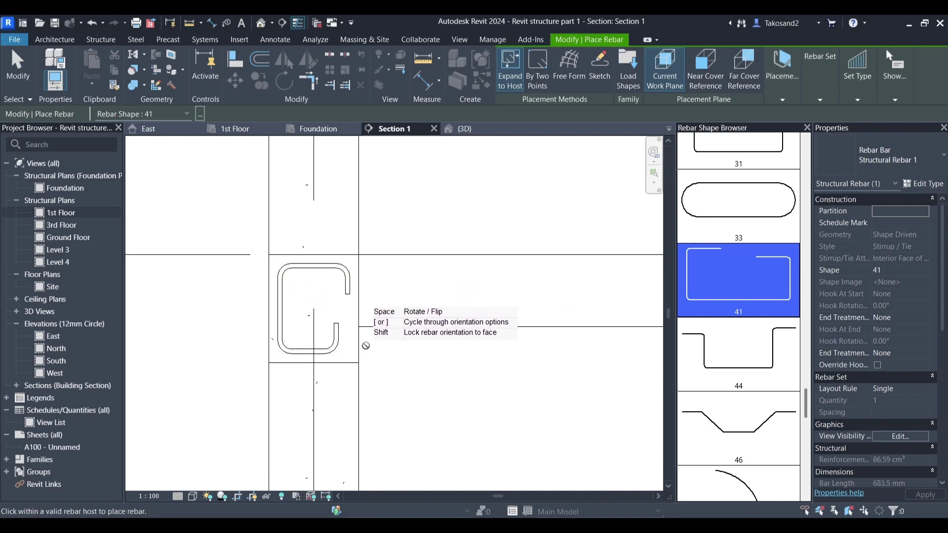
left_click(353, 345)
key("Escape")
Step: Drag the stirrup's leg grips so it wraps the beam down to its bottom
left_click(381, 344)
scroll(382, 353, "up", 2)
left_click_drag(379, 347, 378, 234)
left_click_drag(396, 268, 400, 287)
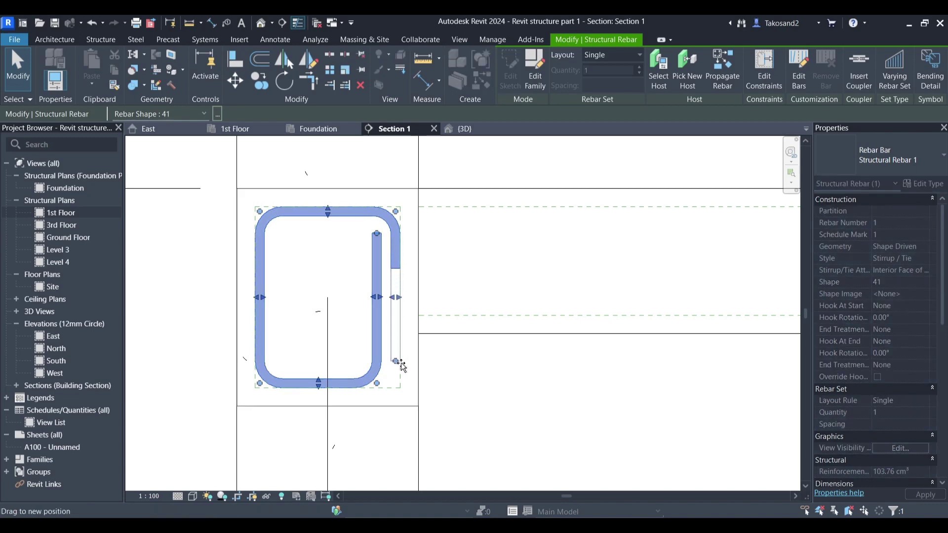
left_click_drag(403, 387, 403, 389)
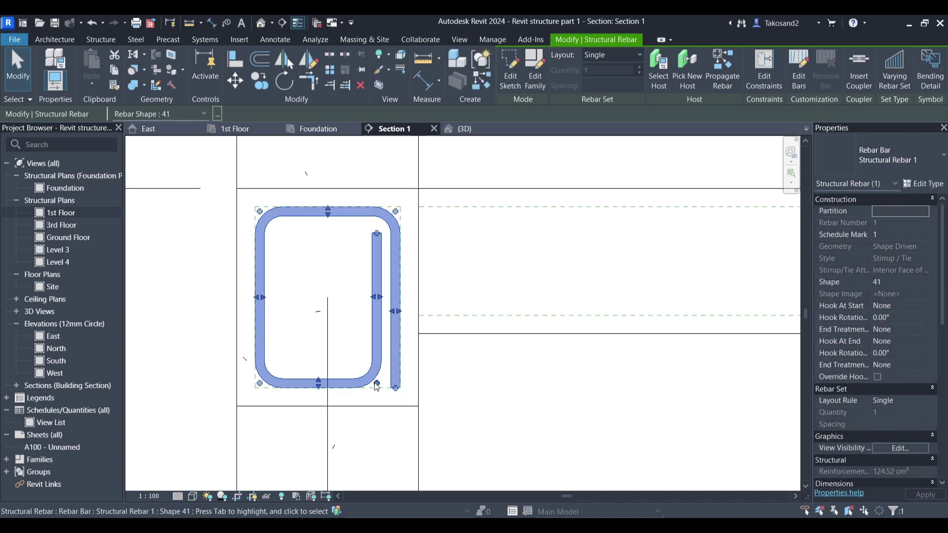
left_click(473, 421)
scroll(473, 418, "down", 2)
scroll(473, 419, "up", 2)
left_click(423, 401)
scroll(419, 404, "up", 2)
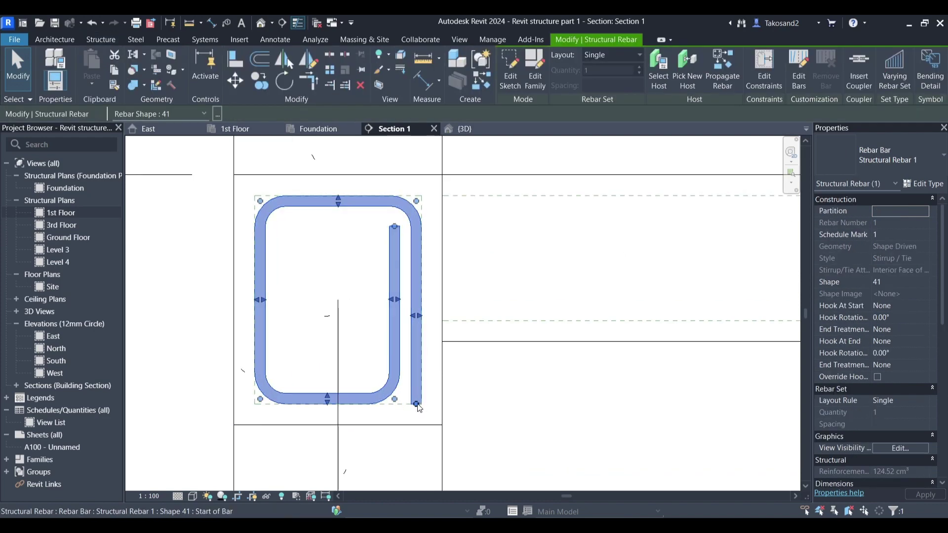
scroll(419, 408, "down", 2)
left_click_drag(419, 408, 388, 399)
scroll(910, 379, "down", 5)
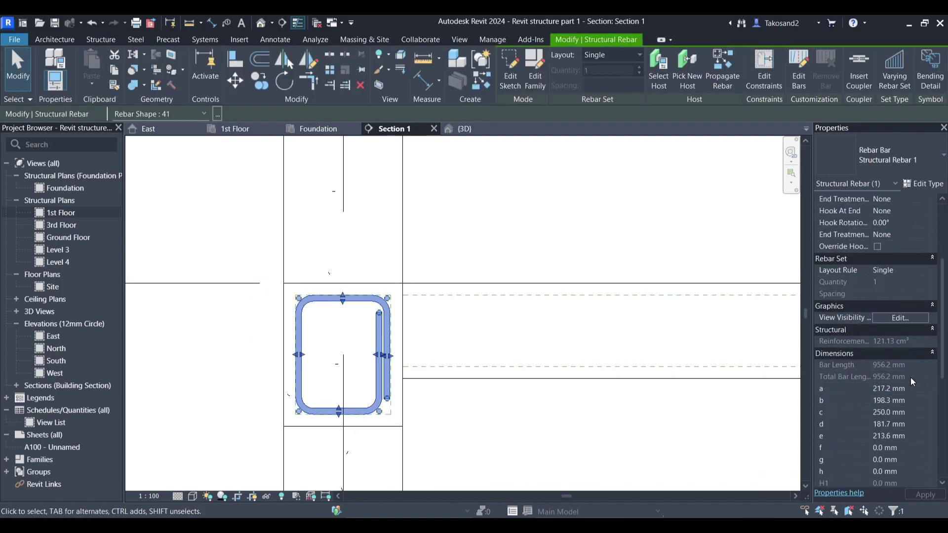
Step: Set the stirrup layout to Number with Spacing: 10 bars at 1000 mm
left_click(929, 271)
left_click(923, 271)
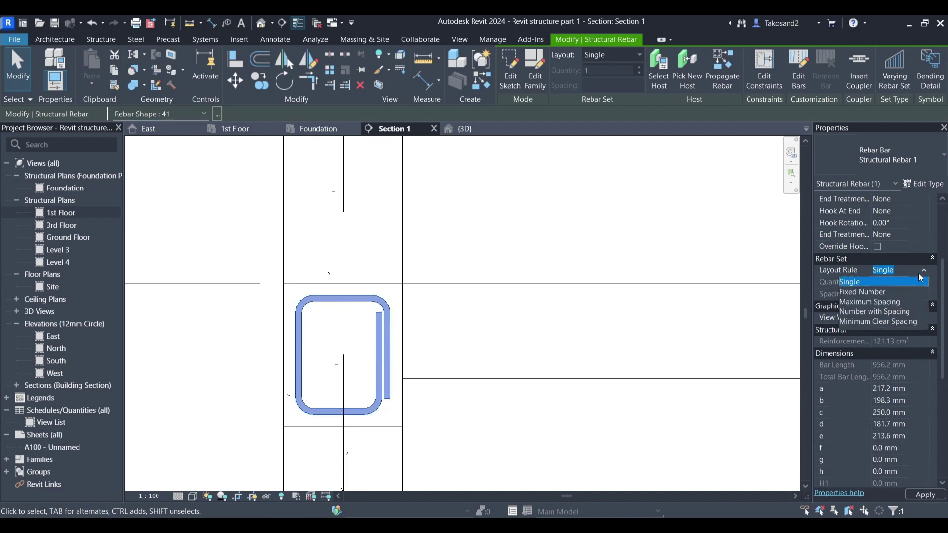
left_click(870, 301)
key("Escape")
scroll(420, 266, "down", 3)
left_click(398, 276)
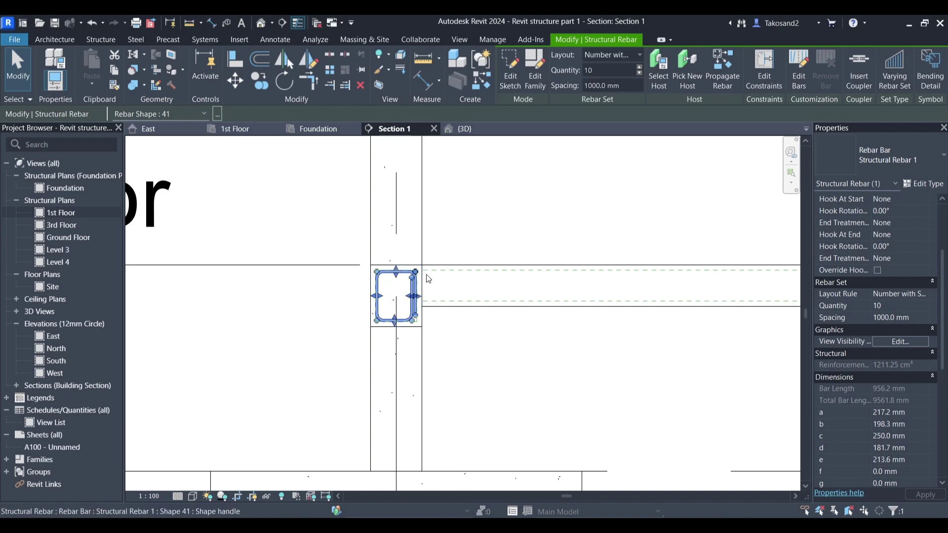
Step: Override the rebar category in this view with a blue solid-fill foreground pattern
right_click(468, 249)
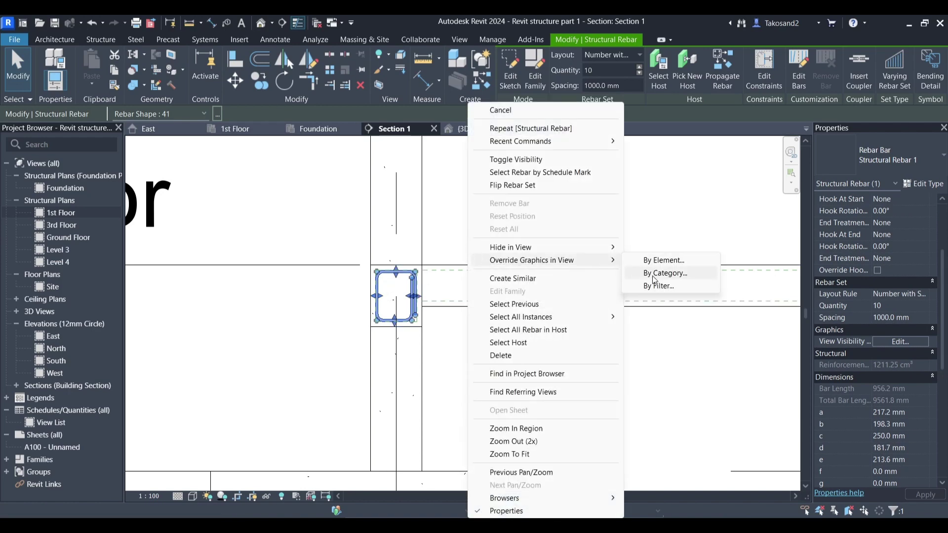
left_click(655, 273)
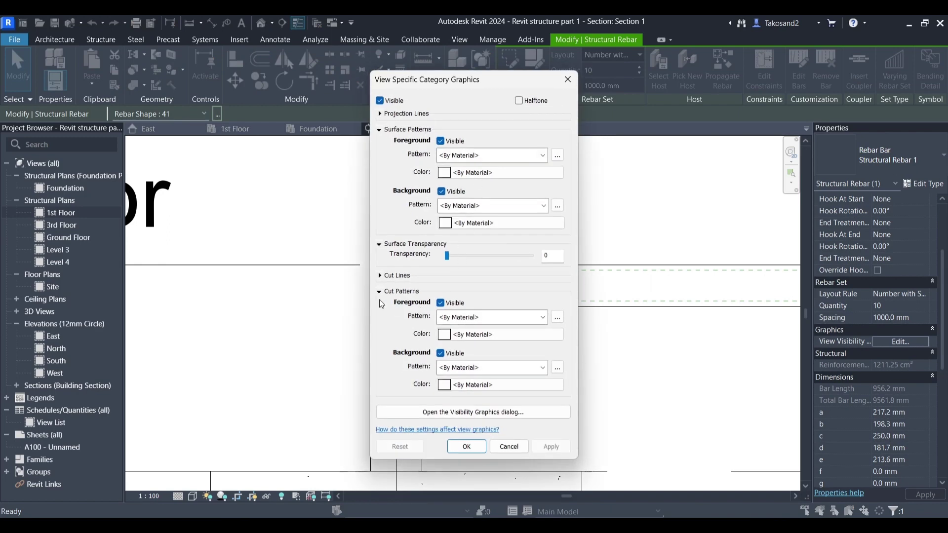
left_click(484, 157)
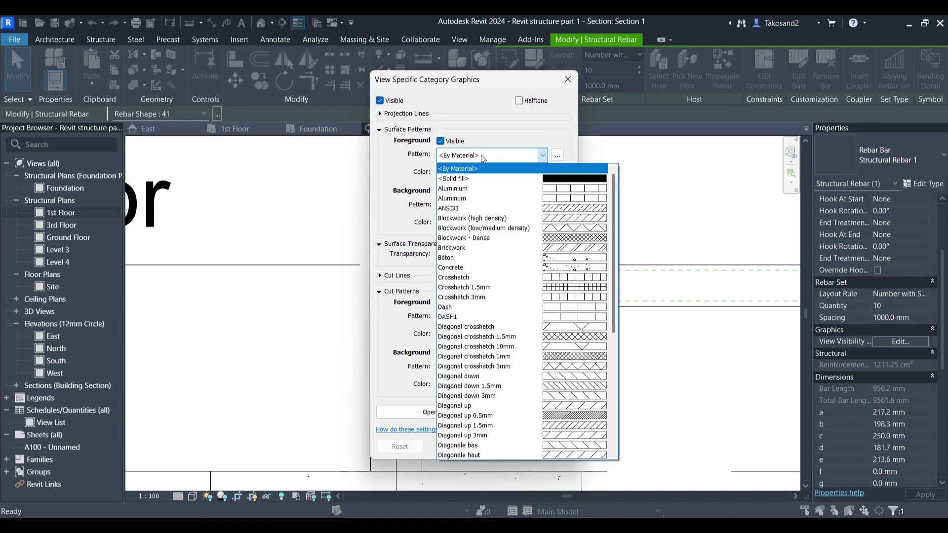
left_click(561, 180)
left_click(455, 173)
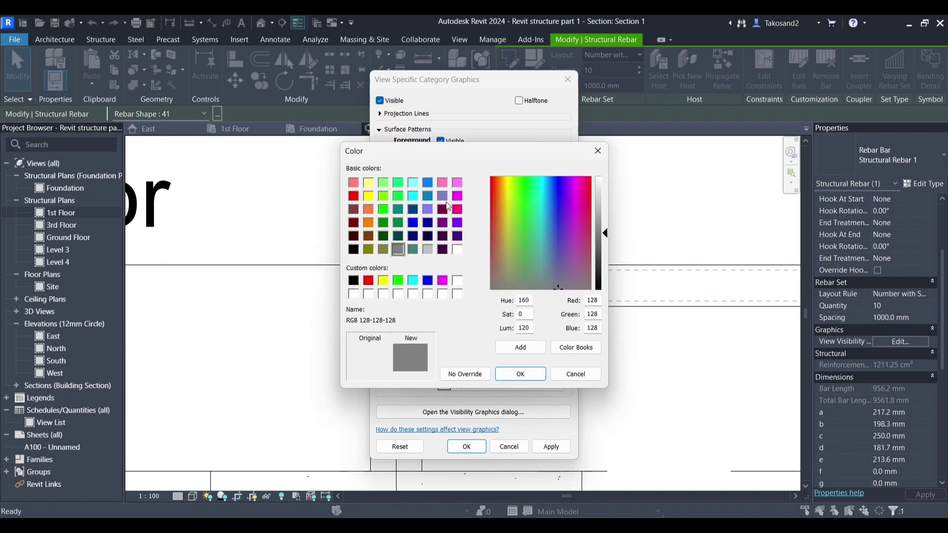
left_click(413, 225)
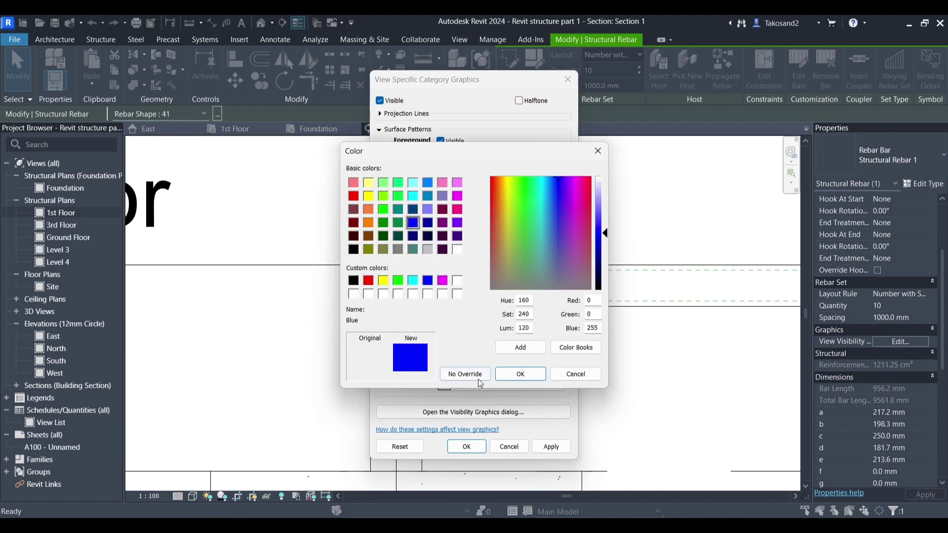
left_click(521, 374)
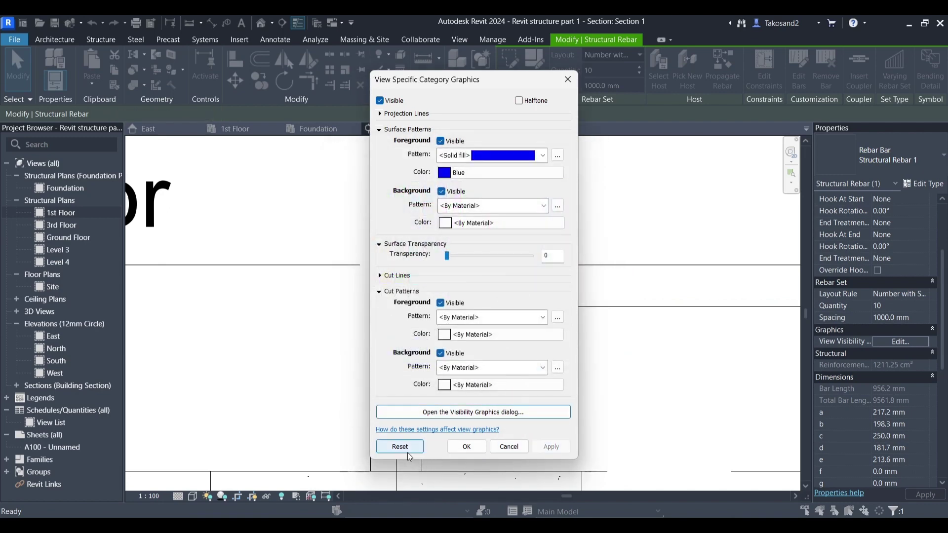
left_click(466, 446)
Step: Restart rebar placement with shape 00, reviewing the Placement Plane and Orientation options
left_click(492, 397)
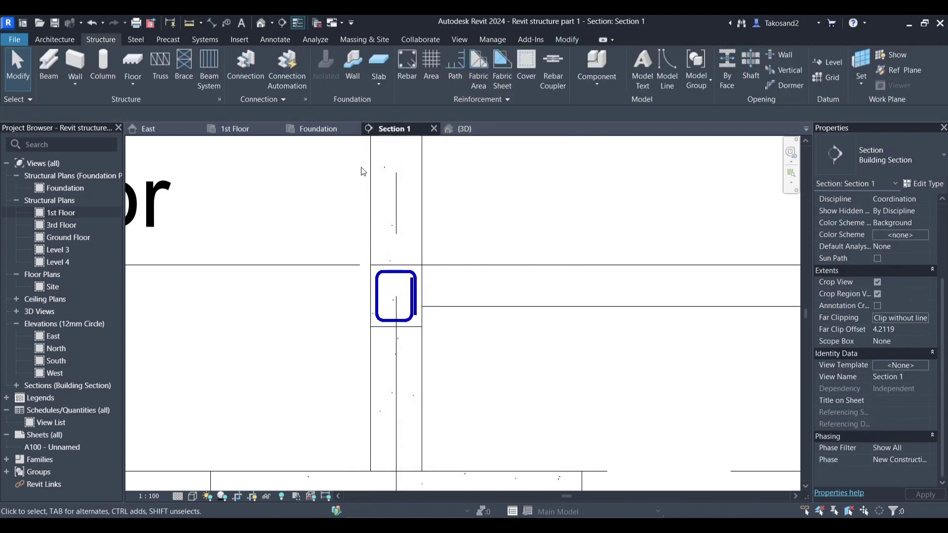
scroll(394, 261, "down", 2)
scroll(405, 238, "up", 6)
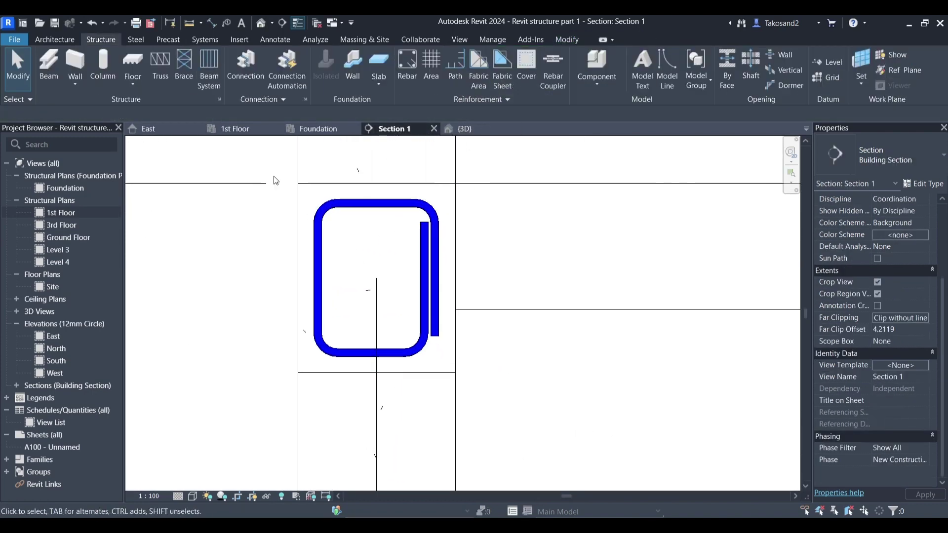
left_click(412, 69)
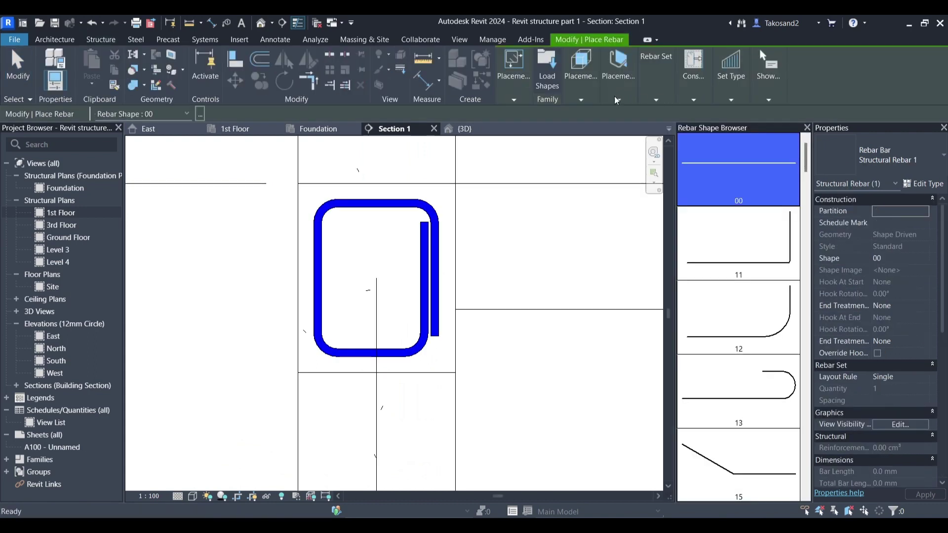
left_click(581, 99)
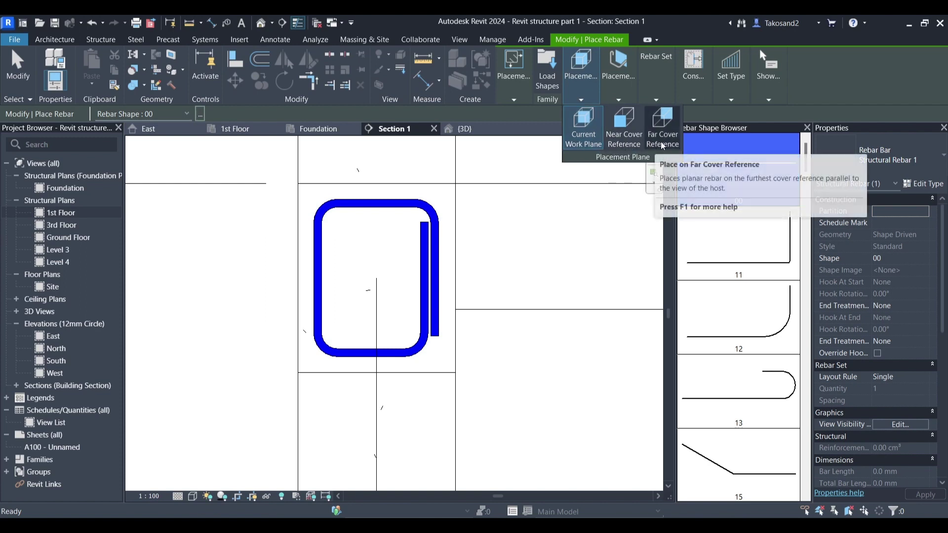
left_click(623, 99)
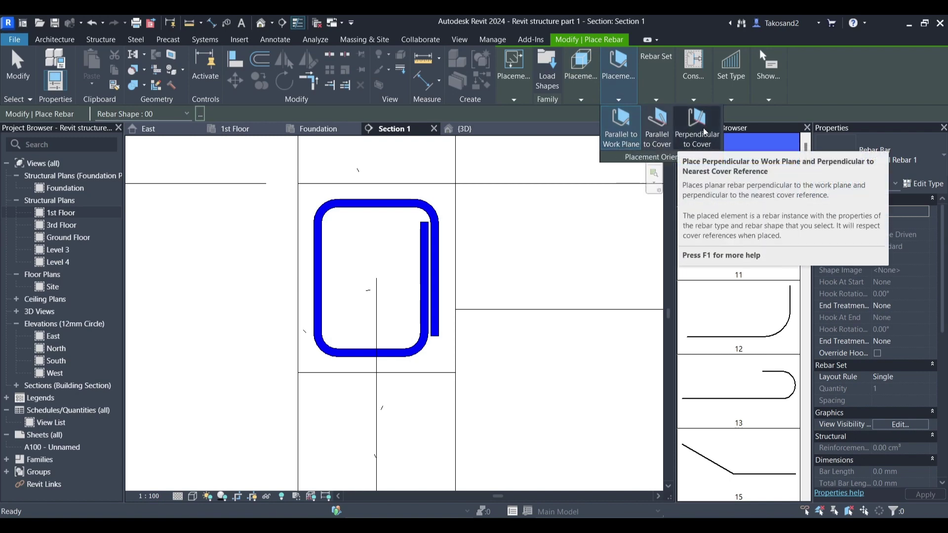
Step: Place three perpendicular shape 00 bars along the stirrup's top, then select all three
left_click(717, 132)
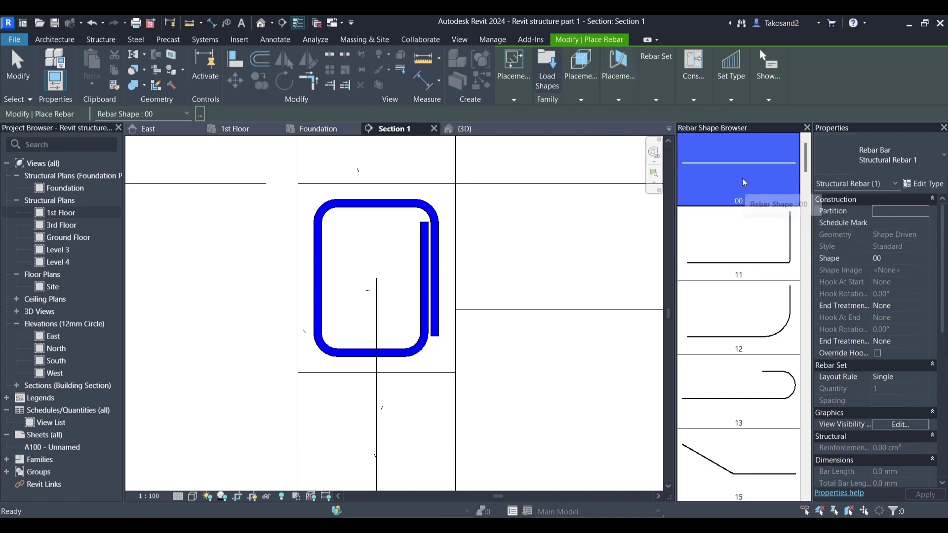
scroll(406, 221, "up", 3)
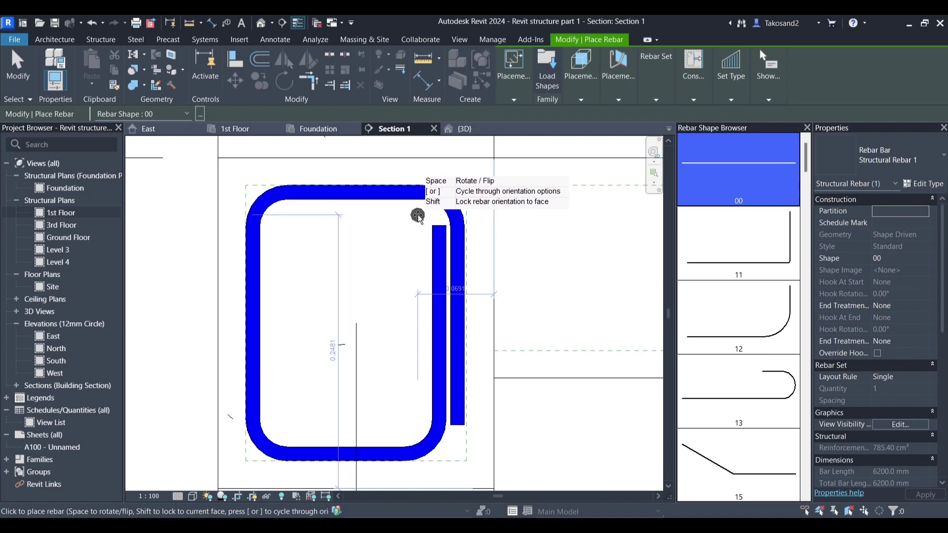
left_click(417, 216)
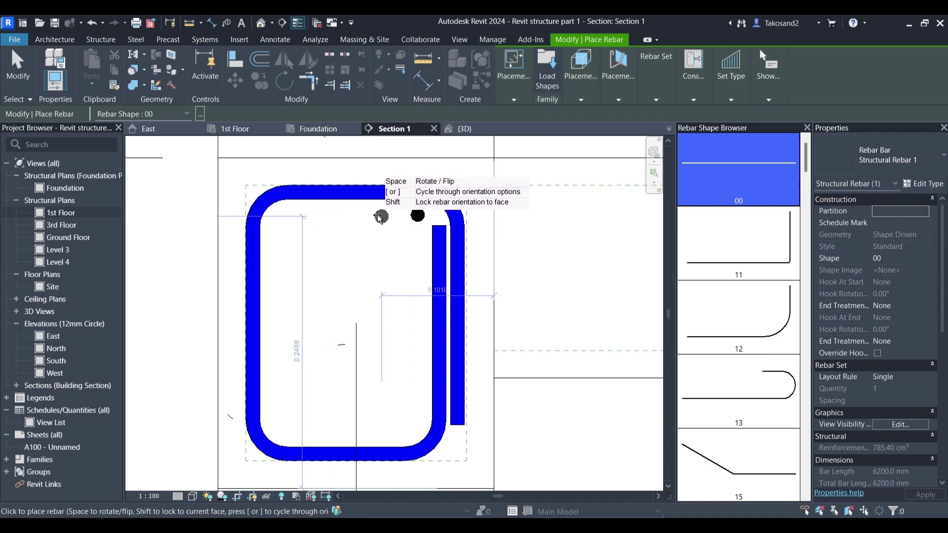
left_click(347, 216)
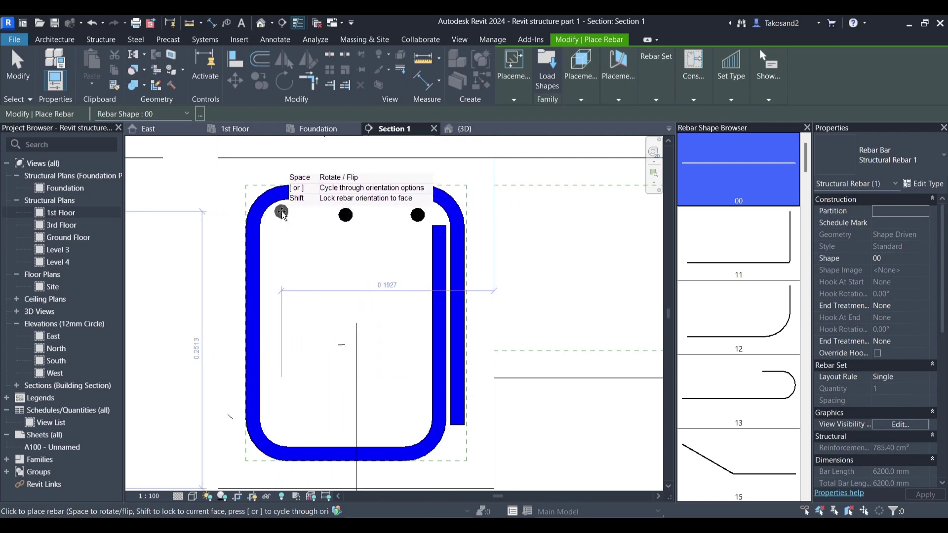
left_click(277, 216)
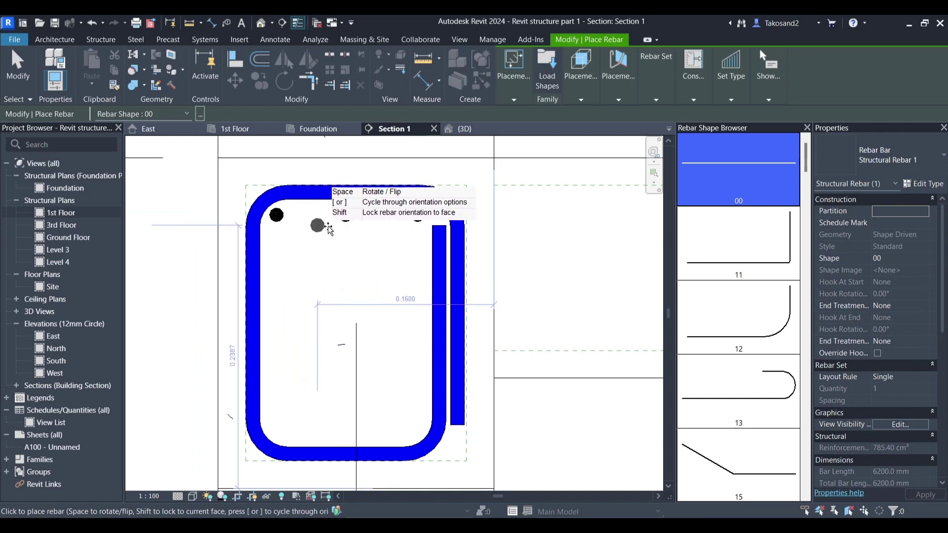
key("Escape")
key("Escape")
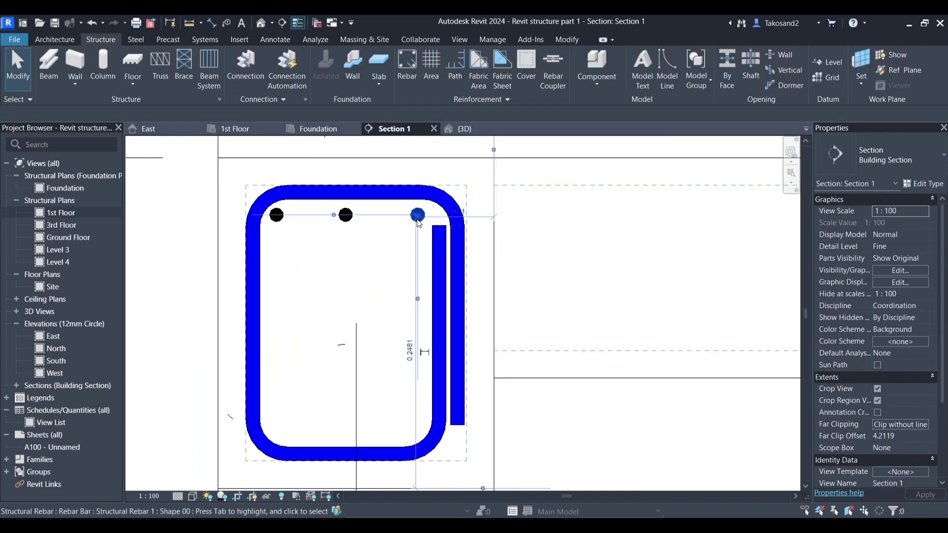
left_click(417, 217)
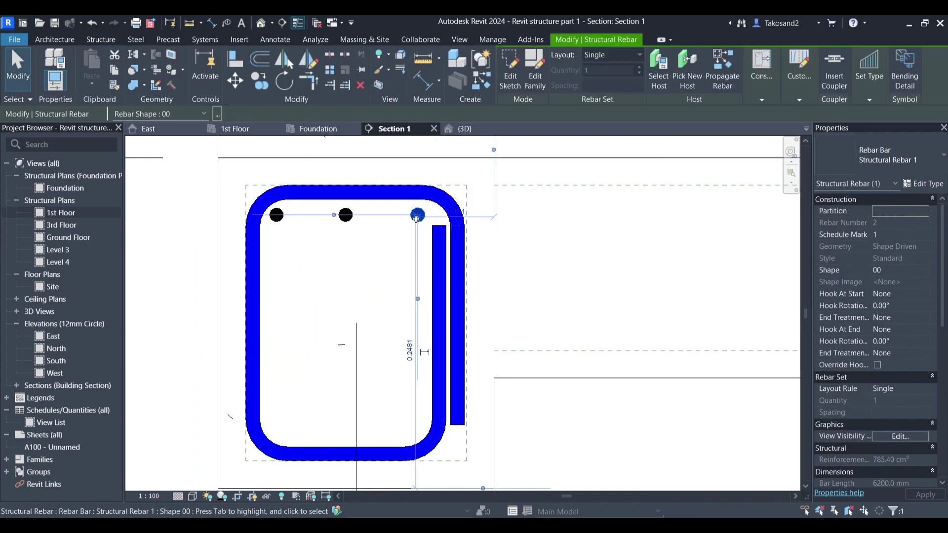
left_click(346, 216, "ctrl")
left_click(277, 216, "ctrl")
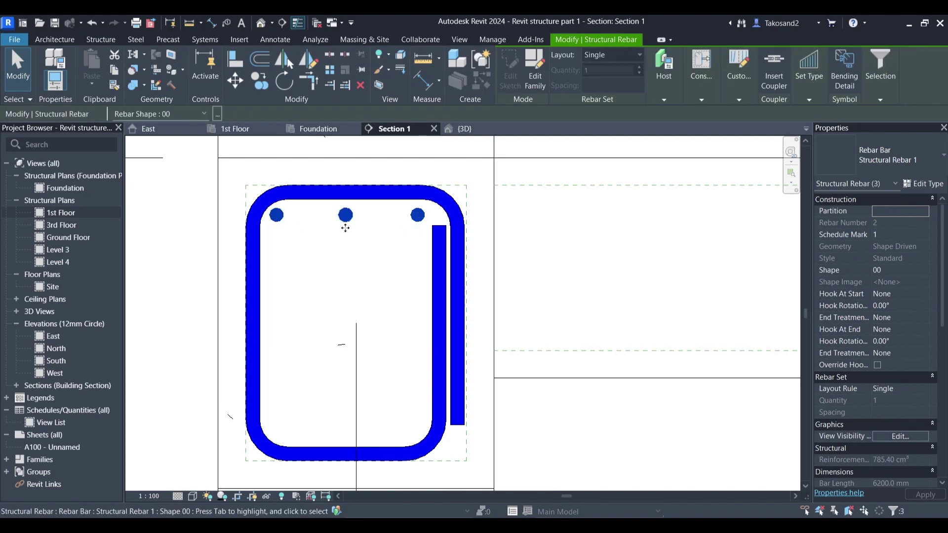
Step: Delete the middle and left top bars, keeping only the right bar
scroll(917, 357, "down", 2)
left_click(923, 365)
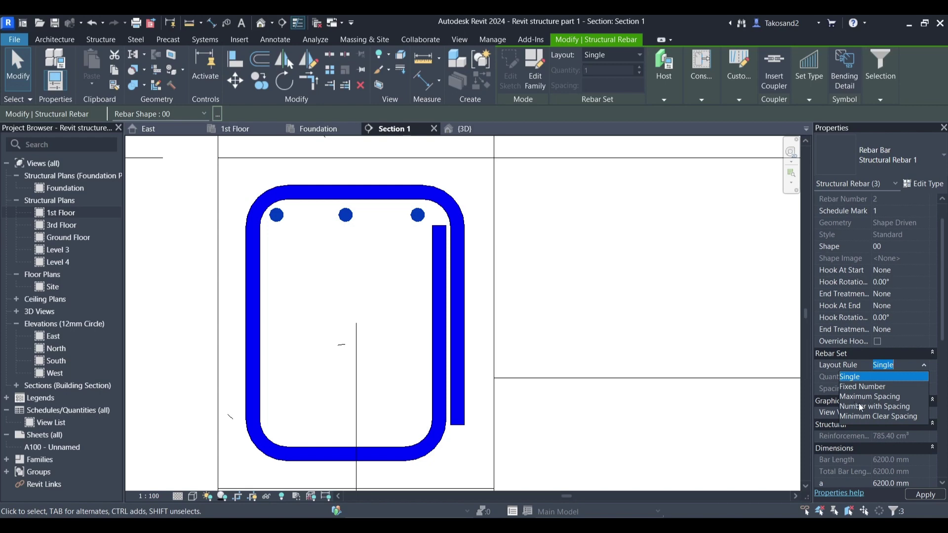
key("Escape")
key("Escape")
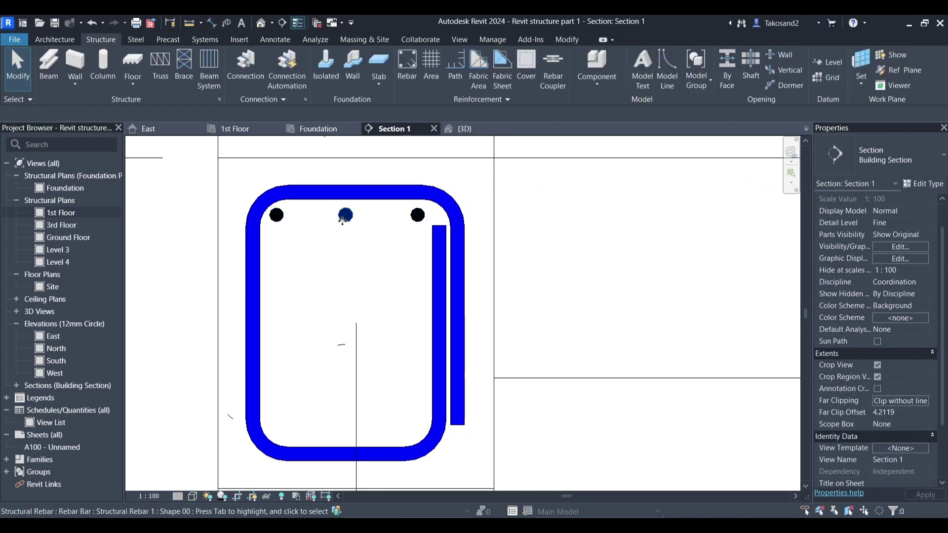
left_click(345, 216)
key("Delete")
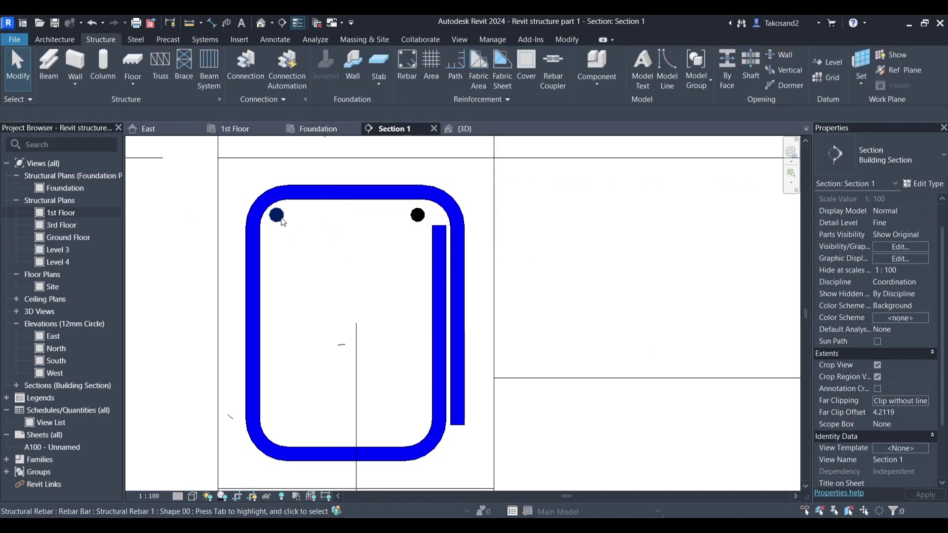
left_click(278, 216)
key("Delete")
left_click(418, 215)
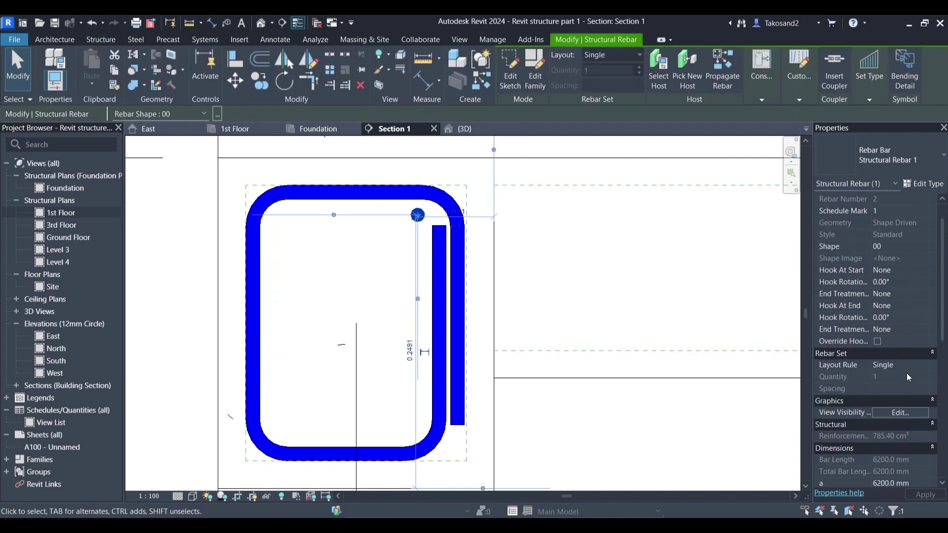
Step: Give the right bar a Fixed Number layout, trying quantity 4 then 3
left_click(920, 364)
left_click(923, 366)
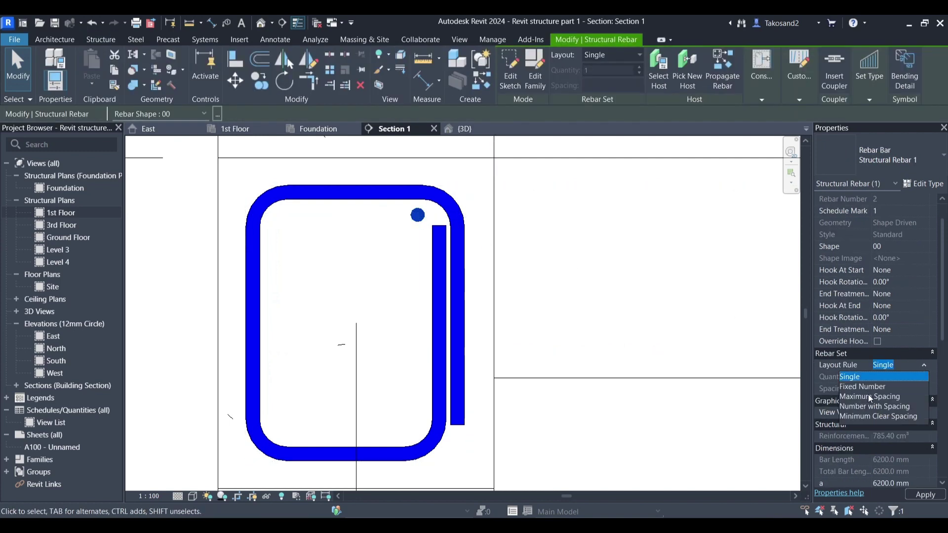
left_click(866, 388)
left_click(890, 376)
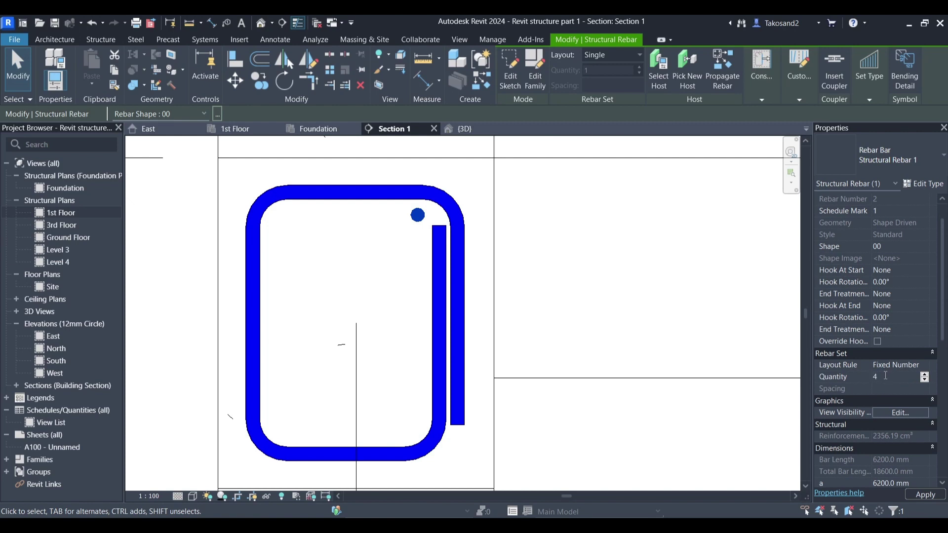
type("4")
left_click(919, 494)
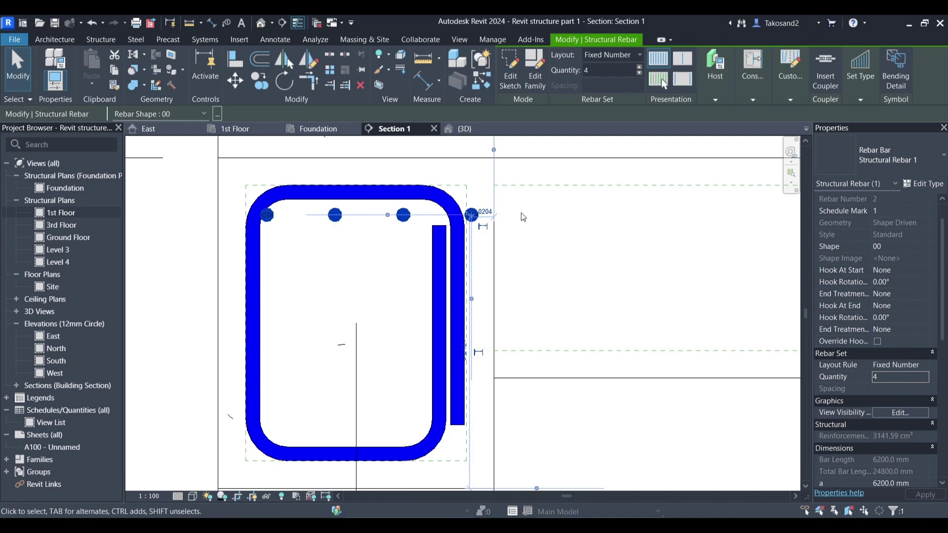
left_click(899, 378)
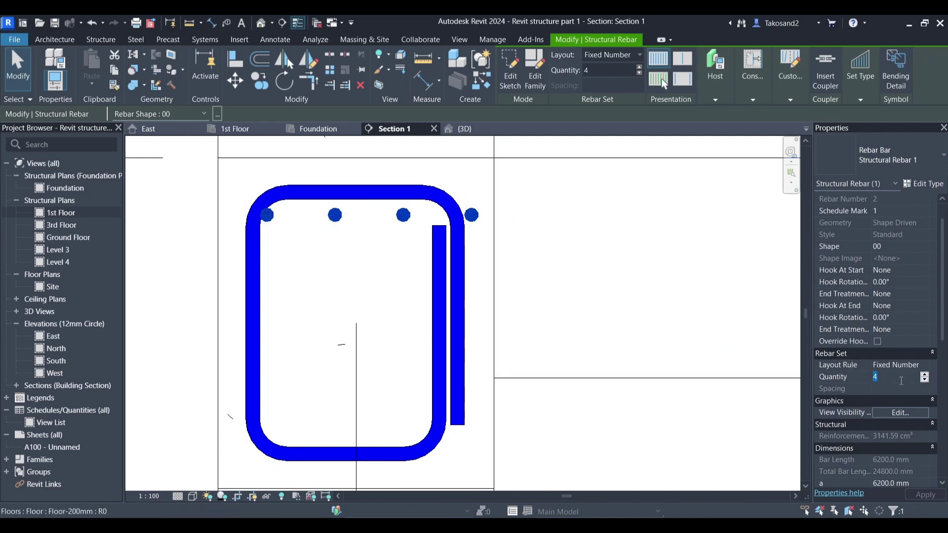
left_click(927, 493)
Step: Switch the bar set to Number with Spacing at 60 mm spacing
left_click(920, 366)
left_click(925, 366)
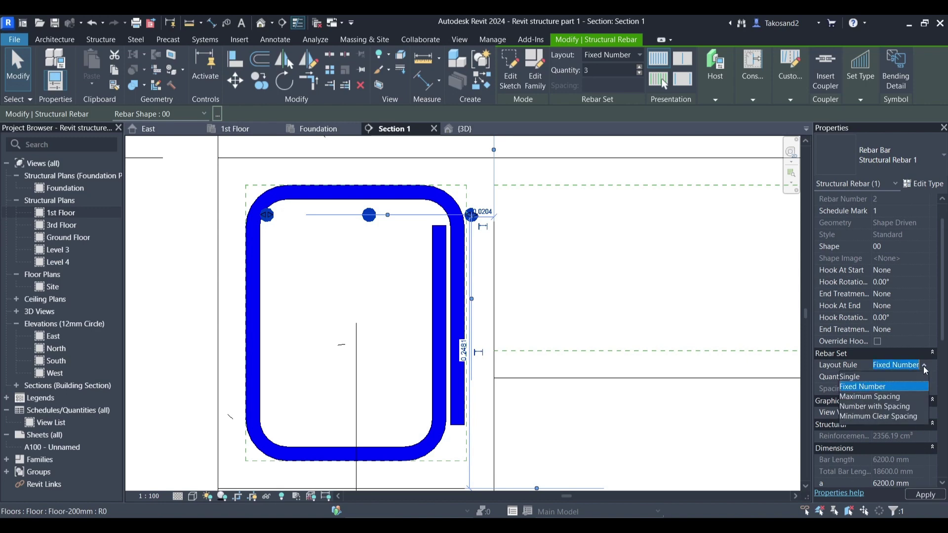
left_click(878, 408)
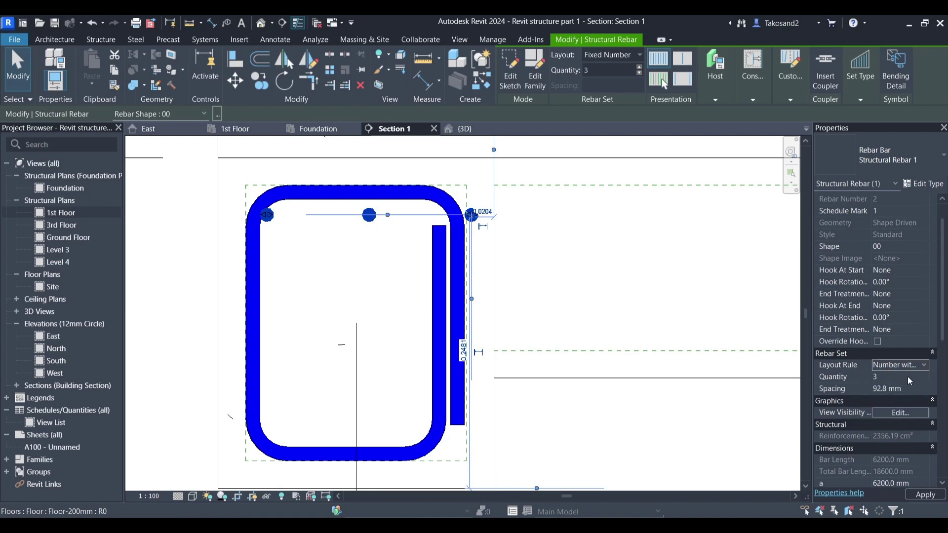
left_click(887, 389)
type("50")
key("Return")
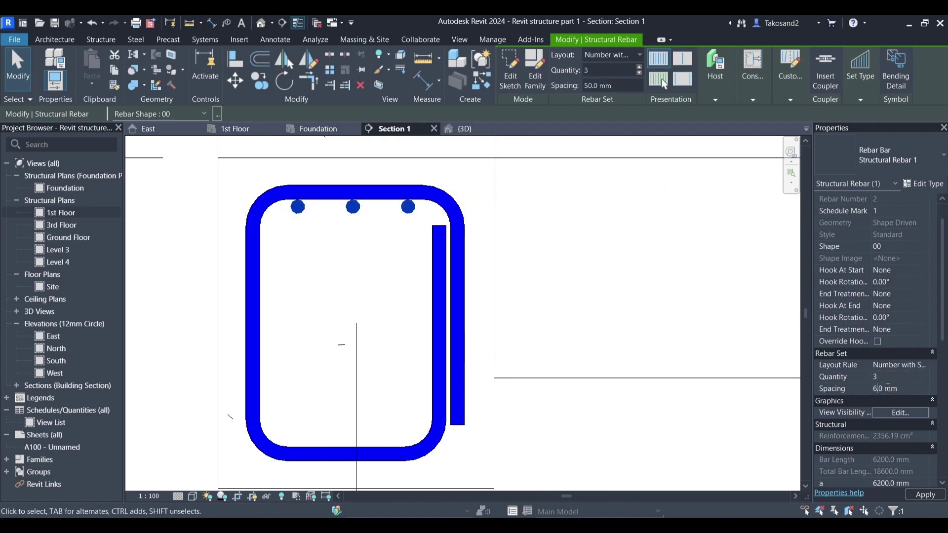
left_click(927, 493)
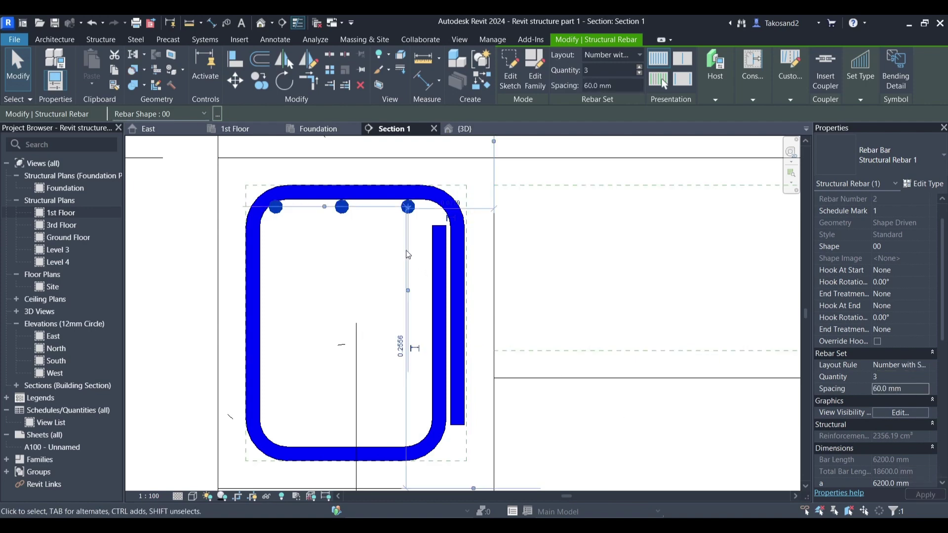
left_click(385, 250)
Step: Move the top bar set slightly to the right
left_click(342, 207)
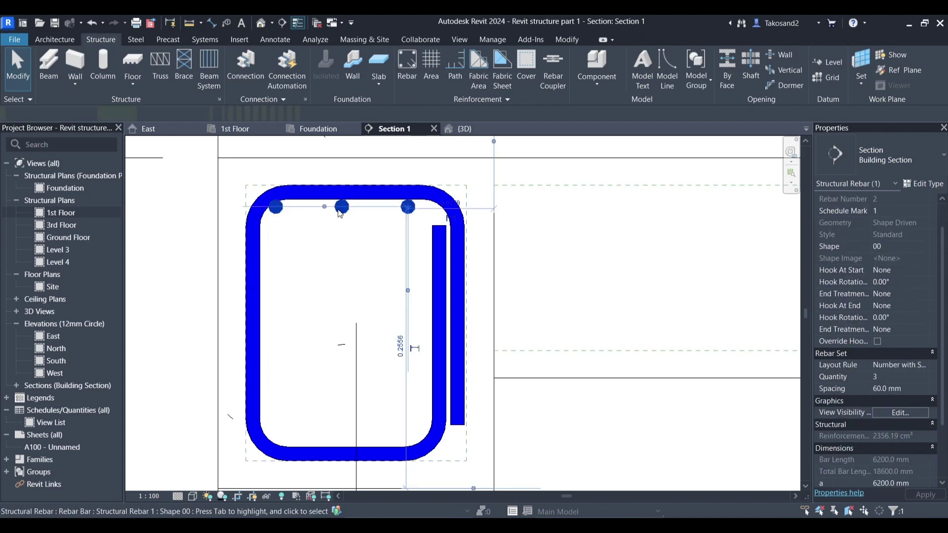
left_click(395, 223)
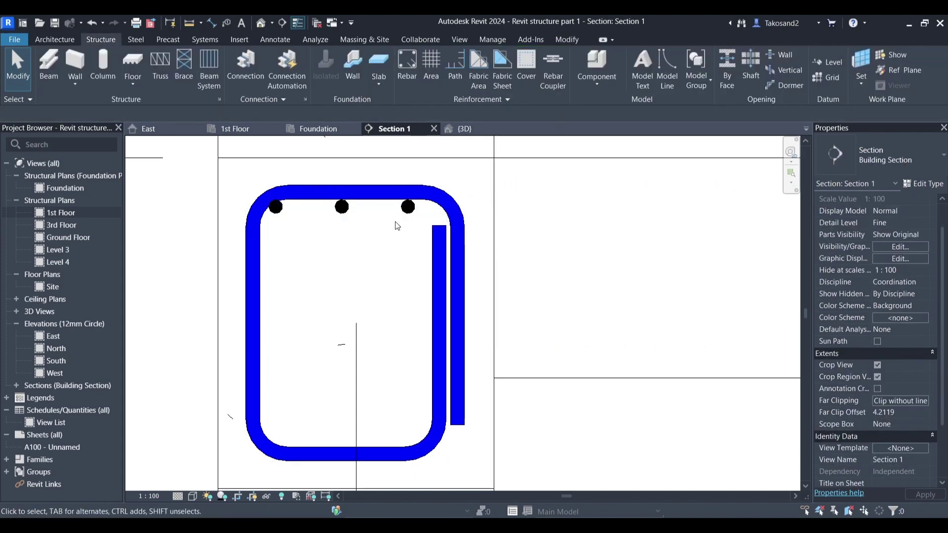
left_click(407, 209)
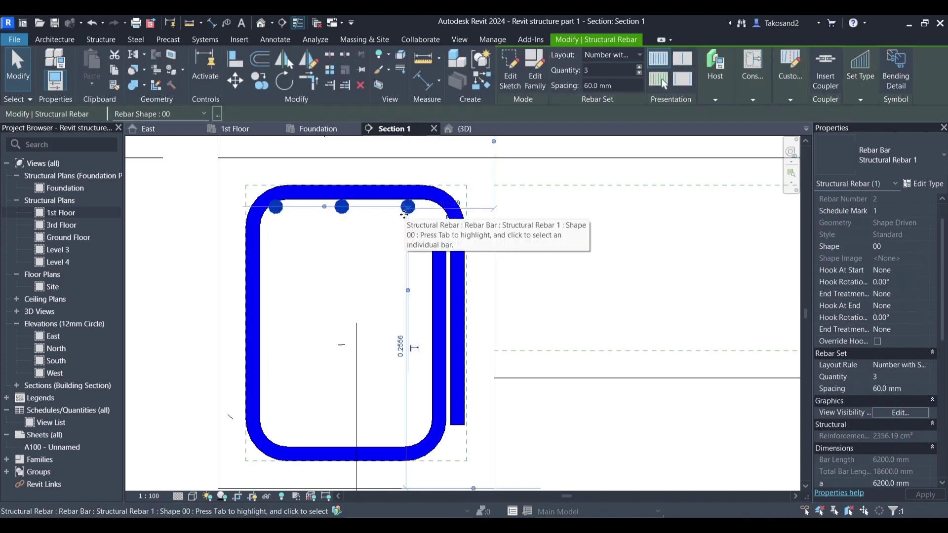
left_click(237, 80)
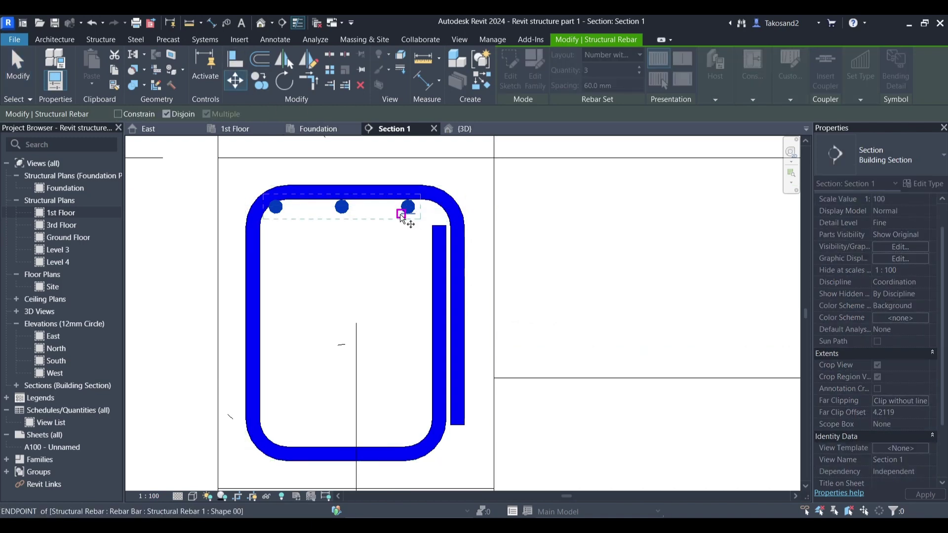
left_click(410, 209)
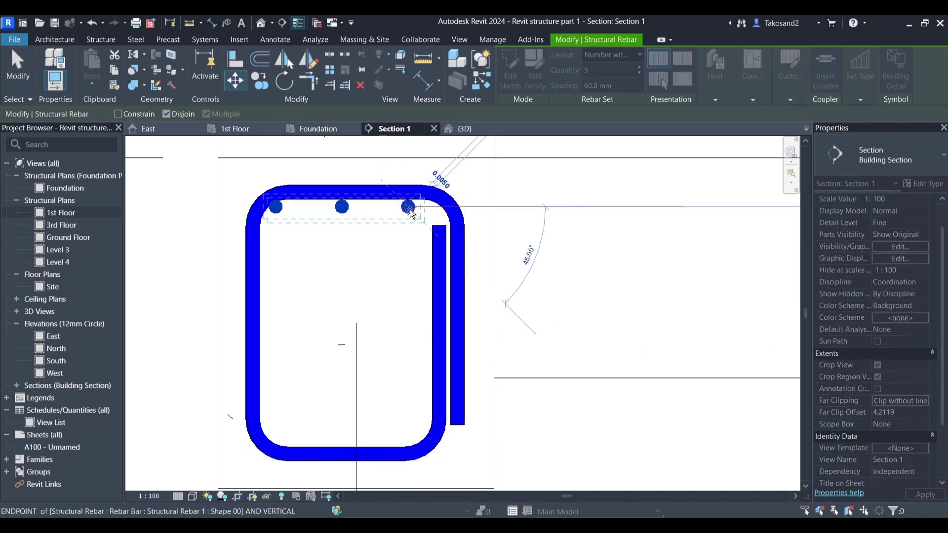
left_click(416, 209)
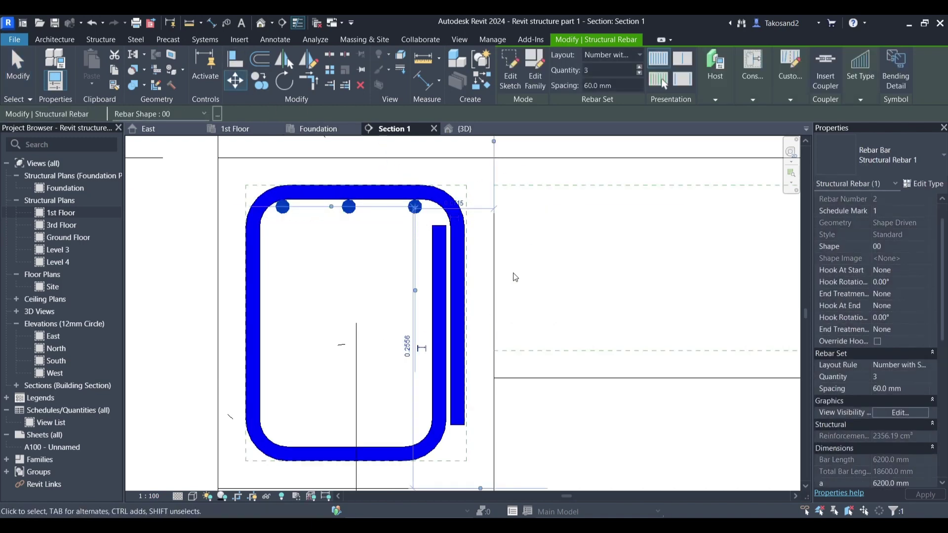
left_click(613, 232)
scroll(343, 212, "down", 2)
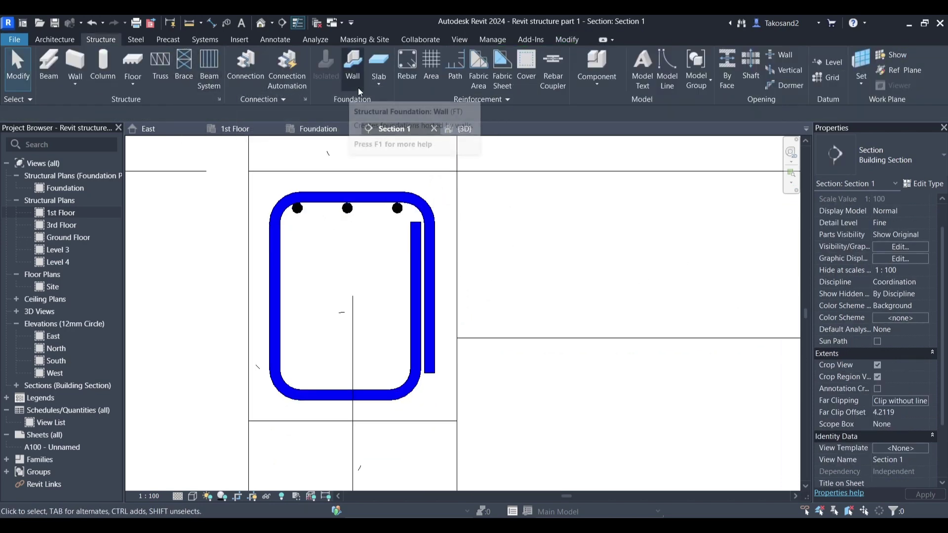
Step: Copy the top bar set down to the stirrup's bottom corner
left_click(299, 213)
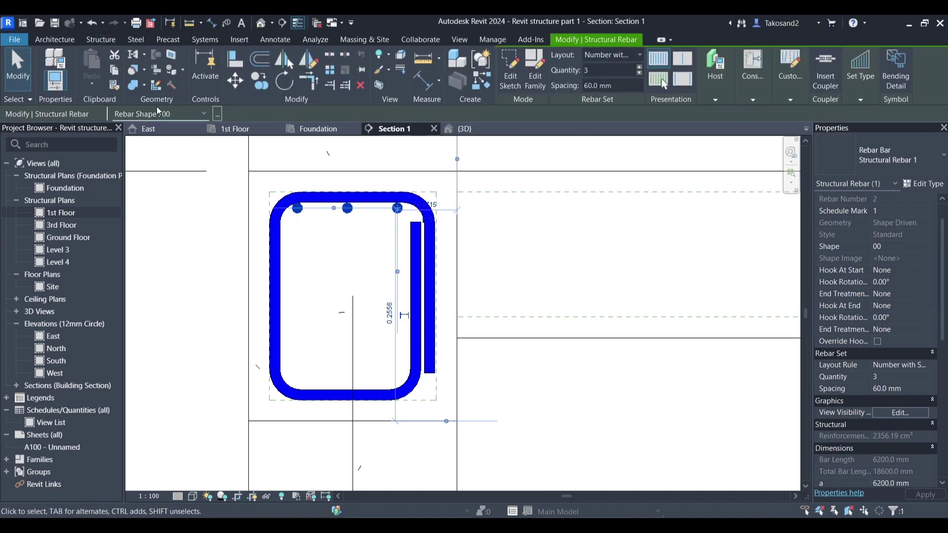
left_click(235, 93)
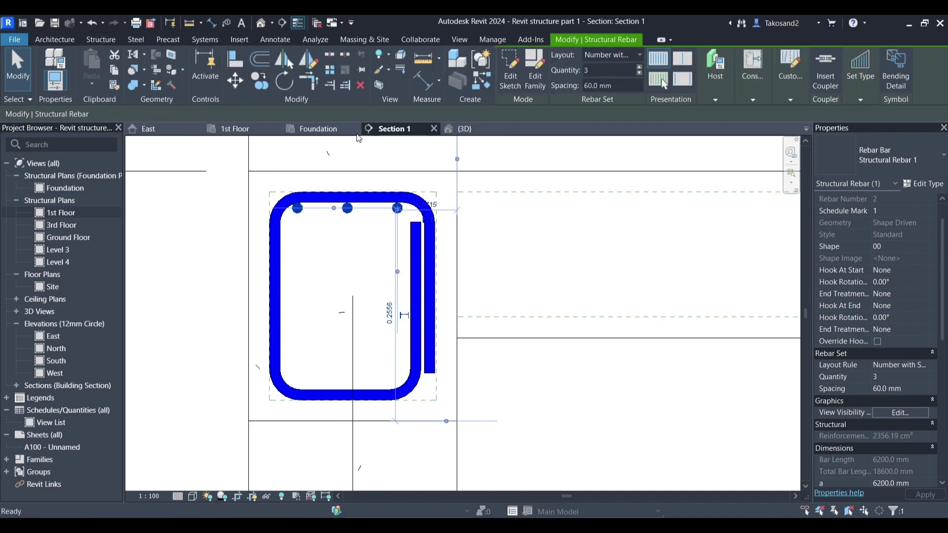
scroll(397, 207, "up", 4)
left_click(398, 207)
scroll(397, 207, "down", 4)
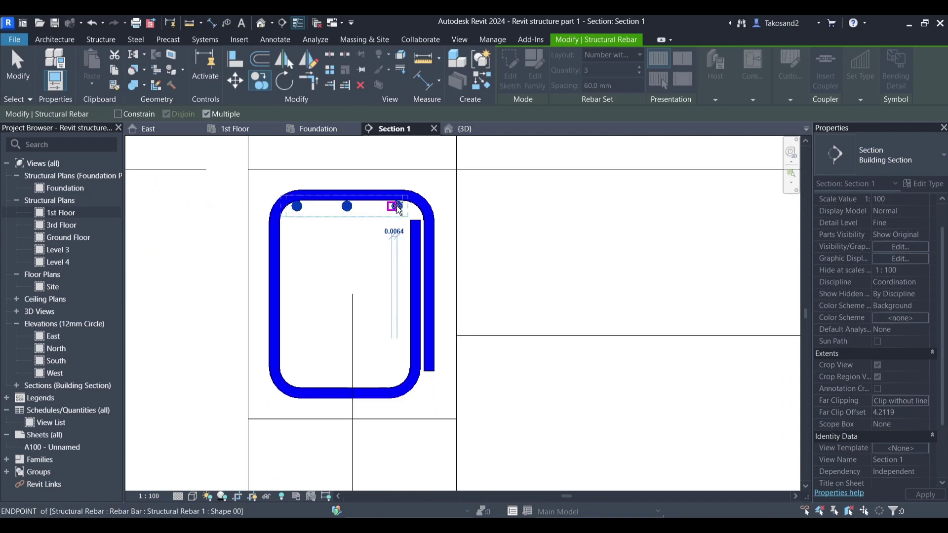
left_click(399, 383)
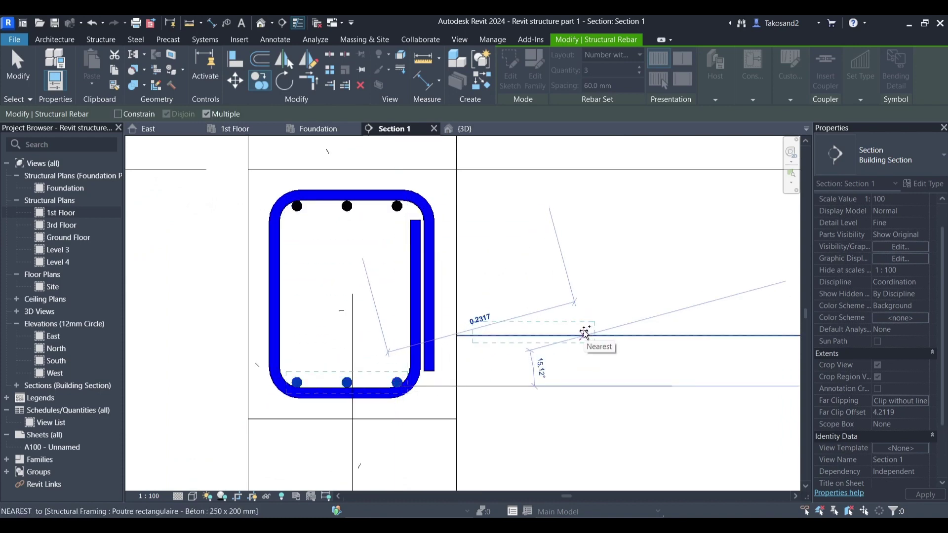
key("Escape")
key("Escape")
left_click(344, 386)
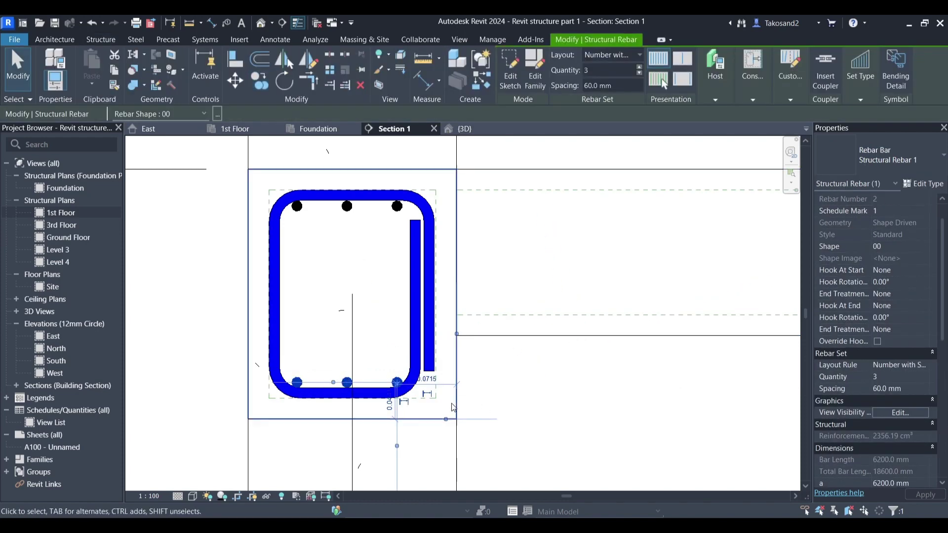
scroll(400, 377, "up", 2)
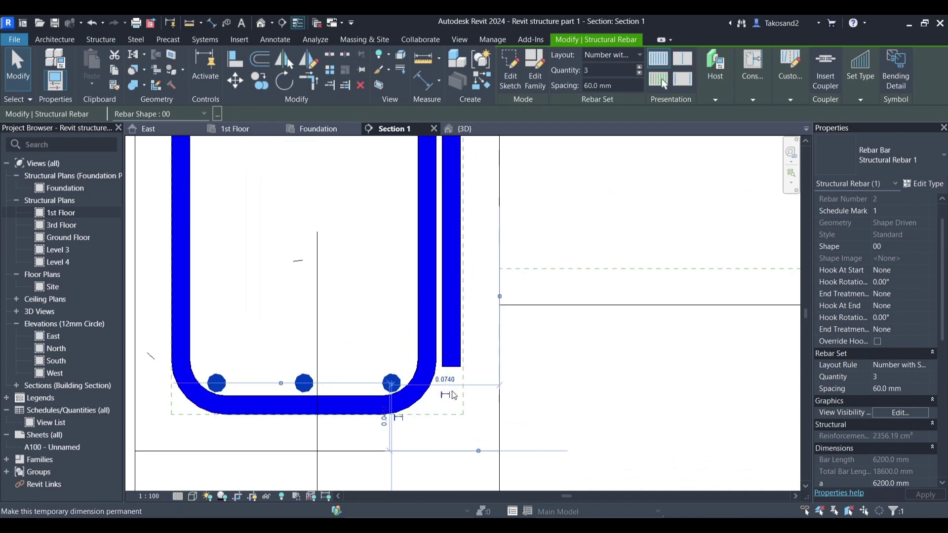
Step: Clear the rebar selection and switch to the 1st Floor plan
key("Escape")
scroll(408, 342, "down", 2)
scroll(408, 342, "down", 2)
left_click(236, 128)
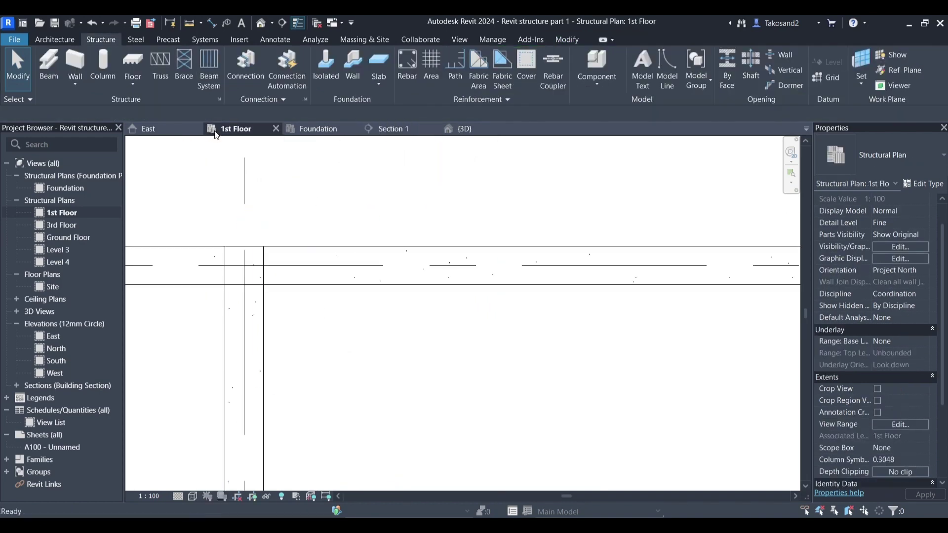
scroll(433, 299, "down", 2)
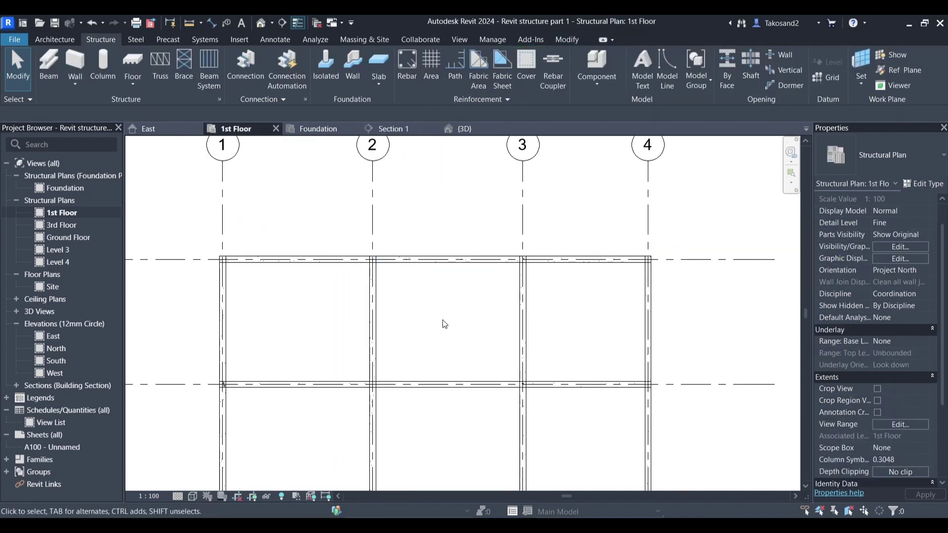
scroll(444, 324, "down", 2)
scroll(441, 319, "up", 2)
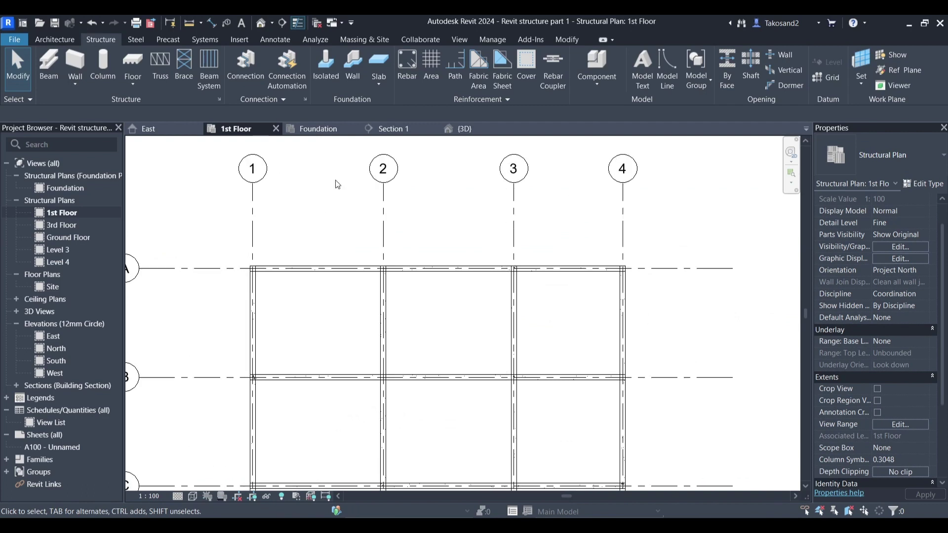
Step: Draw a new section line along grid A, running past the column at grid 1
left_click(283, 22)
scroll(422, 269, "up", 3)
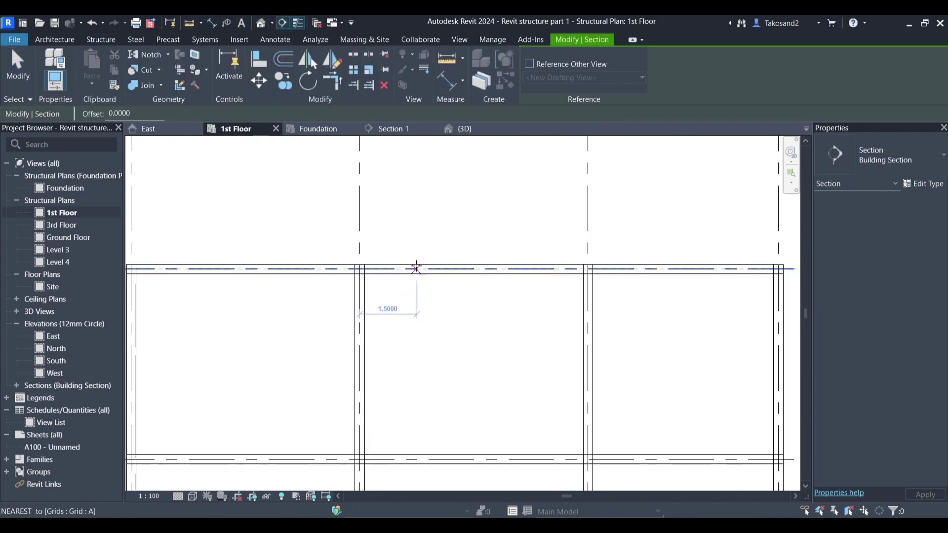
scroll(422, 268, "down", 3)
scroll(250, 252, "up", 2)
scroll(316, 277, "up", 3)
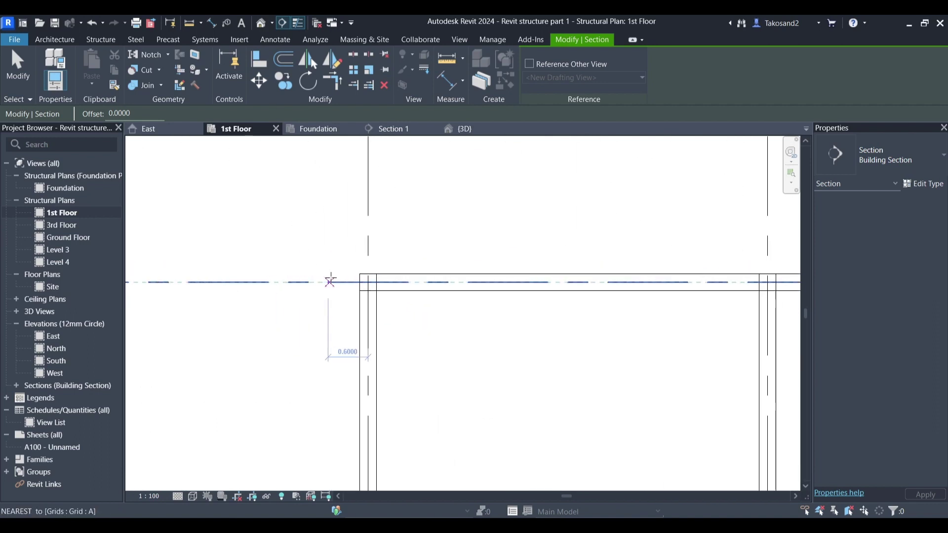
left_click(316, 280)
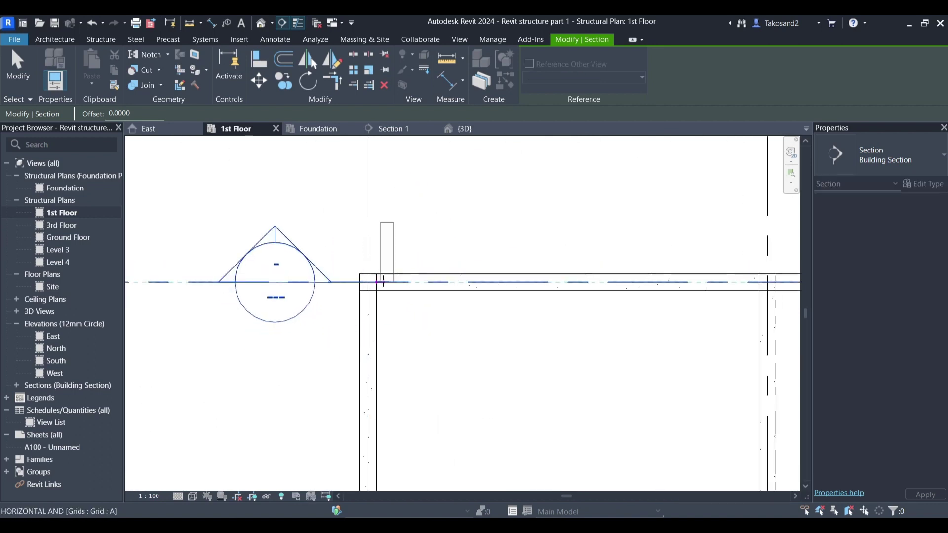
left_click(666, 282)
Step: Open the resulting Section 2 view from its section head
left_click(347, 340)
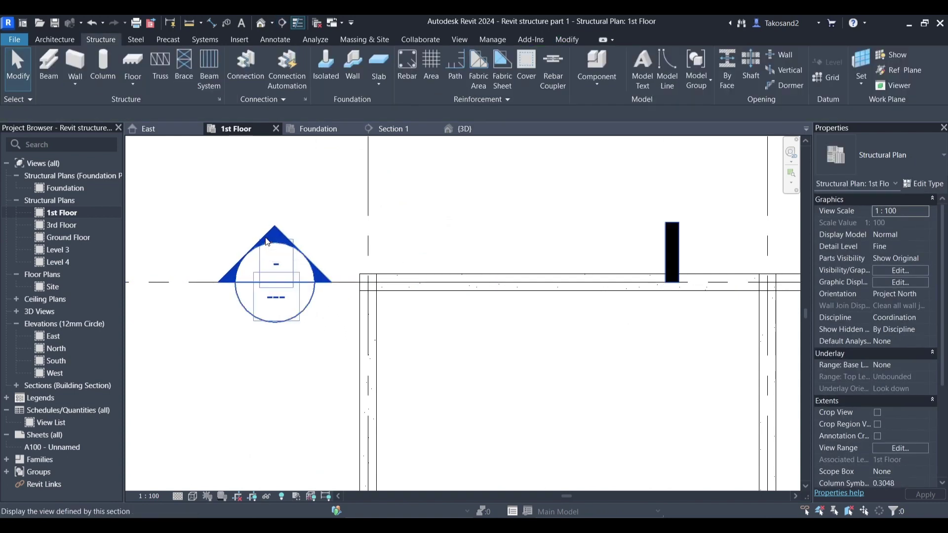
scroll(286, 243, "down", 3)
left_click(478, 267)
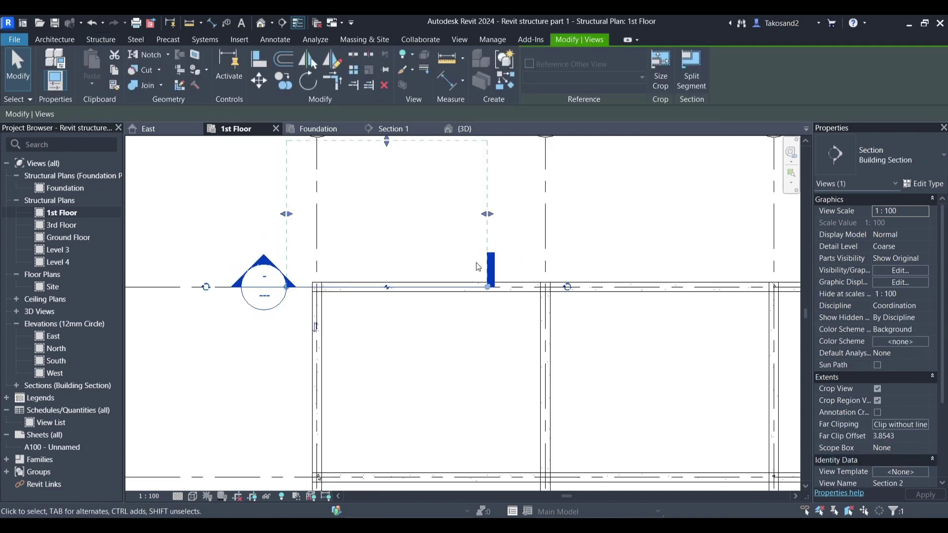
scroll(384, 271, "up", 2)
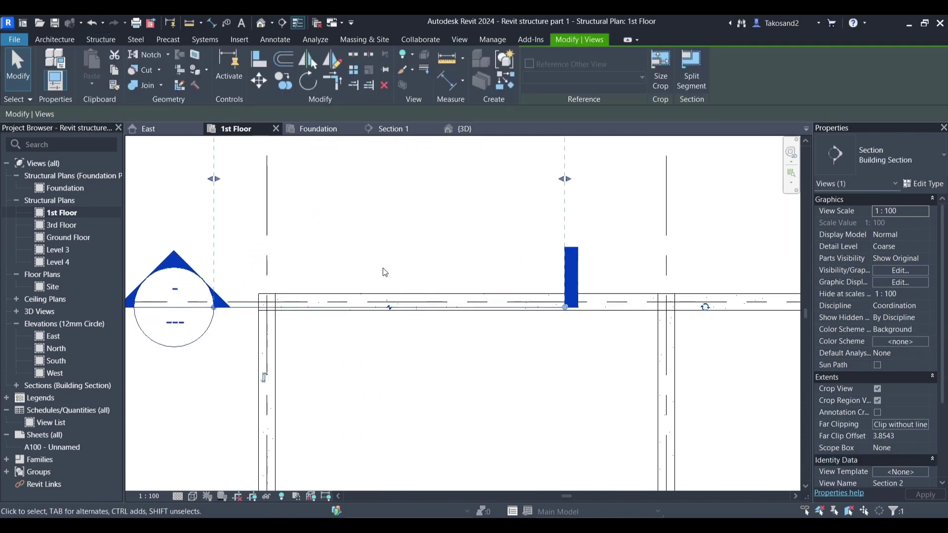
left_click(391, 344)
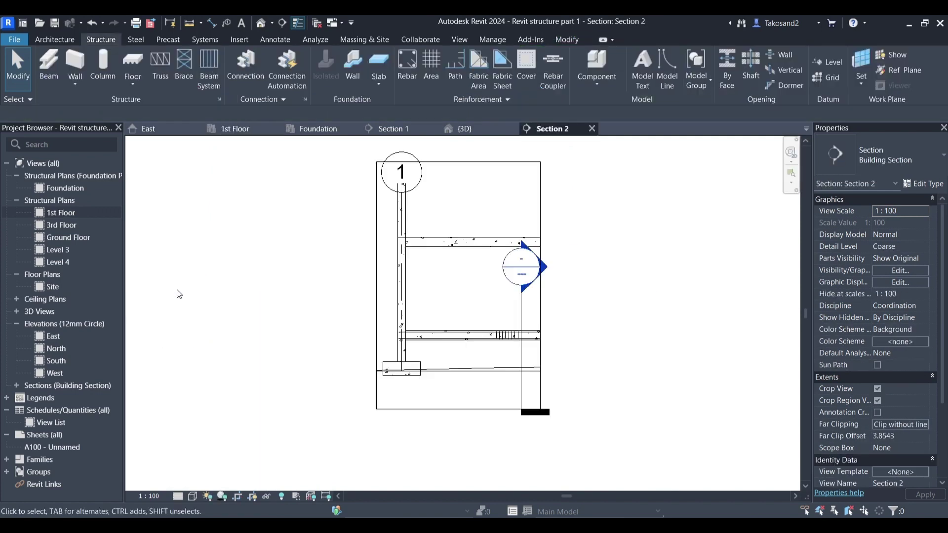
Step: Extend Section 2's crop region further to the right
scroll(344, 328, "down", 2)
scroll(345, 328, "up", 2)
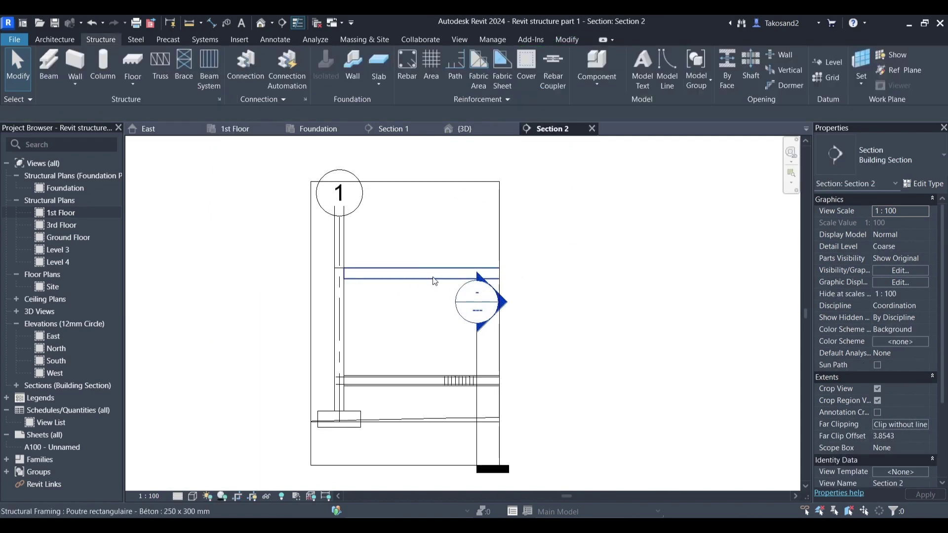
left_click(500, 262)
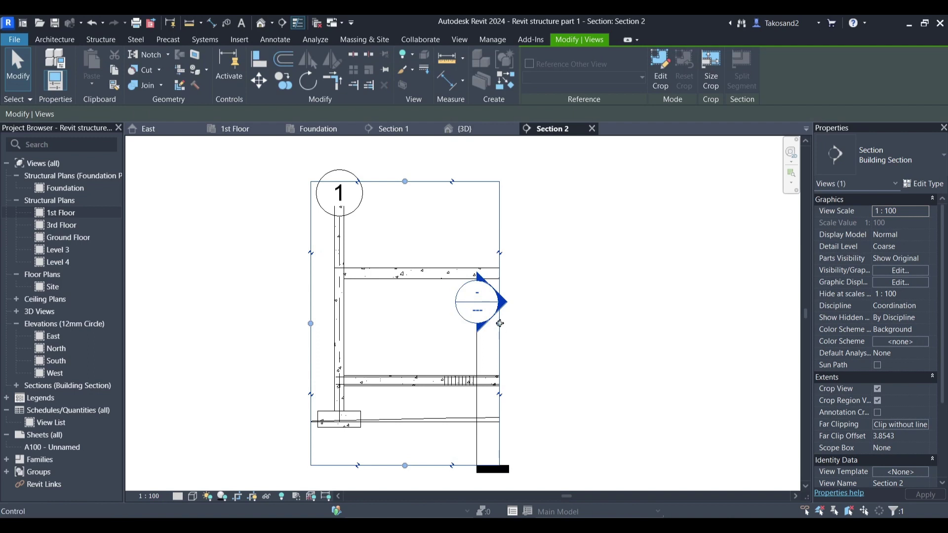
left_click_drag(500, 324, 537, 323)
left_click(661, 330)
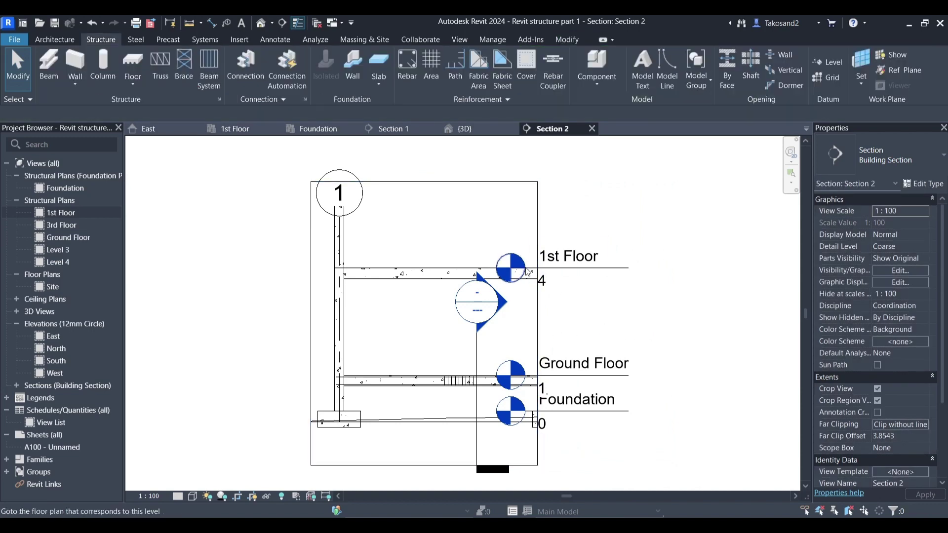
Step: Temporarily hide the Levels category in Section 2
scroll(511, 269, "down", 1)
scroll(494, 291, "up", 3)
left_click(487, 298)
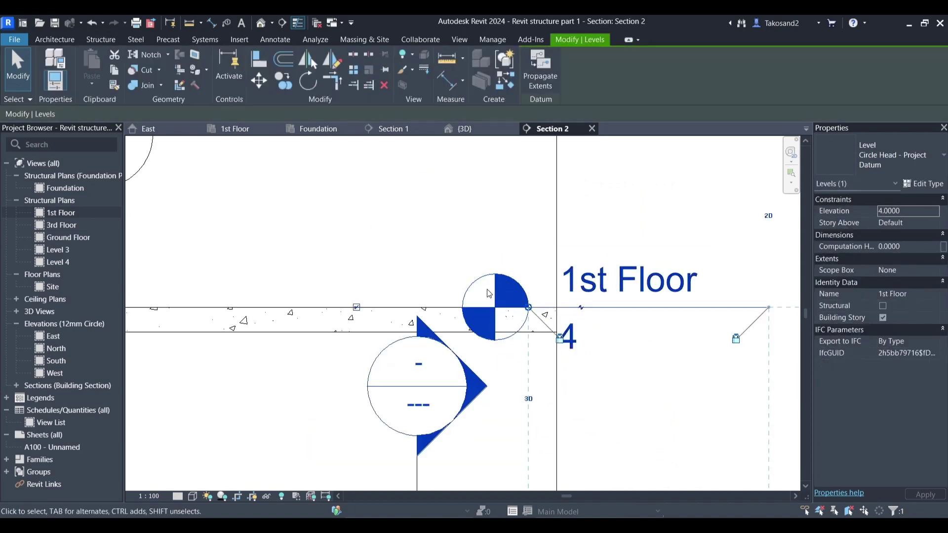
left_click(269, 496)
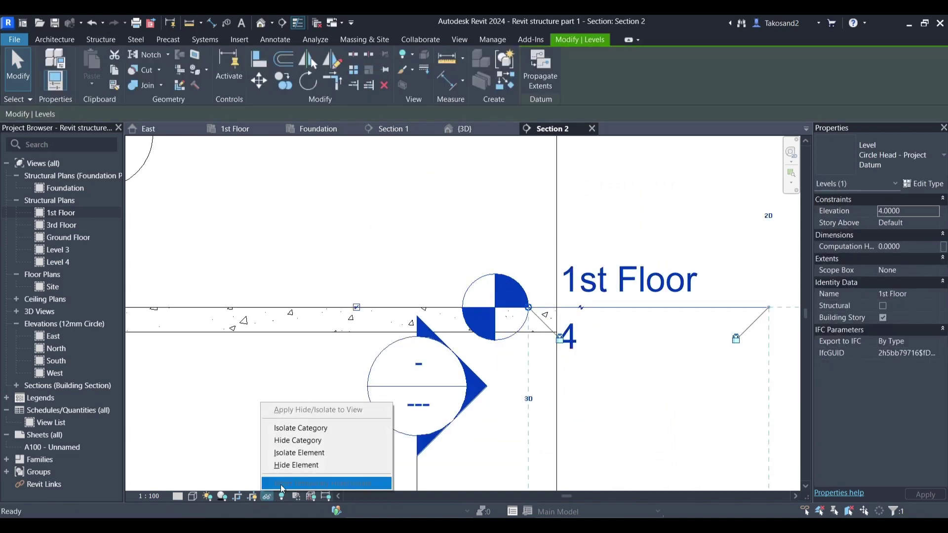
left_click(306, 441)
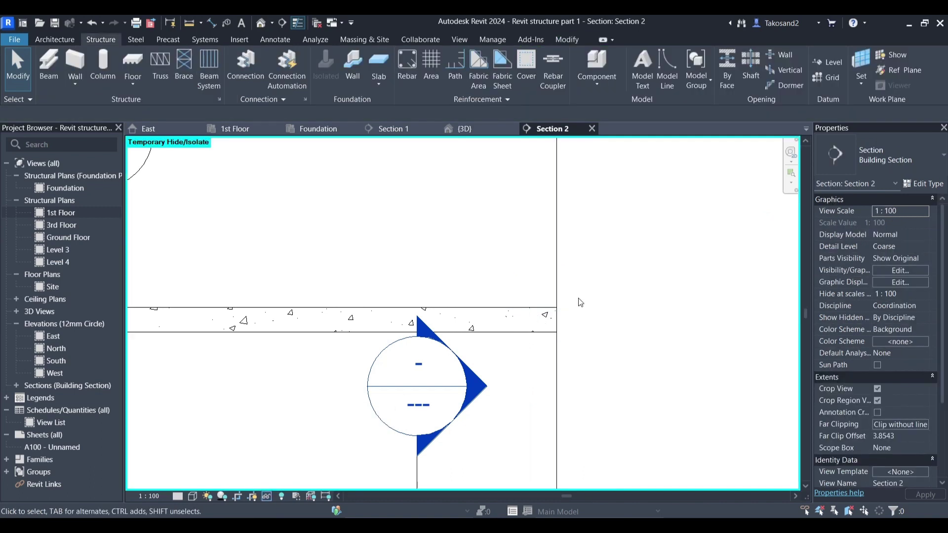
scroll(611, 291, "down", 3)
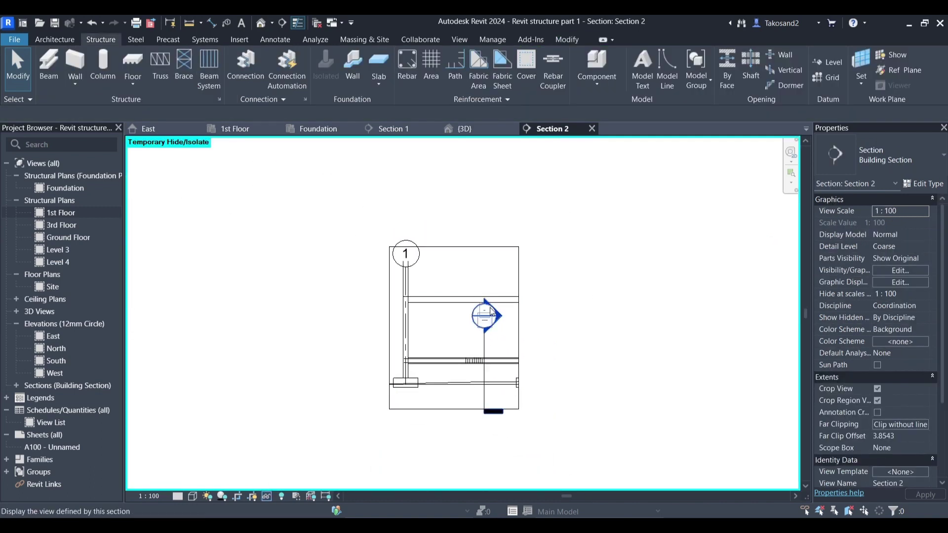
scroll(503, 365, "up", 4)
scroll(506, 364, "up", 2)
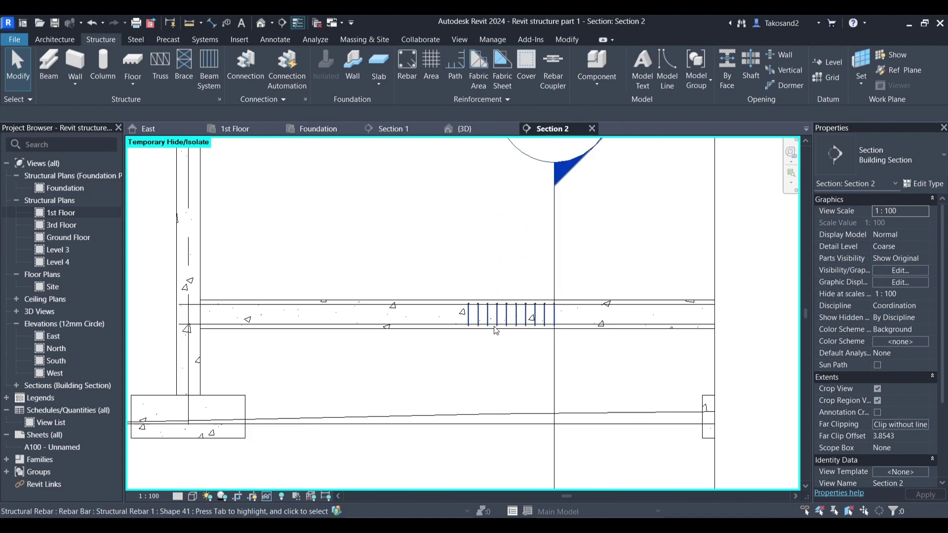
Step: Set Section 2 to Fine detail level with Shaded visual style
left_click(493, 323)
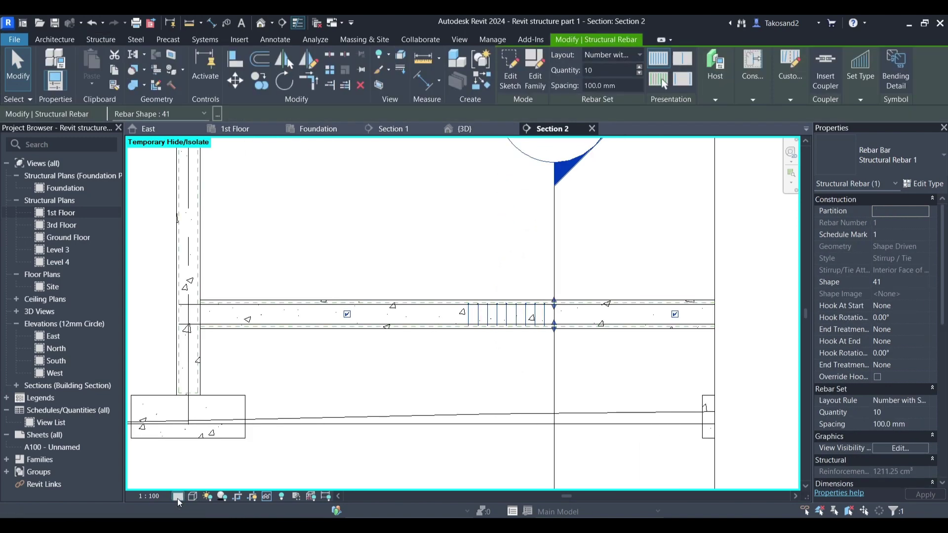
left_click(178, 496)
left_click(191, 484)
left_click(191, 486)
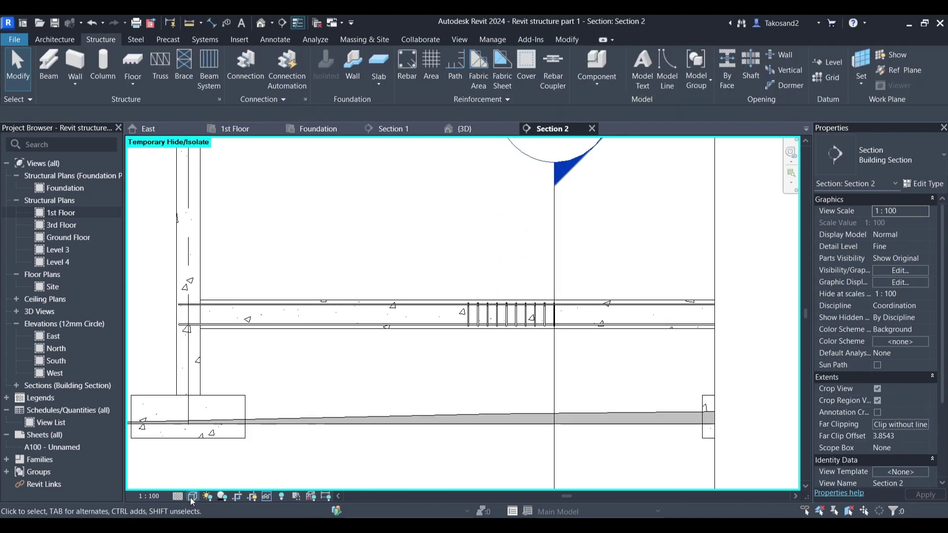
left_click(193, 496)
left_click(213, 446)
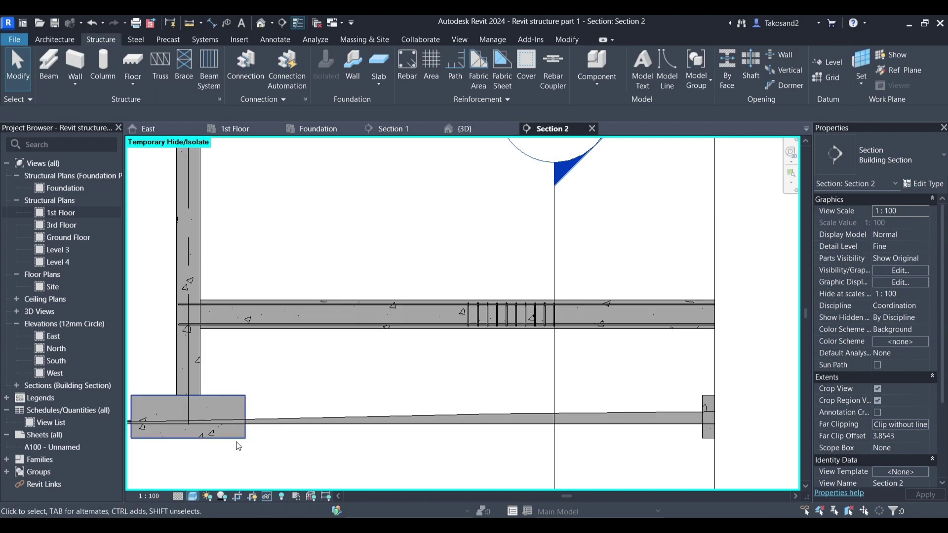
left_click(192, 496)
left_click(213, 464)
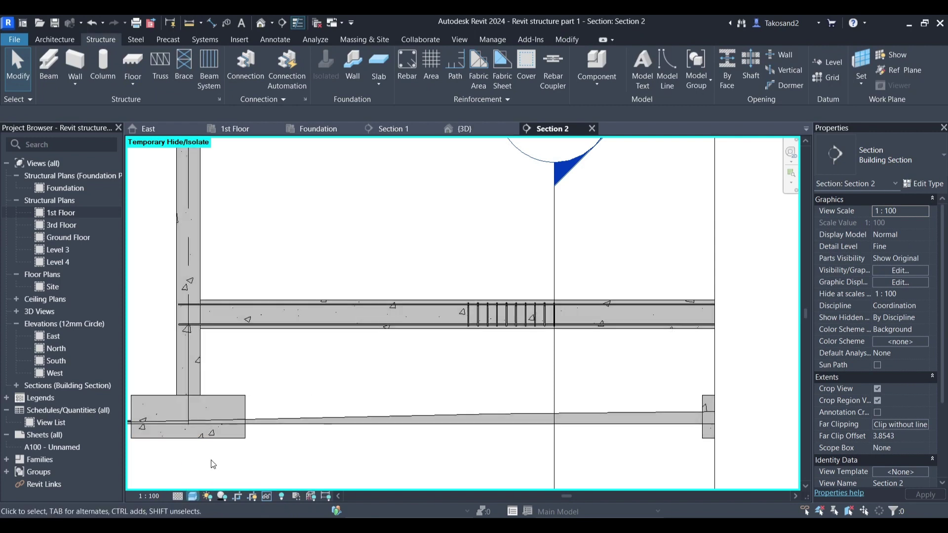
scroll(482, 353, "up", 5)
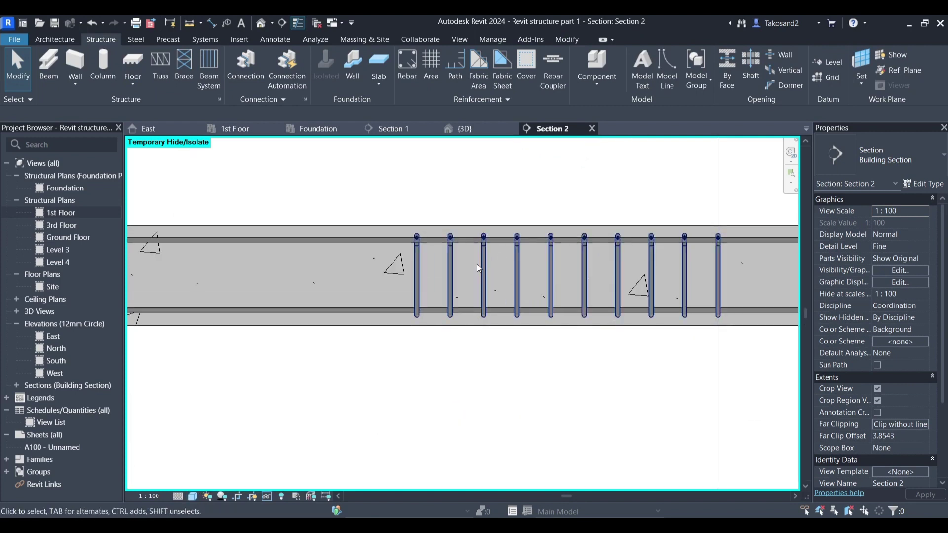
scroll(430, 298, "down", 5)
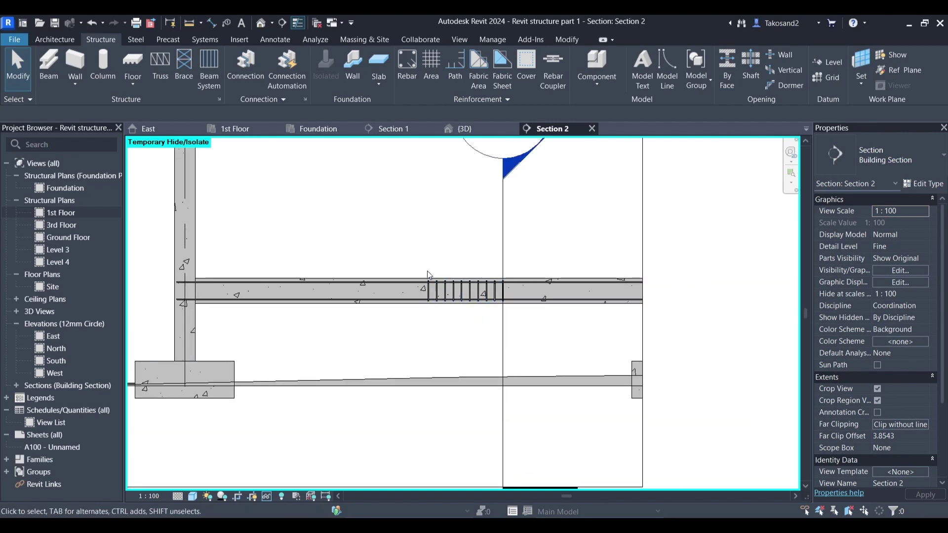
Step: In Section 1, change the beam stirrup set's Quantity from 10 to 30
left_click(391, 129)
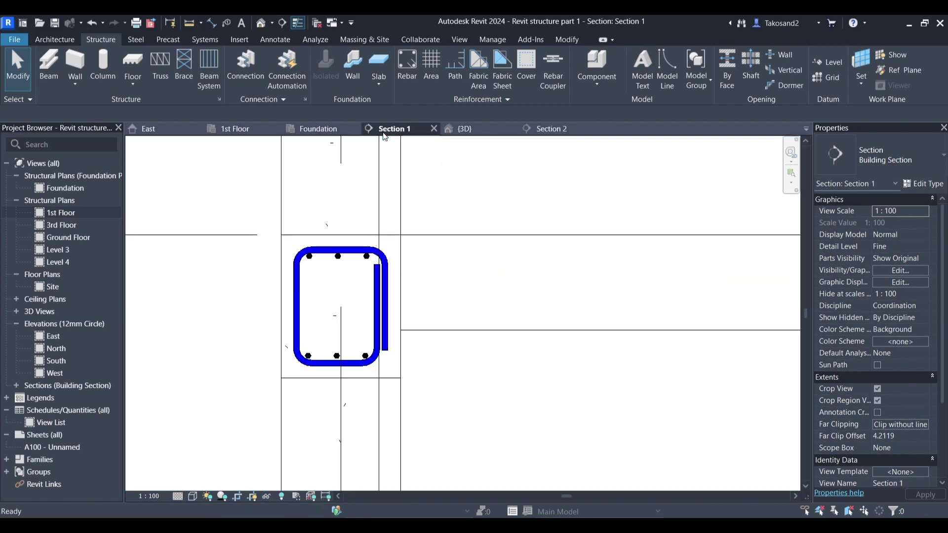
left_click_drag(430, 133, 452, 131)
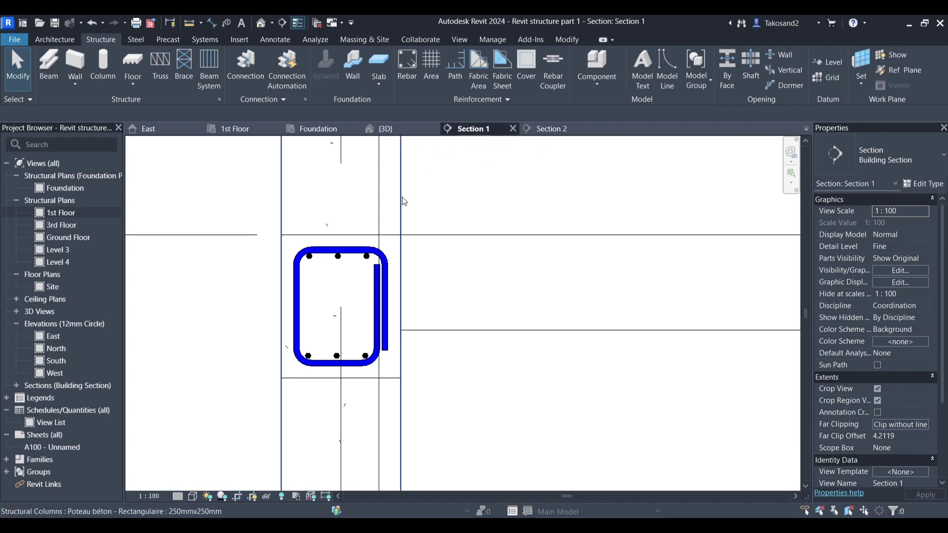
scroll(378, 228, "down", 1)
left_click(322, 250)
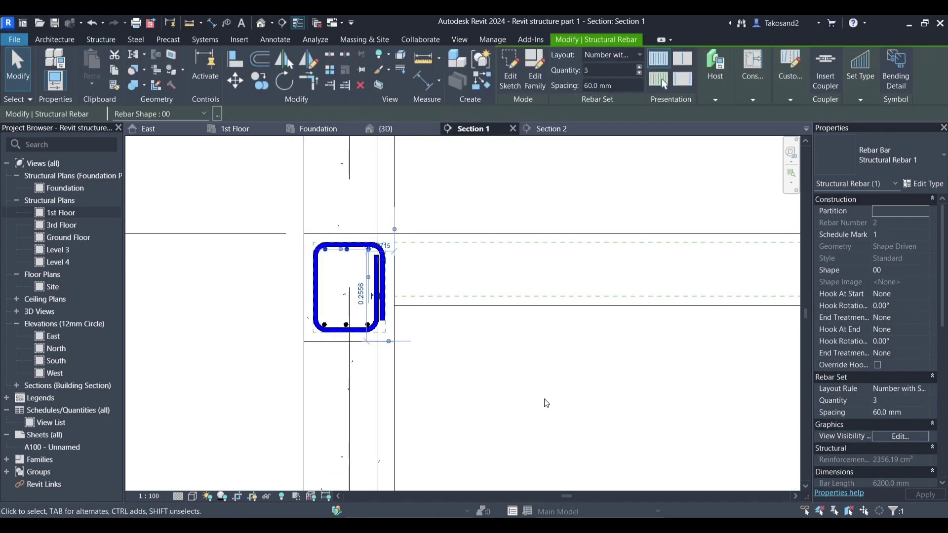
key("Escape")
scroll(387, 336, "up", 2)
left_click(381, 292)
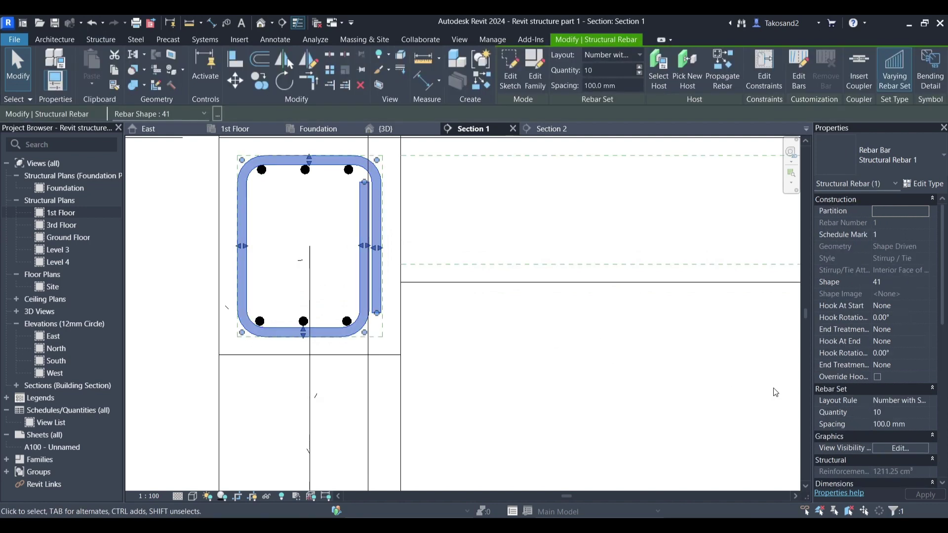
left_click(899, 413)
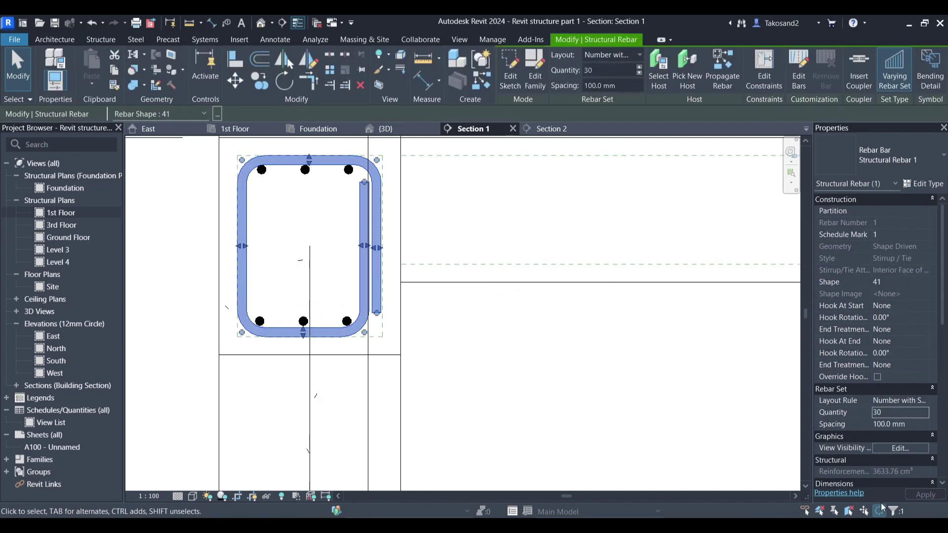
left_click(612, 386)
Step: In Section 2, shift the beam's stirrup set left toward the grid 1 column
left_click(544, 128)
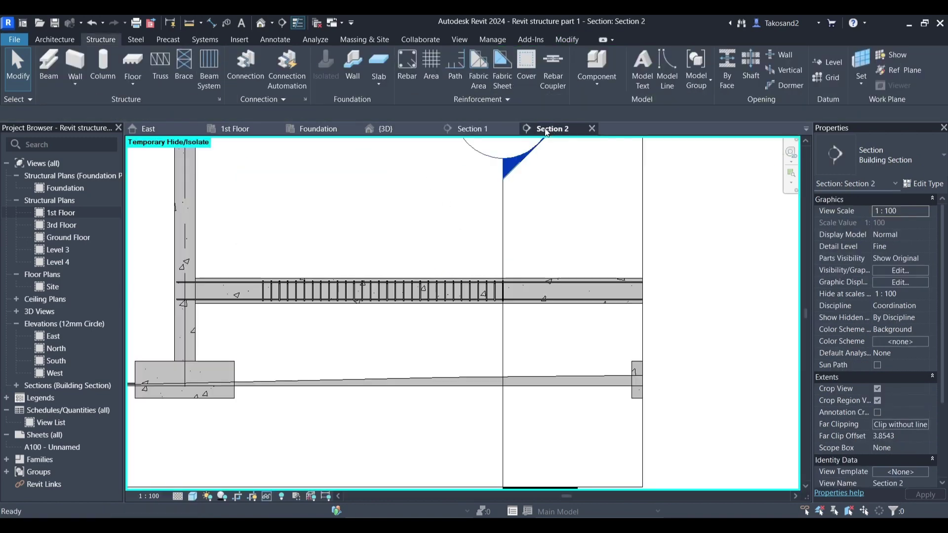
scroll(428, 250, "down", 1)
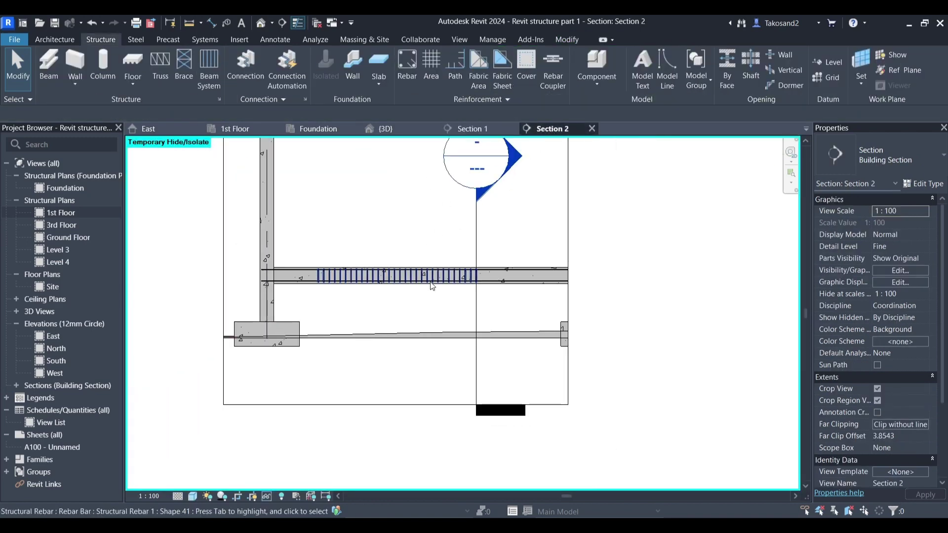
left_click(366, 282)
scroll(308, 267, "up", 3)
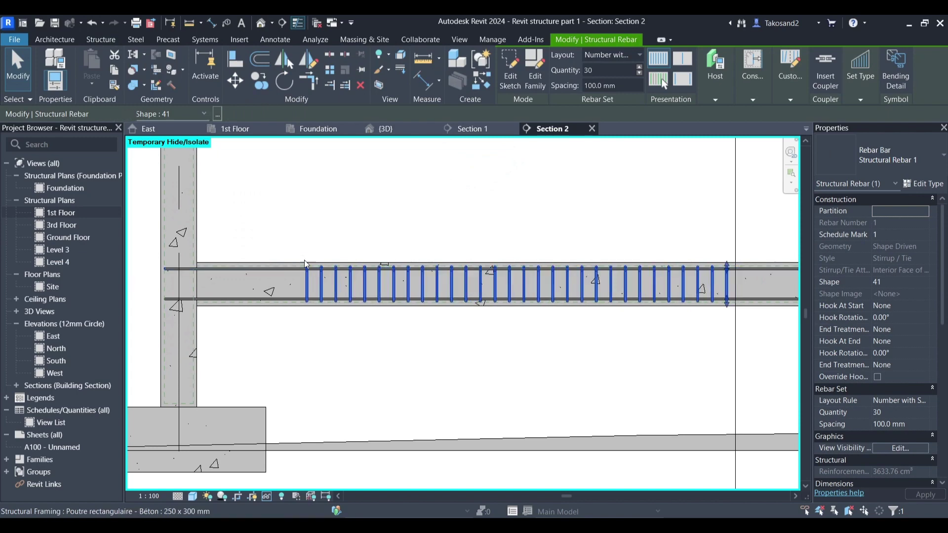
left_click_drag(307, 263, 249, 252)
key("Left")
key("Left")
key("Left")
key("Left")
key("Left")
key("Left")
key("Left")
key("Left")
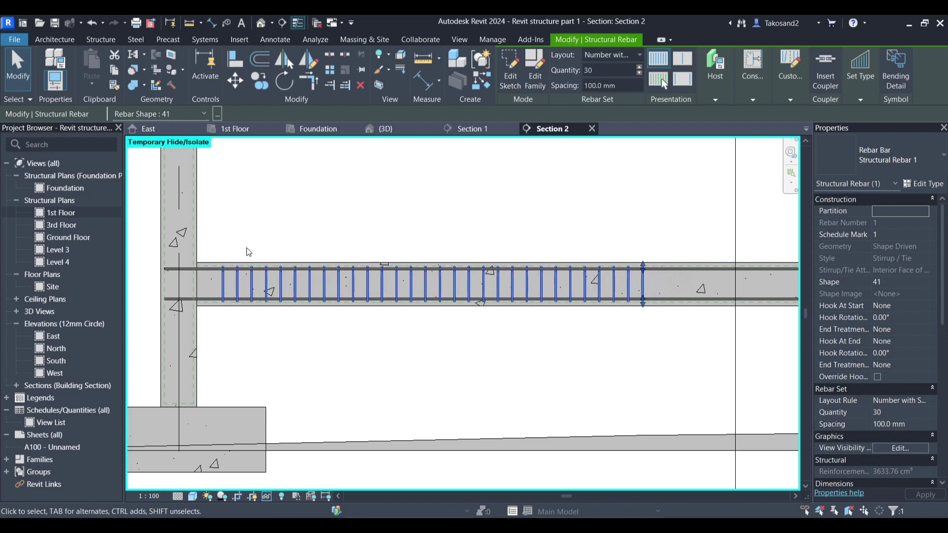
key("Left")
key("Left")
key("Left")
key("Left")
key("Escape")
Step: Widen Section 2's crop boundary to include the grid 2 column and footing
scroll(384, 311, "up", 1)
scroll(384, 311, "down", 2)
scroll(587, 215, "down", 2)
left_click(577, 218)
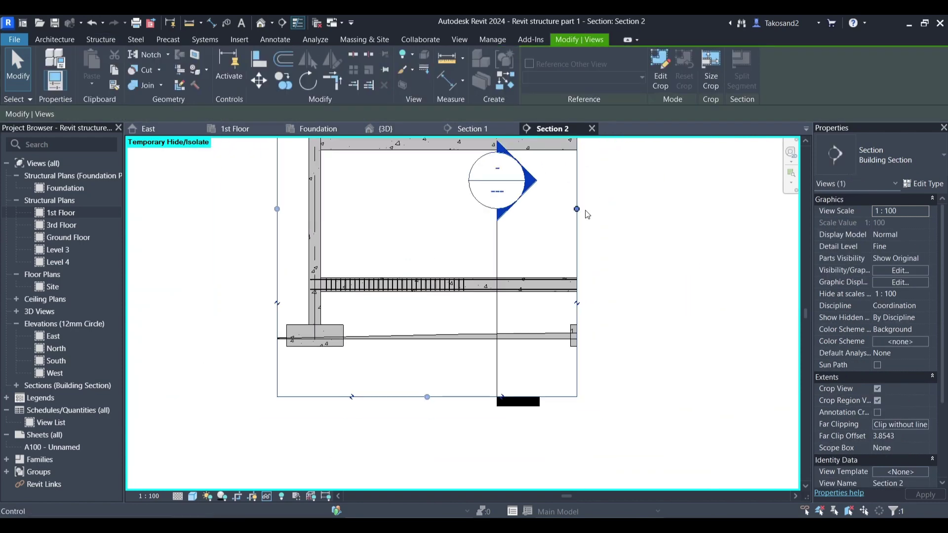
left_click_drag(577, 209, 640, 209)
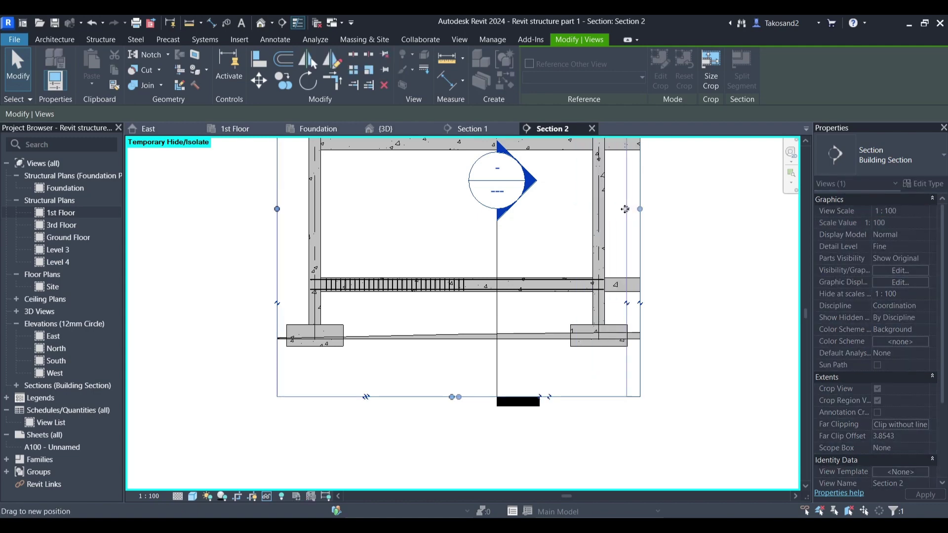
key("Escape")
scroll(589, 273, "down", 1)
scroll(559, 193, "down", 1)
left_click(518, 174)
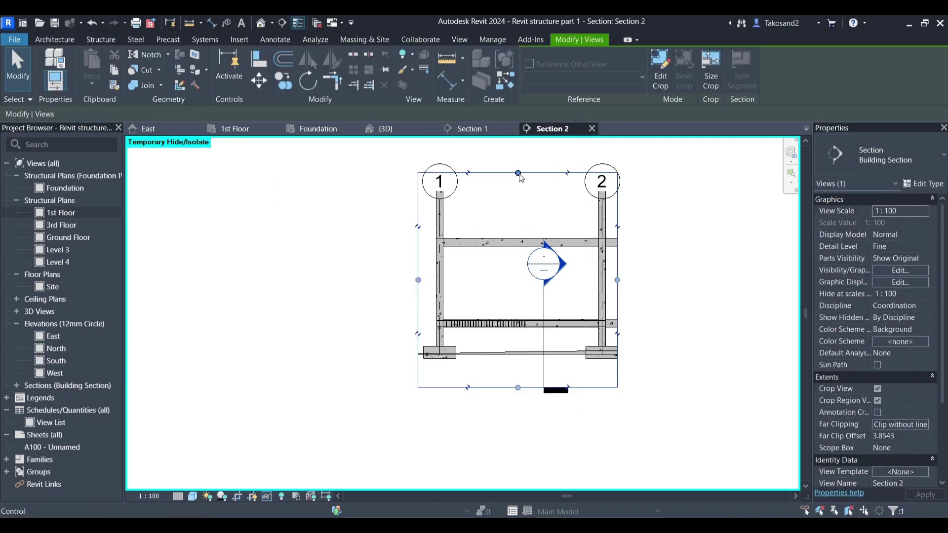
key("Escape")
Step: Set the top longitudinal bar's Hook At Start to Standard - 135 deg
scroll(567, 357, "up", 4)
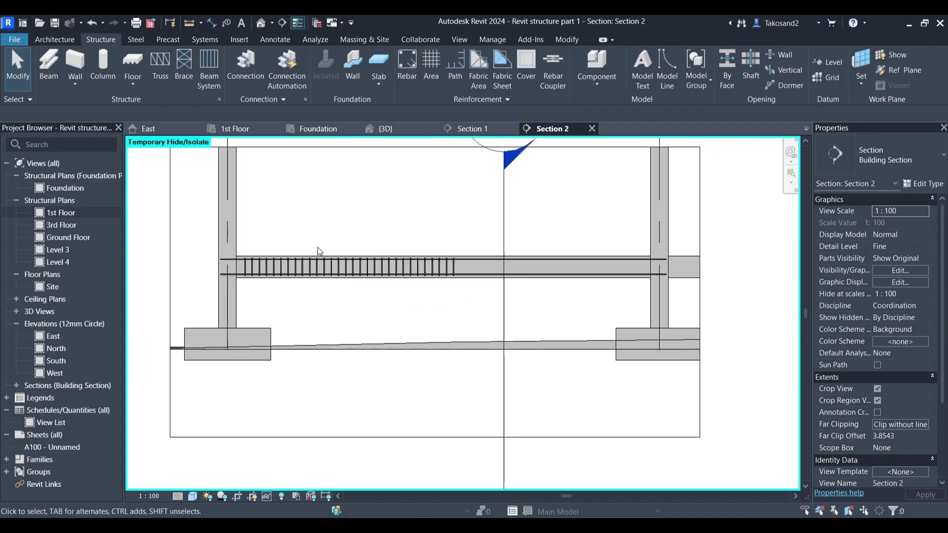
scroll(213, 257, "up", 3)
left_click(239, 265)
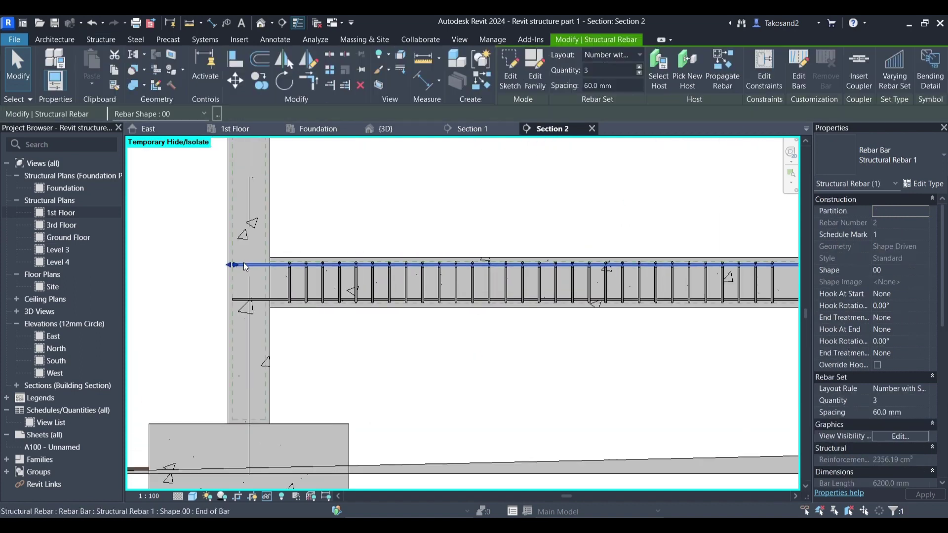
left_click(922, 295)
left_click(923, 294)
left_click(911, 326)
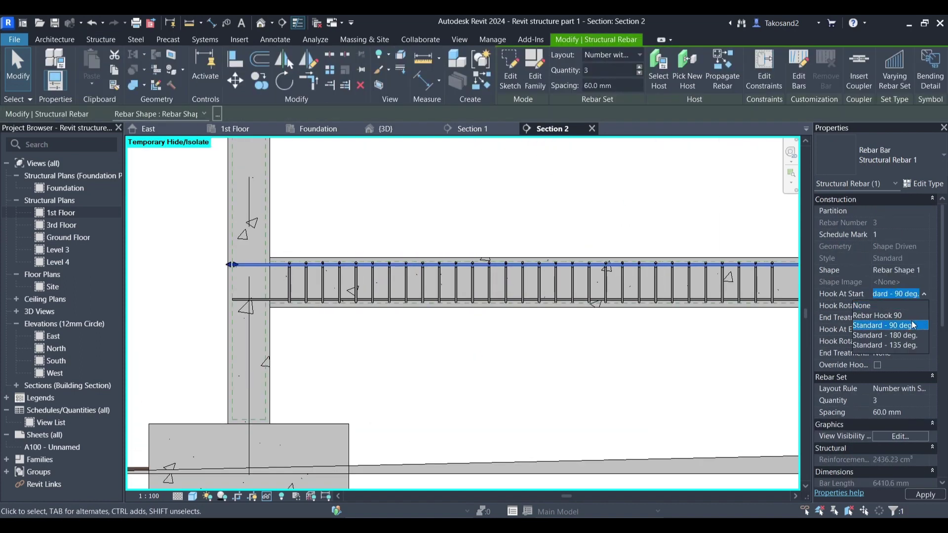
left_click(925, 494)
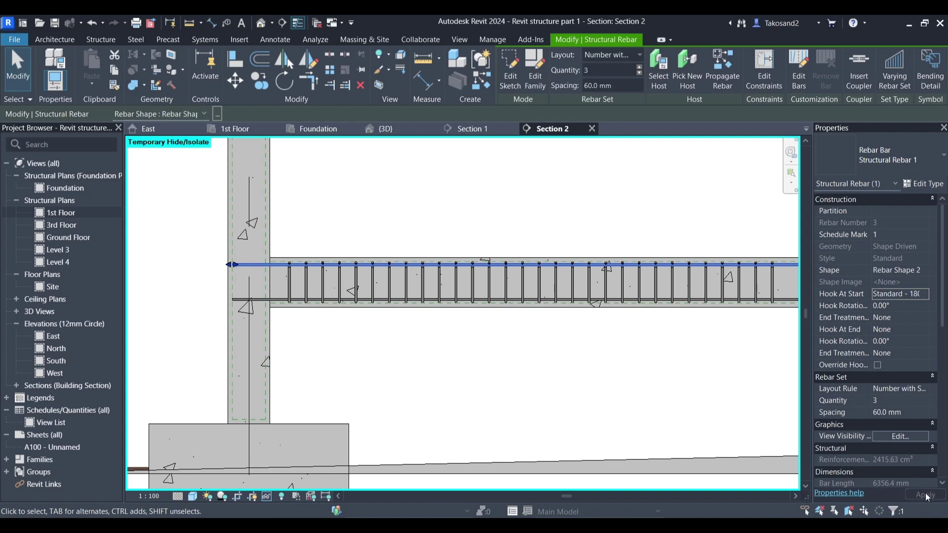
scroll(458, 296, "down", 5)
scroll(726, 295, "up", 8)
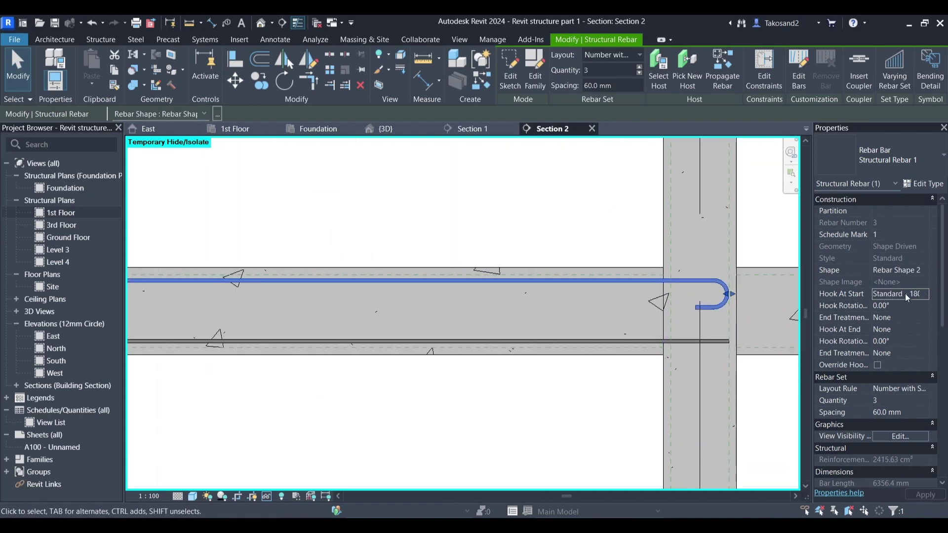
left_click(926, 297)
left_click(903, 343)
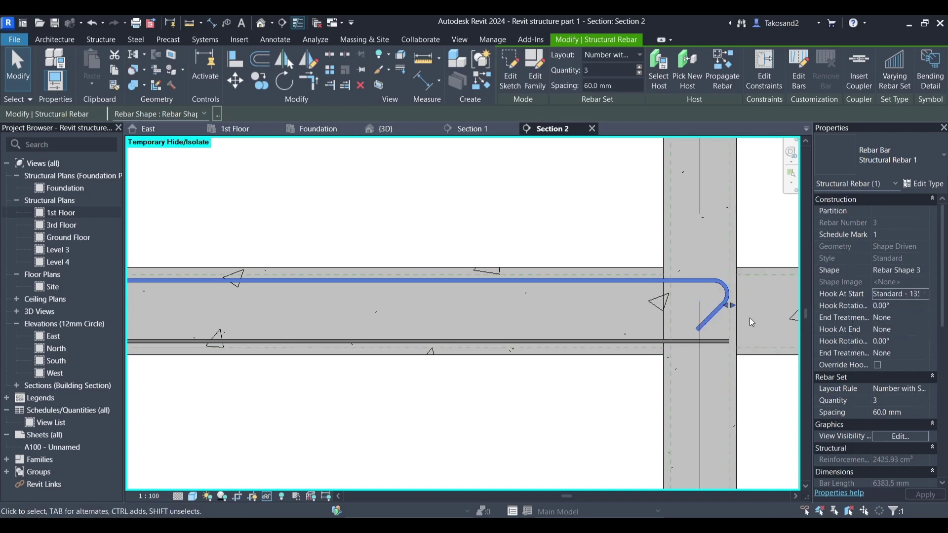
Step: Give the bottom longitudinal bar a 135° start hook rotated 180°
left_click(685, 340)
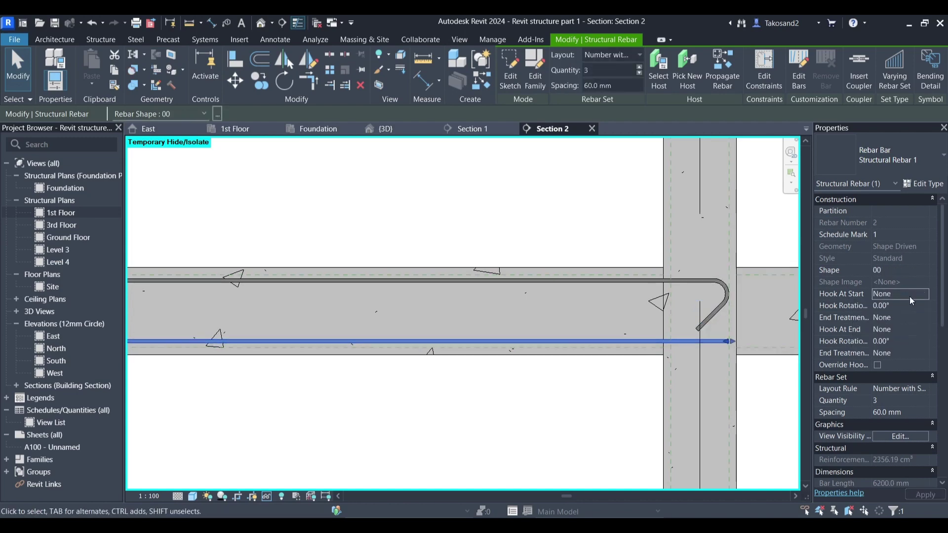
left_click(926, 295)
left_click(898, 345)
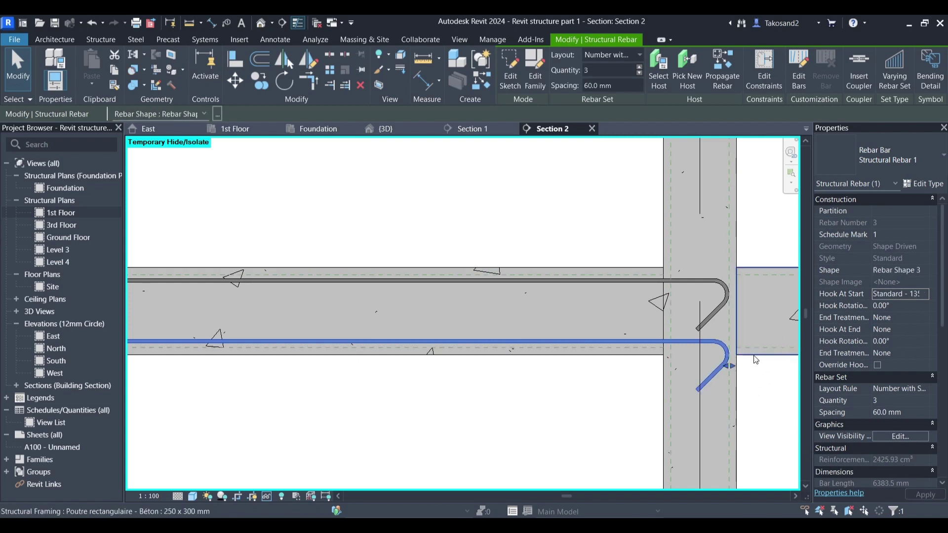
left_click(914, 307)
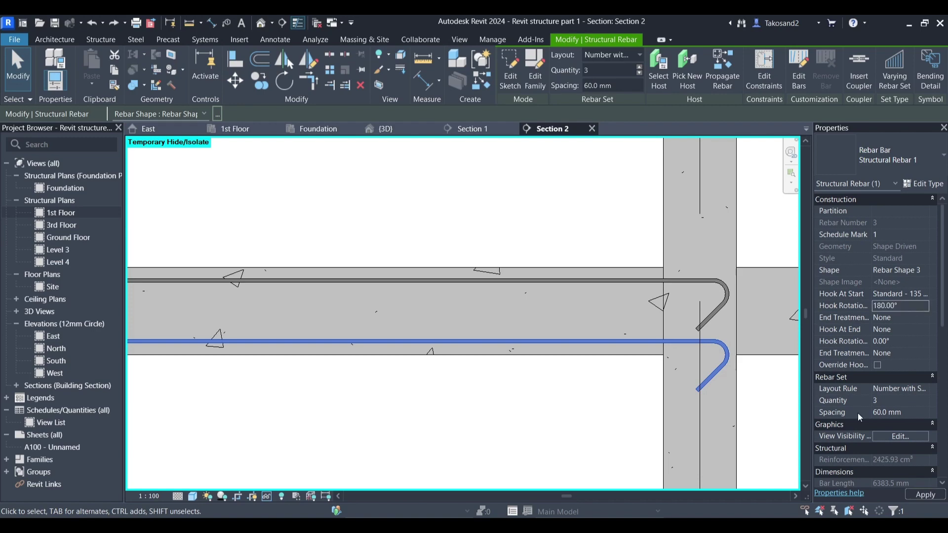
left_click(917, 493)
key("Escape")
Step: Set the top bar's Hook At End to Standard - 135 deg
scroll(727, 295, "down", 4)
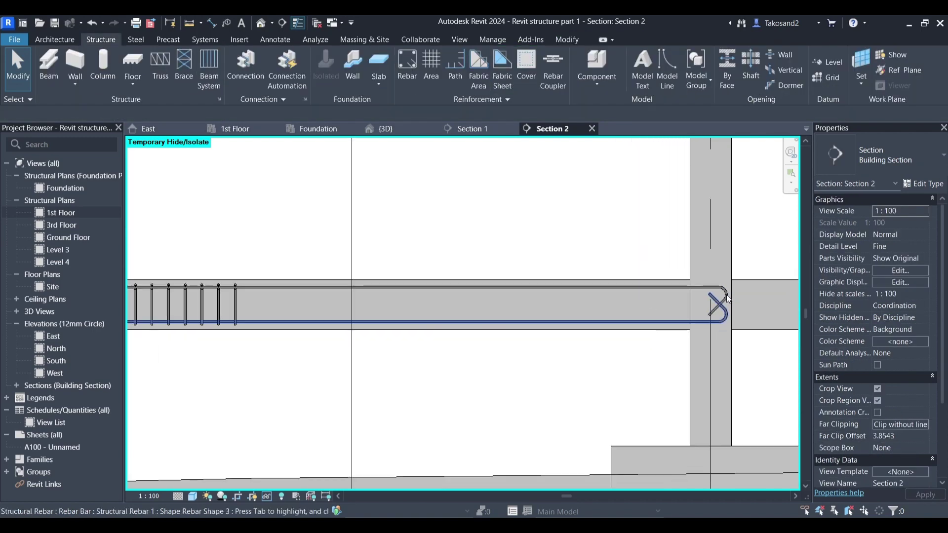
scroll(200, 301, "up", 5)
left_click(243, 236)
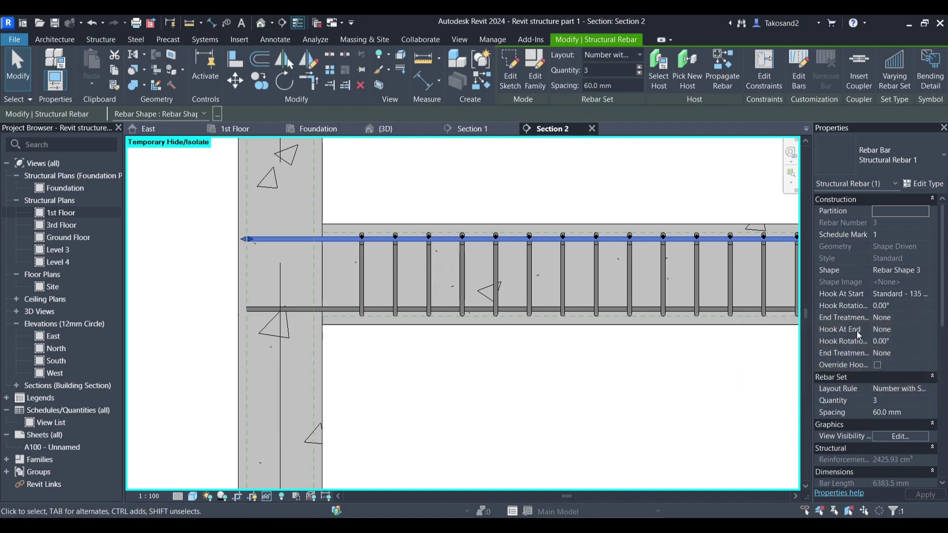
left_click(924, 329)
left_click(894, 364)
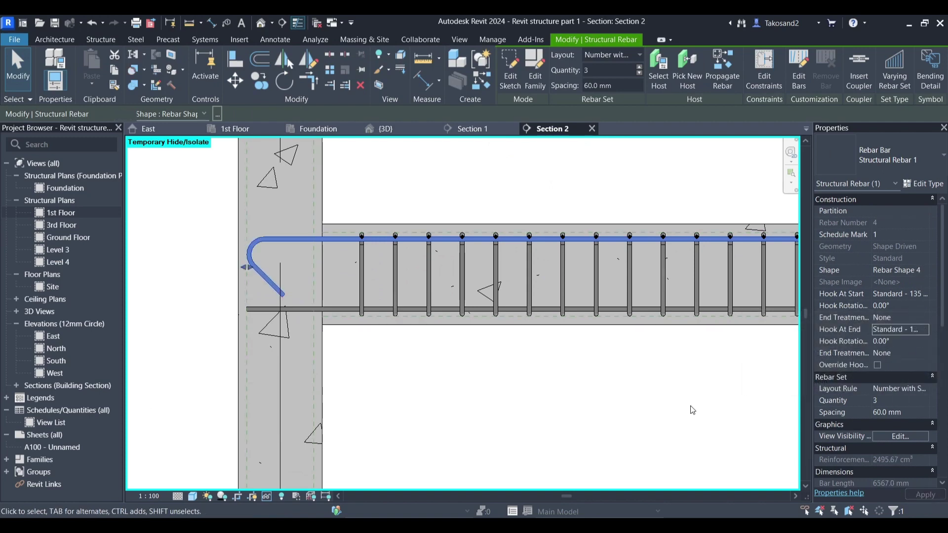
Step: Set the bottom bar's Hook At End to Standard - 135 deg. and edit its rotation
left_click(286, 309)
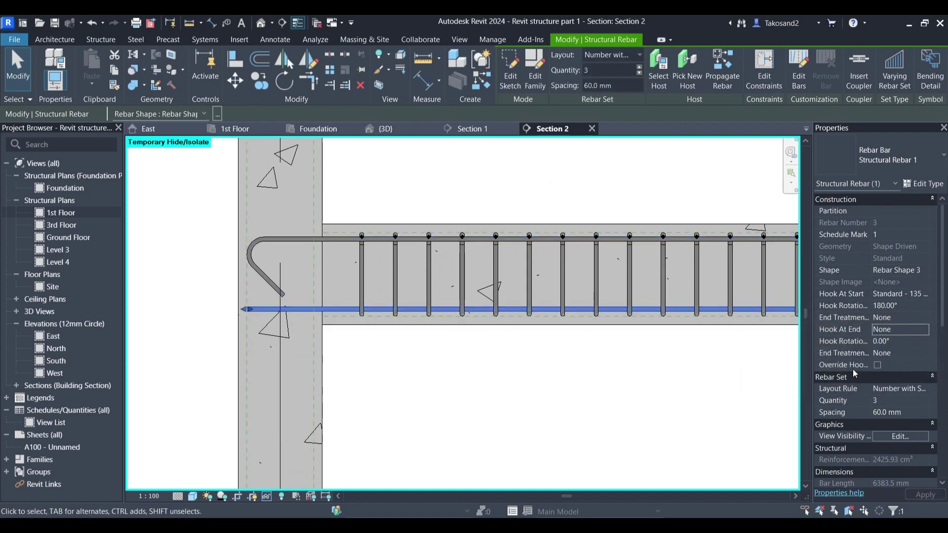
left_click(924, 329)
left_click(903, 371)
left_click(923, 332)
left_click(906, 380)
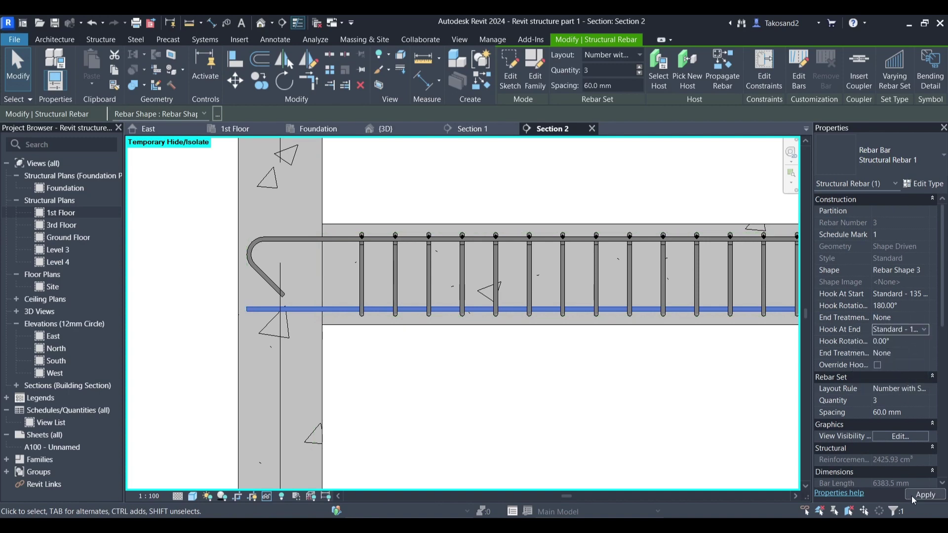
left_click(892, 340)
Step: Enter a 180° end hook rotation for the bottom bar
type("180")
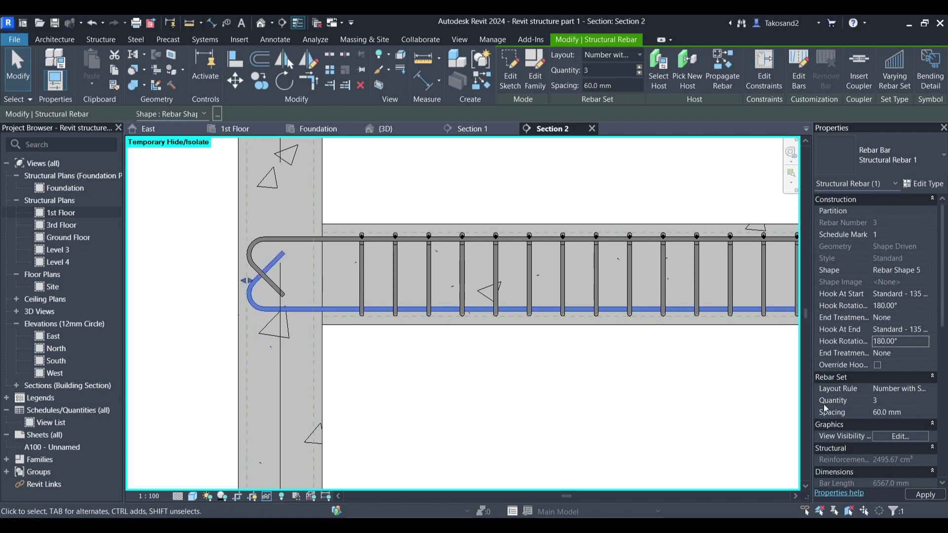
key("Escape")
scroll(336, 261, "down", 5)
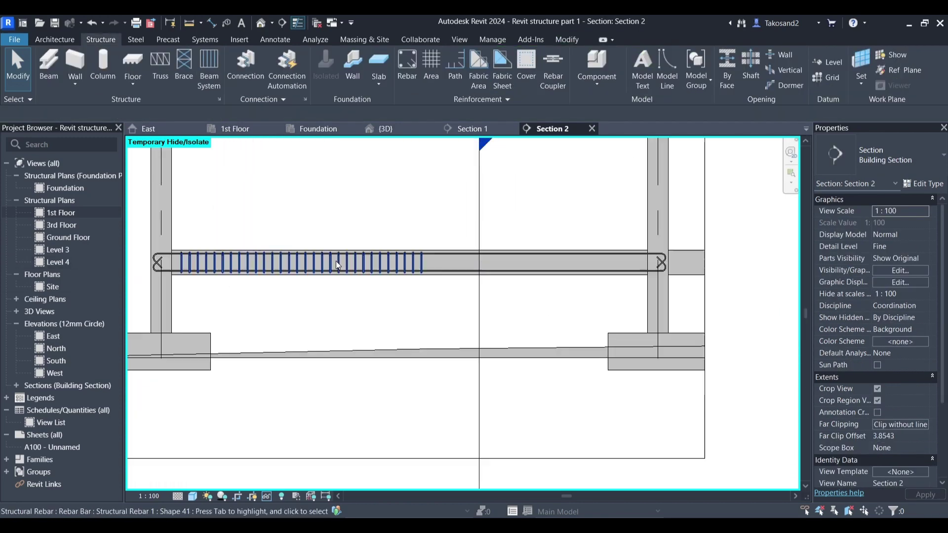
Step: Apply 150 mm spacing to the beam's stirrup set along the beam
left_click(337, 265)
scroll(896, 364, "down", 3)
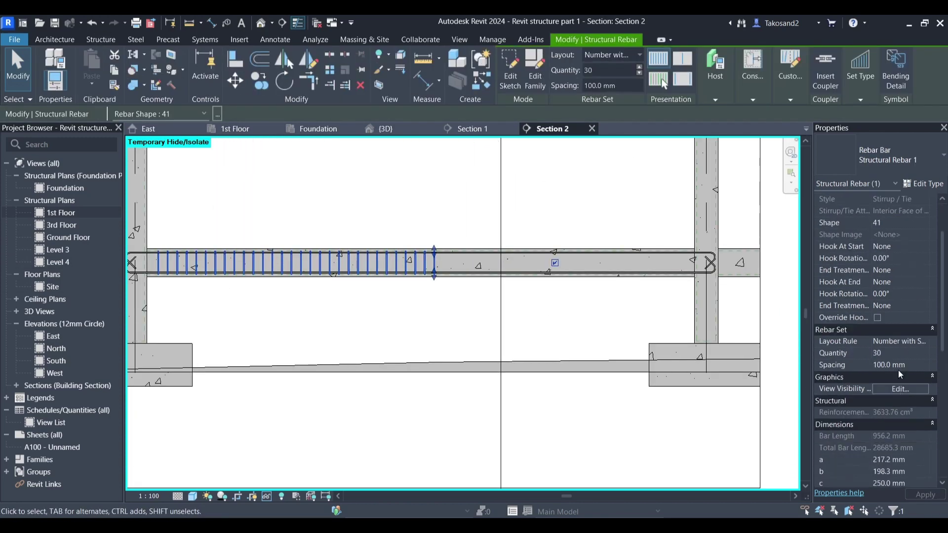
key("Return")
scroll(494, 316, "up", 3)
scroll(494, 316, "down", 3)
key("Escape")
scroll(641, 344, "up", 3)
Step: Set the stirrup set's Quantity to 38
left_click(641, 345)
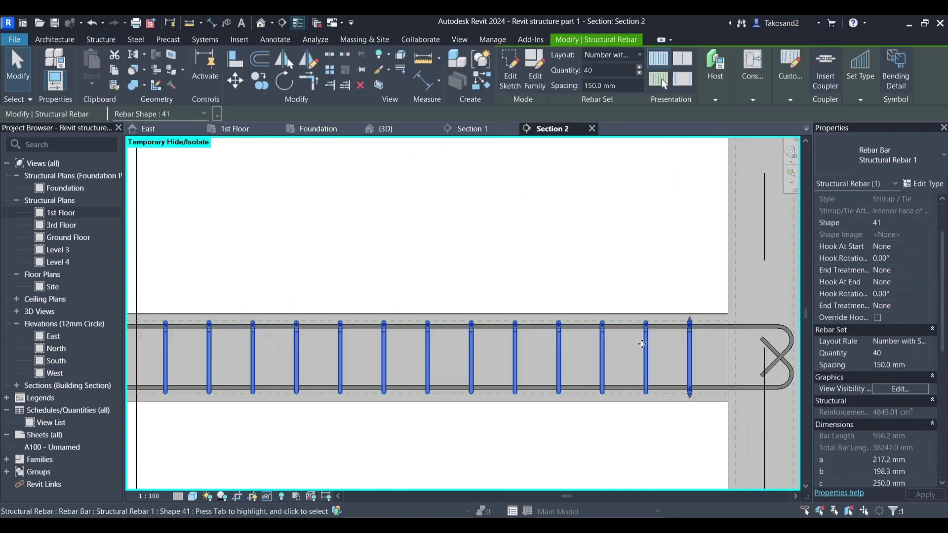
scroll(594, 307, "down", 4)
left_click(879, 356)
type("38")
key("Return")
scroll(496, 273, "up", 3)
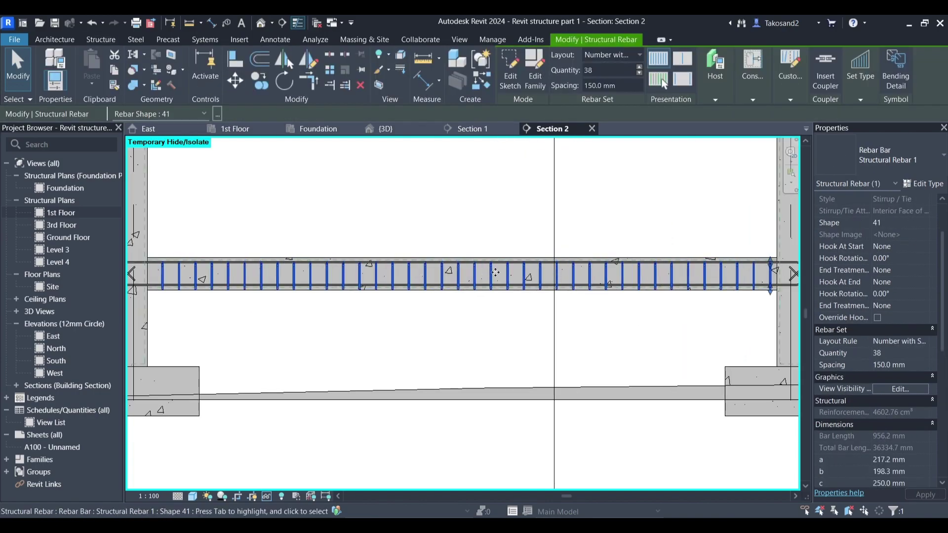
Step: Switch to the 3D view and orbit the model
left_click(387, 128)
middle_click_drag(469, 296, 566, 176, "shift")
scroll(544, 247, "up", 6)
left_click(178, 497)
Step: Switch to Fine detail and override the middle beam's graphics so it becomes nearly transparent
left_click(191, 485)
scroll(543, 296, "up", 1)
left_click(534, 300)
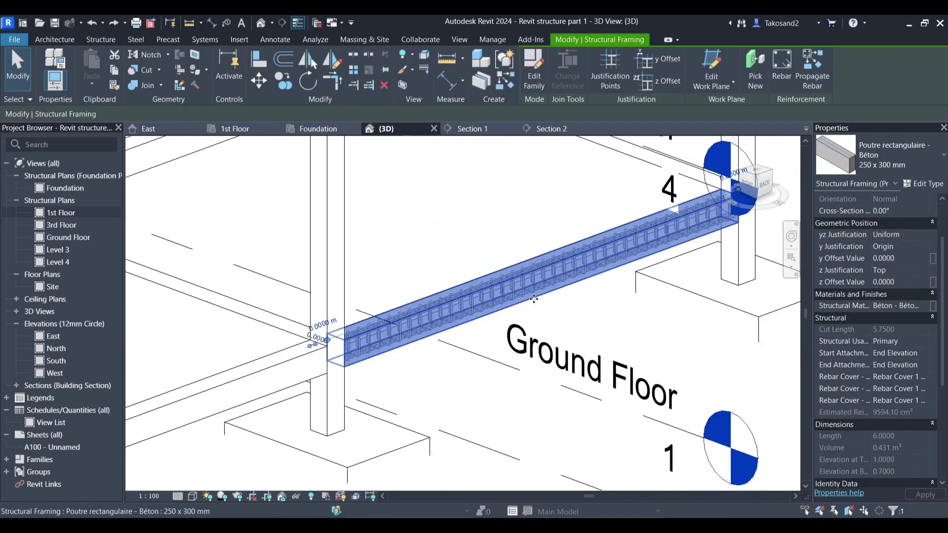
scroll(533, 299, "up", 3)
scroll(493, 321, "up", 2)
scroll(372, 428, "down", 5)
right_click(395, 314)
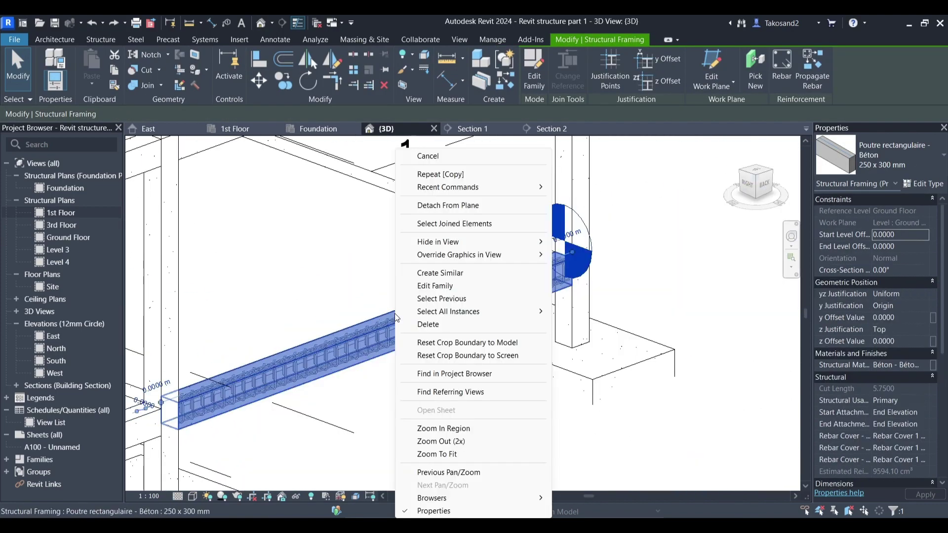
mouse_move(495, 256)
left_click(585, 256)
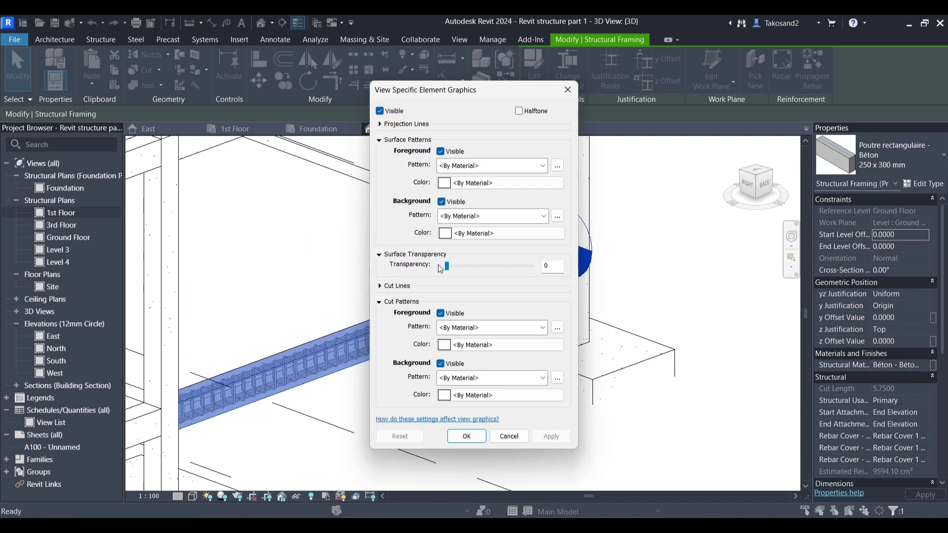
left_click_drag(522, 267, 523, 267)
left_click(550, 437)
left_click(468, 438)
left_click(470, 440)
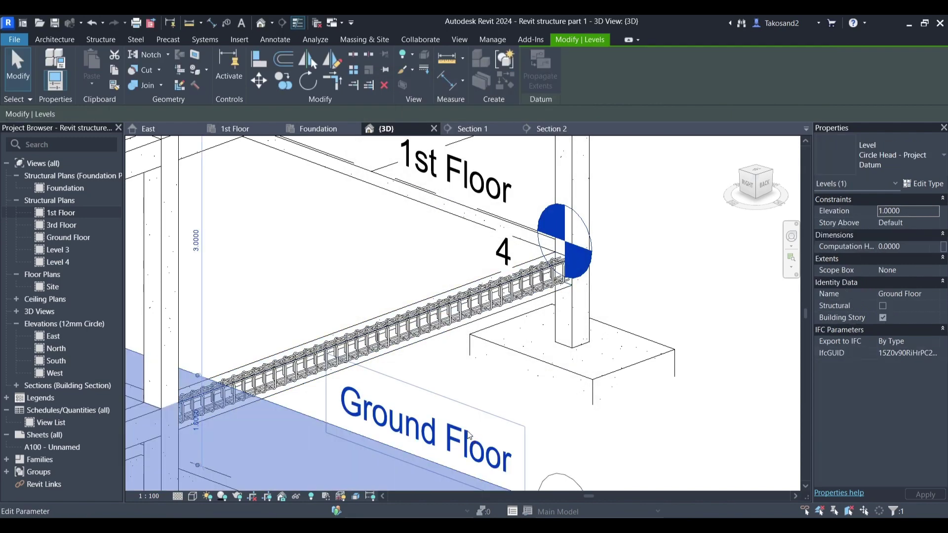
Step: Override the Structural Rebar category with a solid-fill green (0-128-0) foreground
left_click(384, 342)
scroll(390, 331, "up", 4)
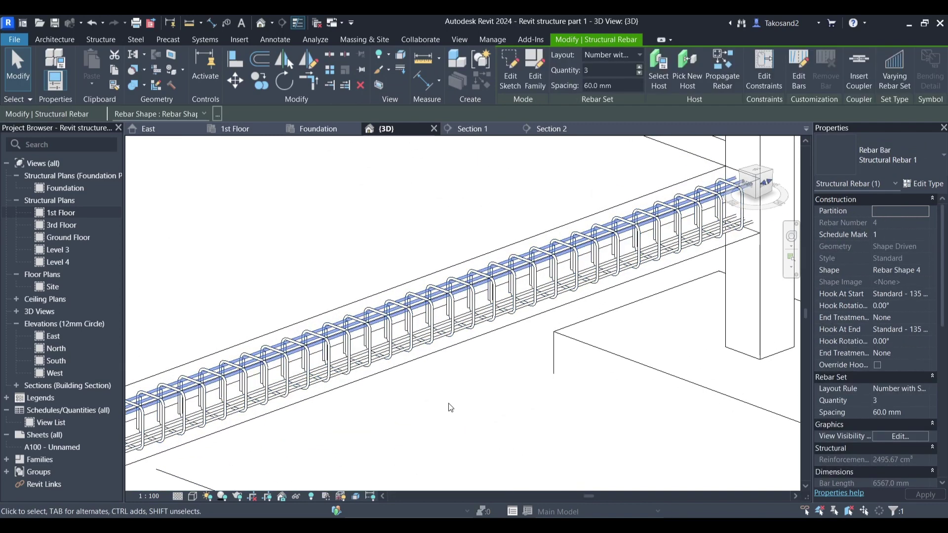
key("Escape")
left_click(393, 324)
right_click(393, 325)
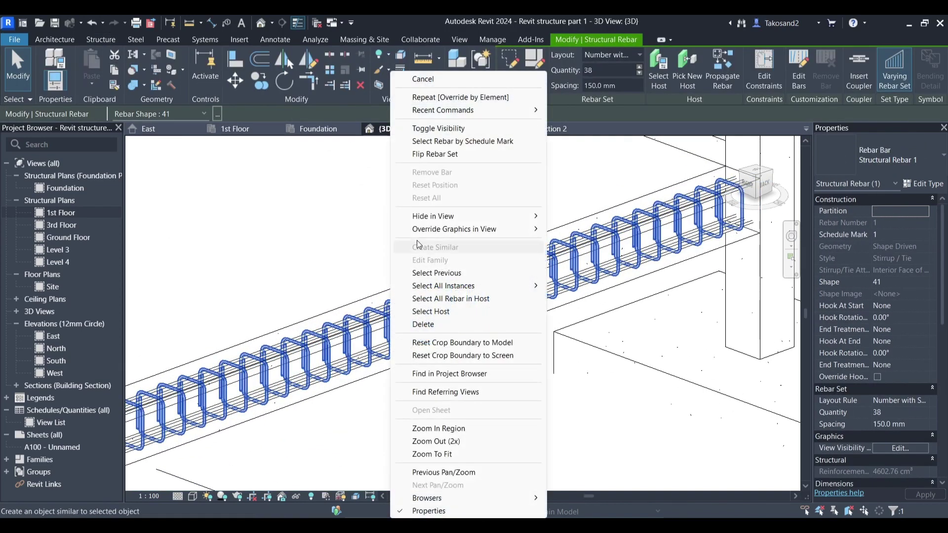
mouse_move(478, 231)
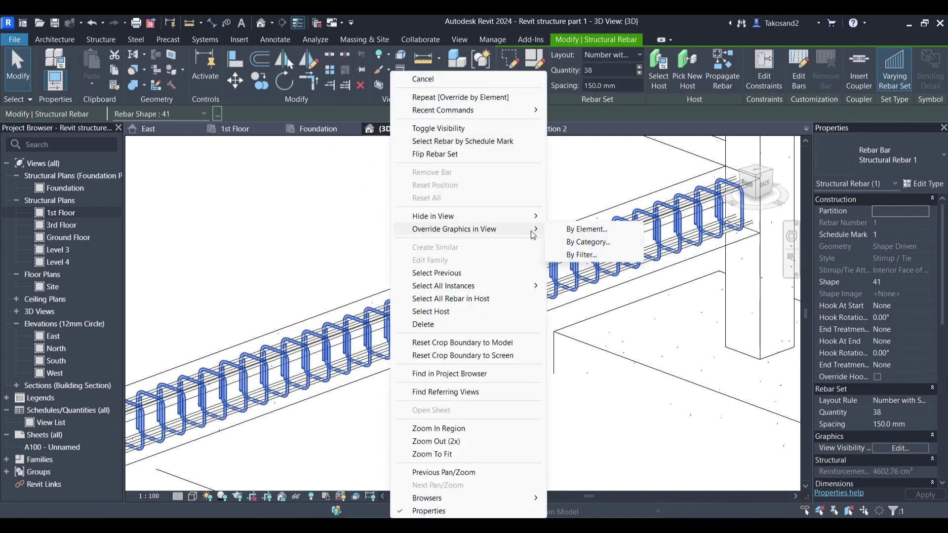
left_click(571, 243)
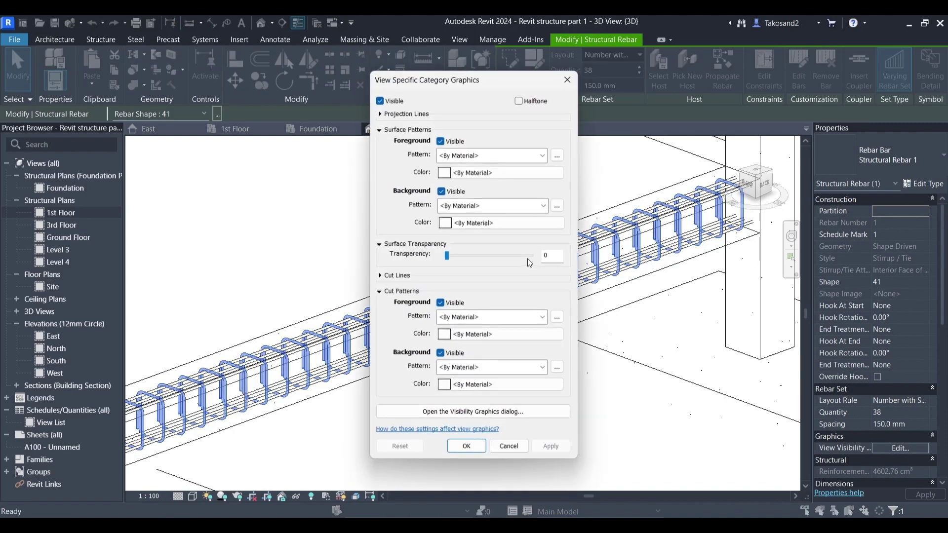
left_click(492, 156)
left_click(561, 185)
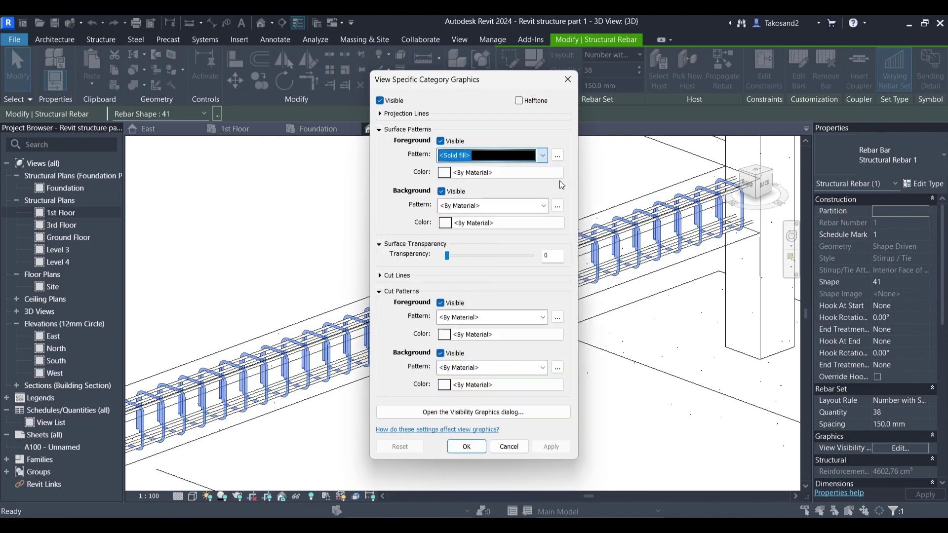
left_click(444, 173)
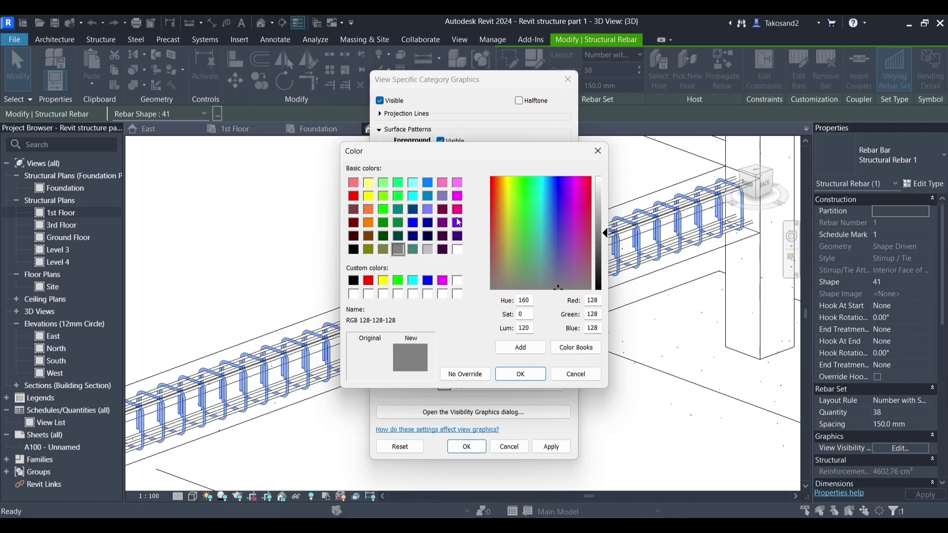
left_click(383, 224)
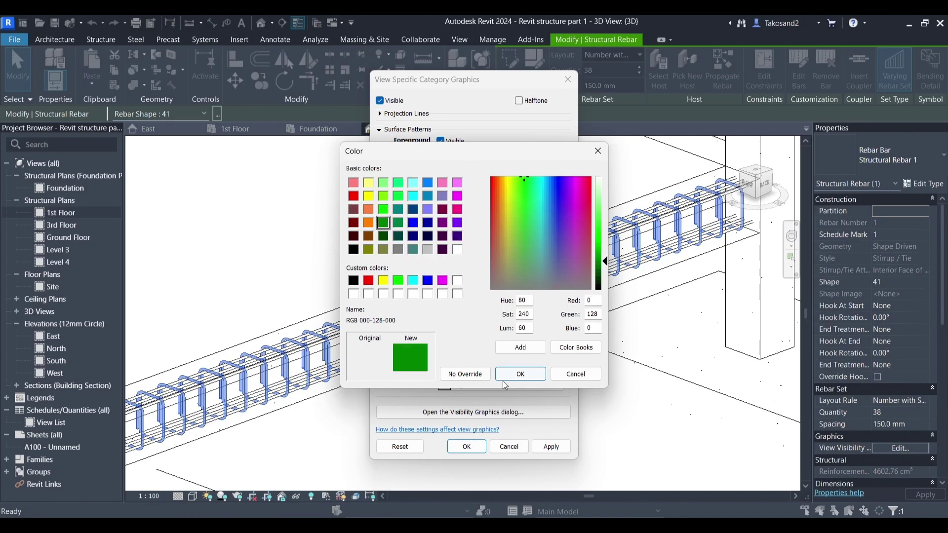
left_click(536, 379)
left_click(540, 450)
left_click(474, 446)
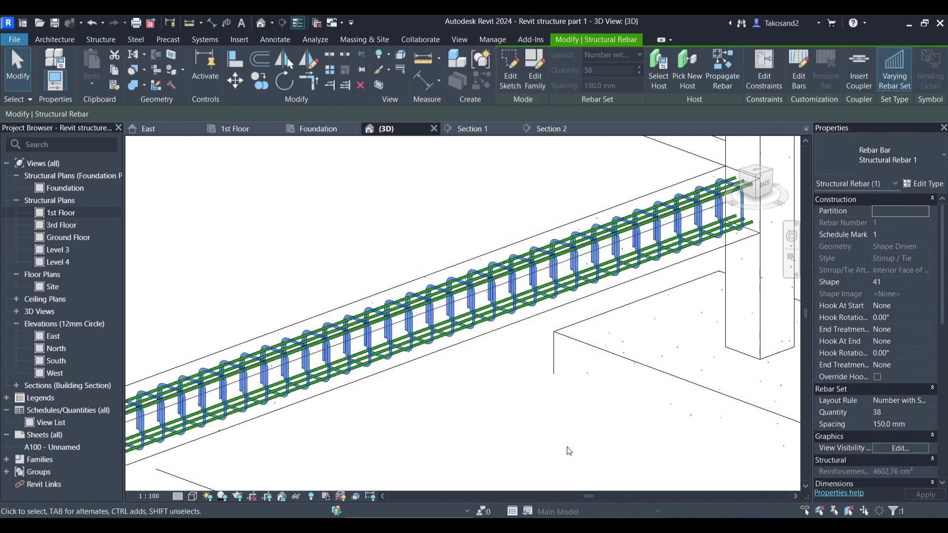
left_click(569, 451)
Step: Orbit above the rebar cage to check the beam's top longitudinal bars
scroll(522, 298, "down", 5)
scroll(571, 451, "up", 8)
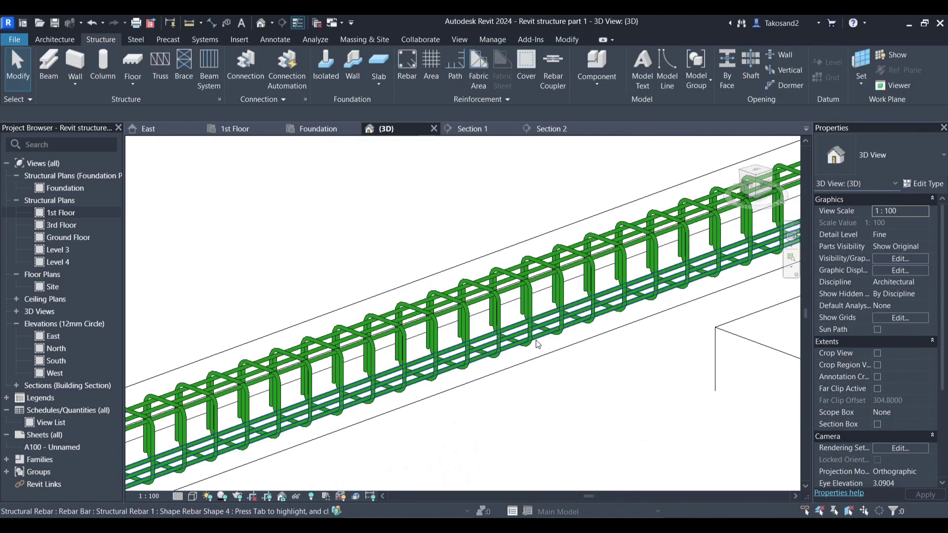
middle_click_drag(538, 346, 451, 311, "shift")
left_click(451, 312)
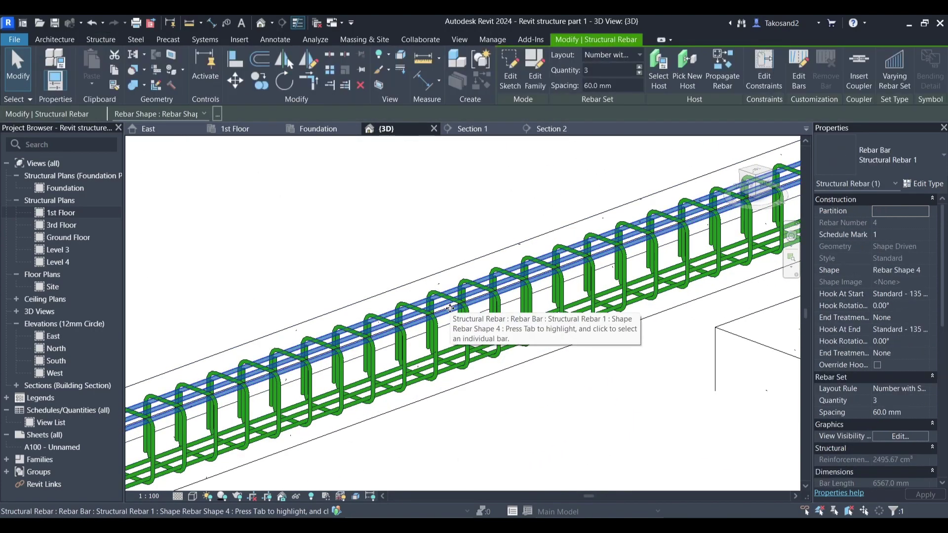
left_click(446, 250)
scroll(447, 250, "down", 6)
Step: Open Section 2 and select the column
scroll(589, 305, "down", 4)
left_click(552, 129)
scroll(376, 288, "up", 5)
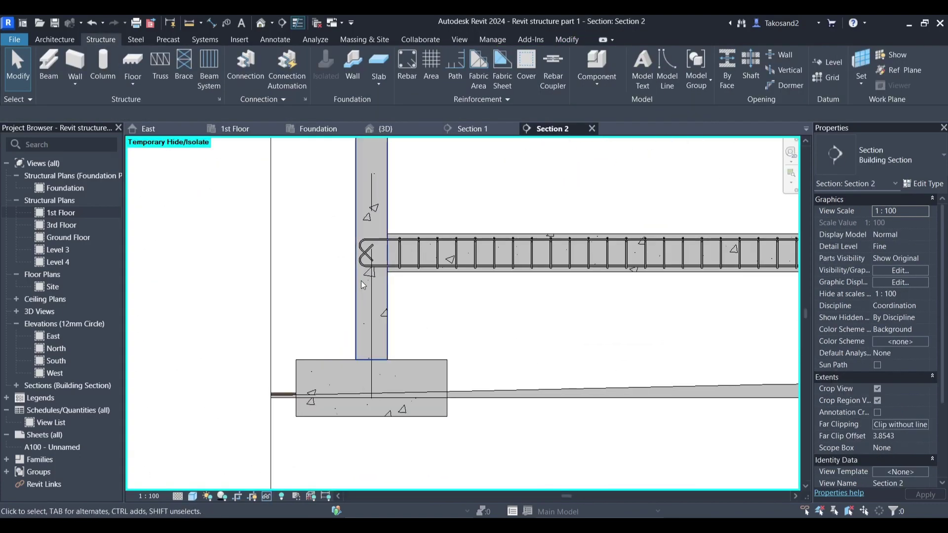
left_click(357, 284)
scroll(353, 289, "down", 2)
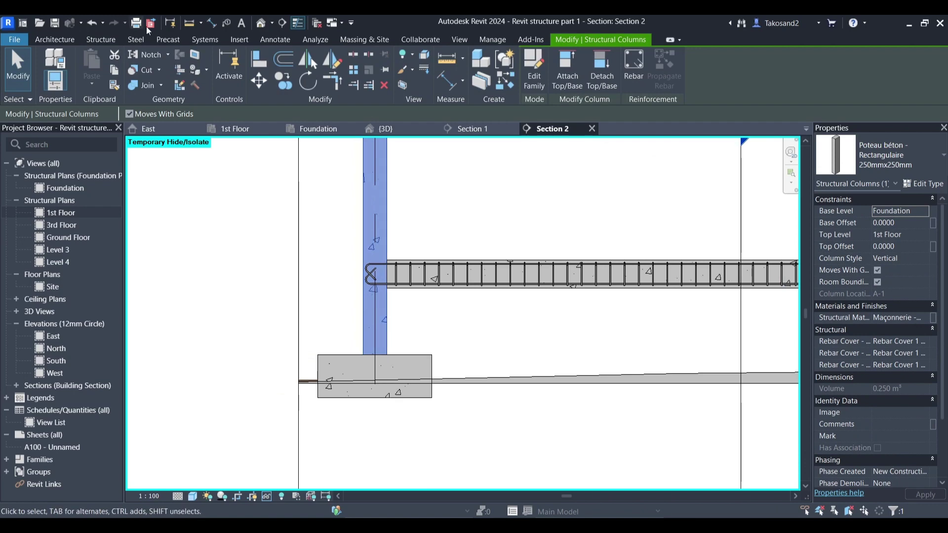
Step: Place shape 00 rebar parallel to the work plane in the column, 2 bars at 100 mm spacing
left_click(102, 39)
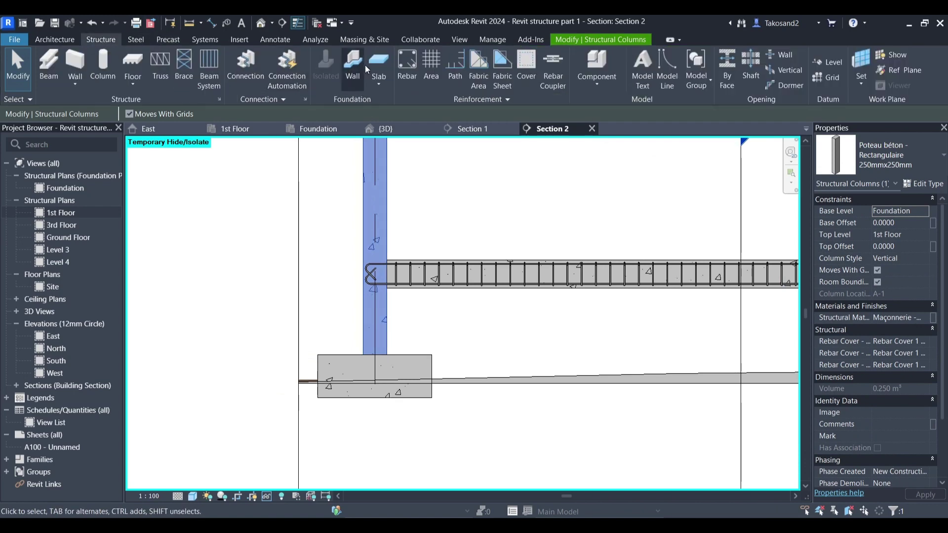
left_click(406, 62)
mouse_move(619, 67)
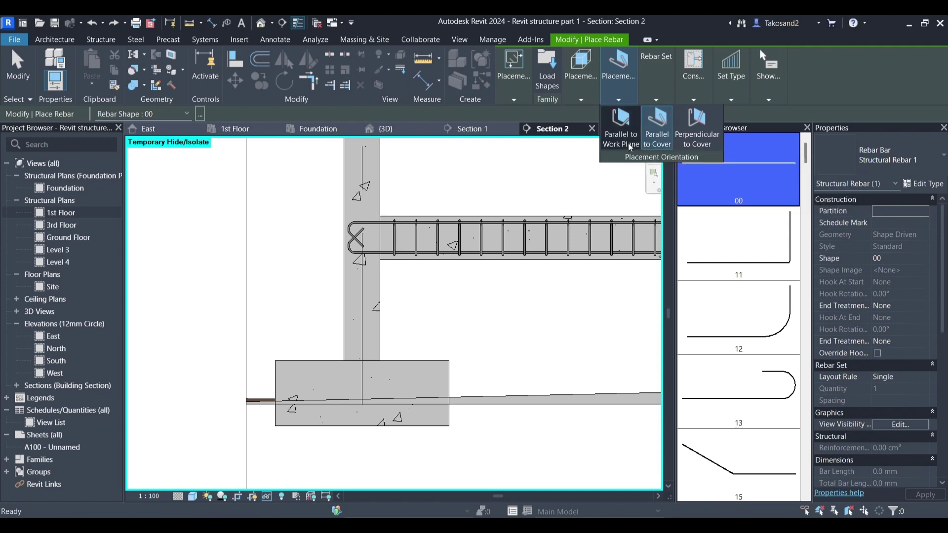
left_click(621, 128)
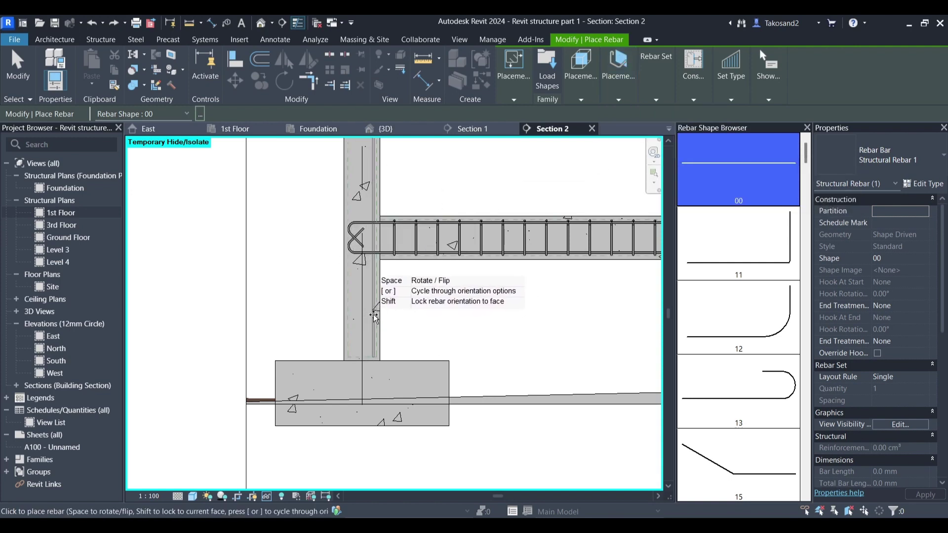
scroll(374, 318, "up", 2)
scroll(373, 318, "up", 1)
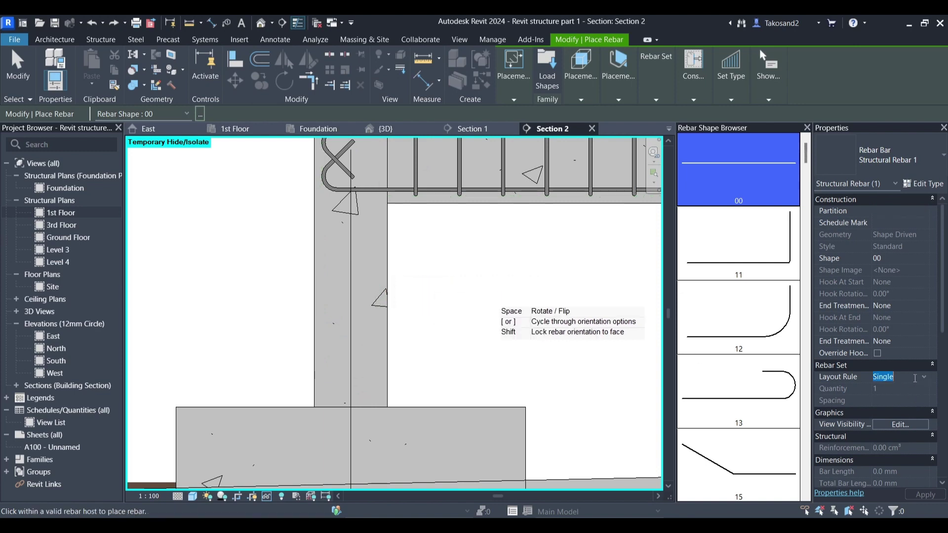
left_click(924, 378)
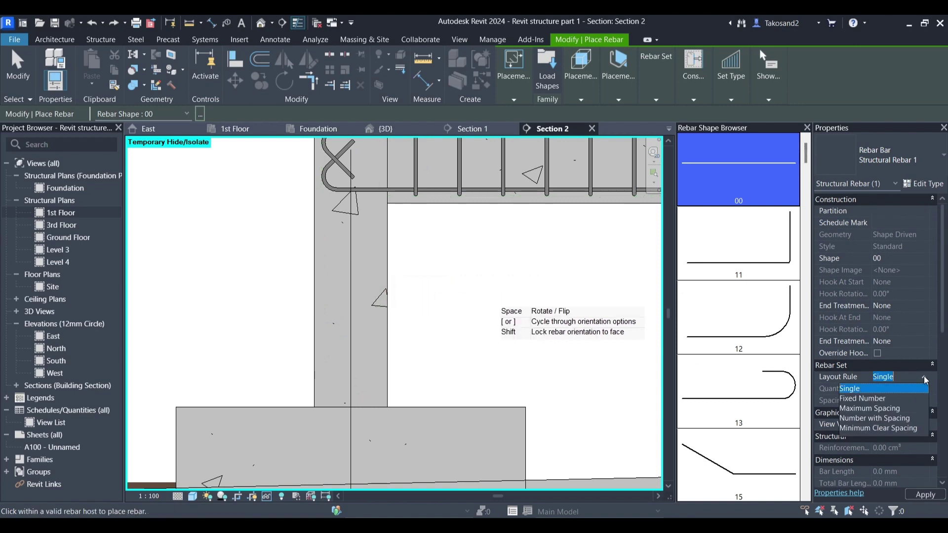
left_click(872, 419)
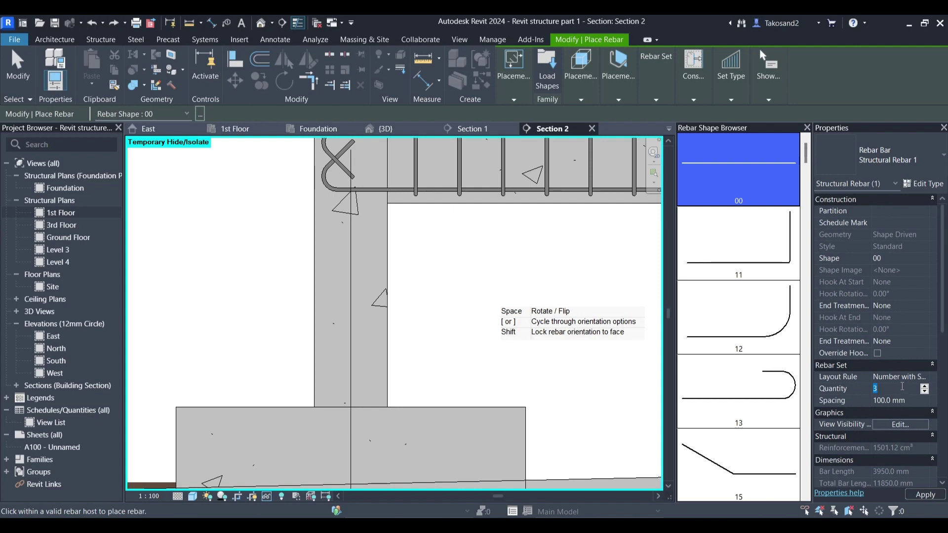
type("2")
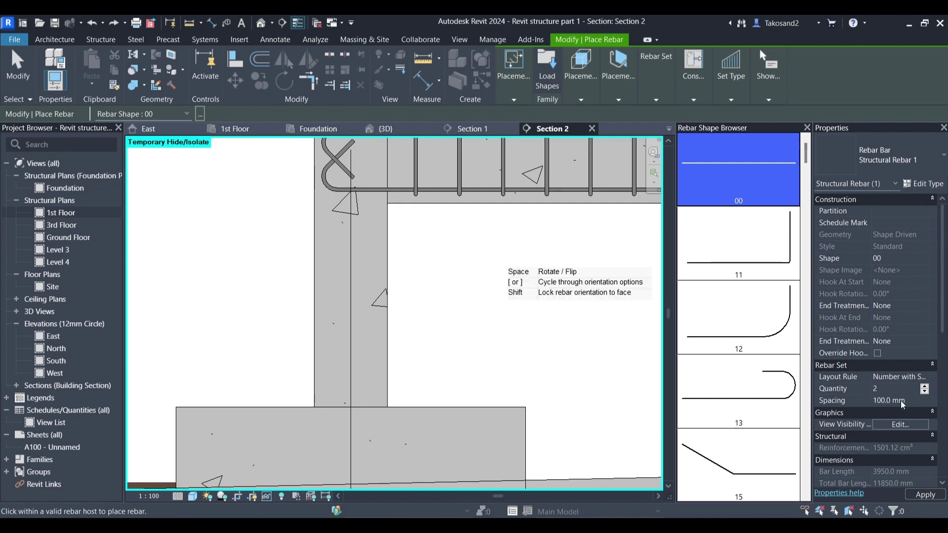
key("Return")
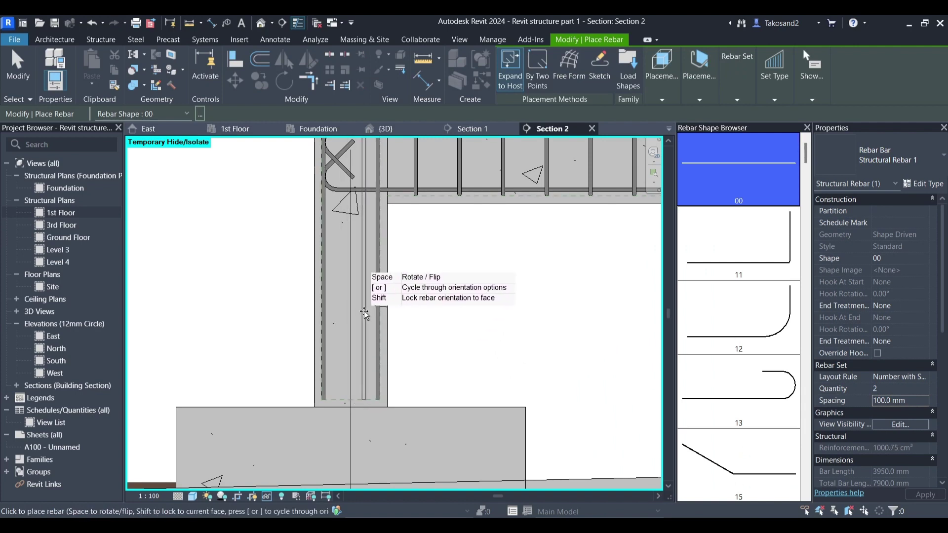
key("Escape")
scroll(360, 307, "down", 3)
Step: Review Section 1, then return to Section 2
scroll(358, 292, "down", 2)
scroll(429, 200, "down", 2)
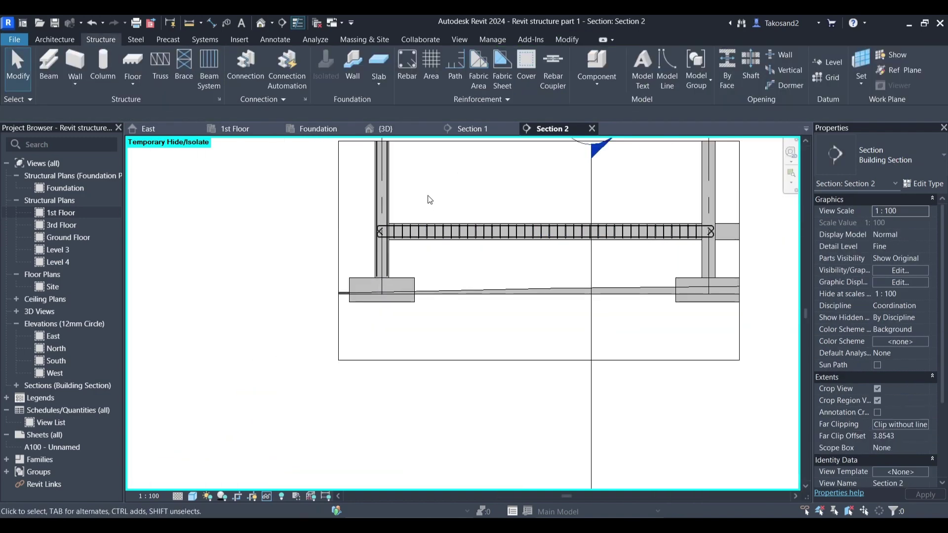
left_click(469, 128)
scroll(464, 341, "down", 4)
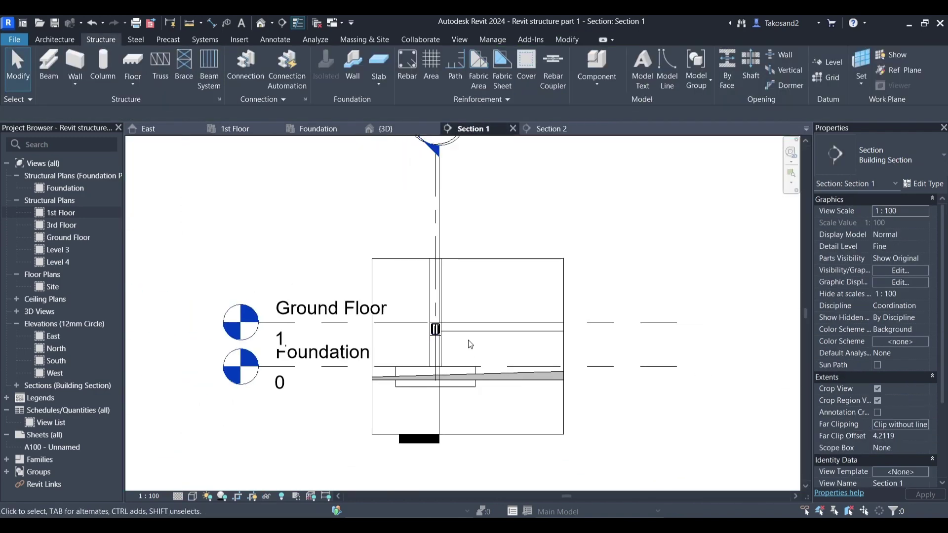
scroll(466, 321, "up", 3)
scroll(485, 227, "up", 2)
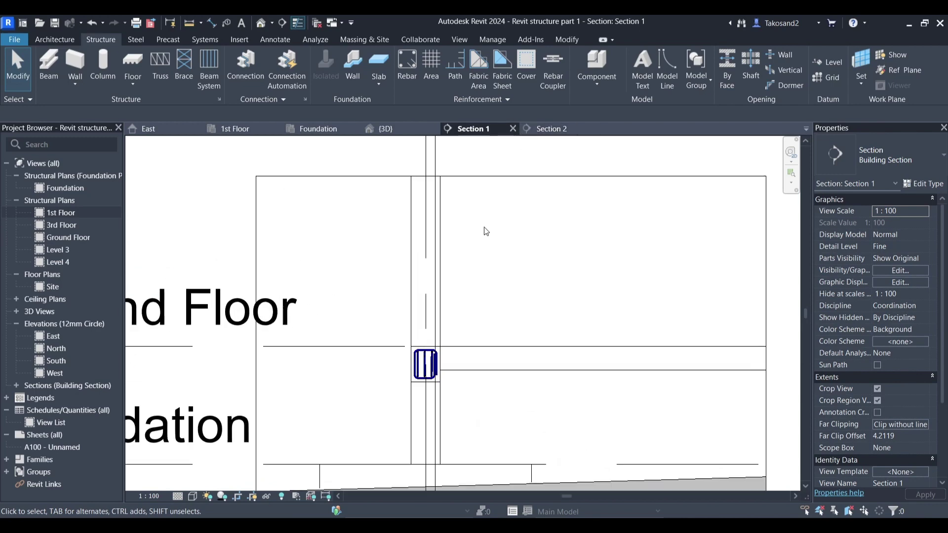
left_click(547, 129)
scroll(406, 311, "down", 3)
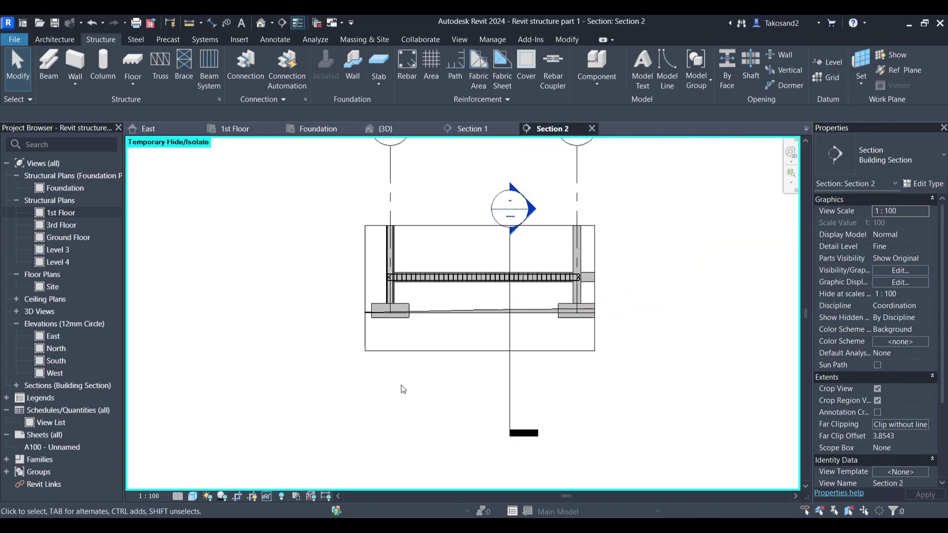
Step: In the 3D view, set the column's surface transparency override to 79
left_click(378, 128)
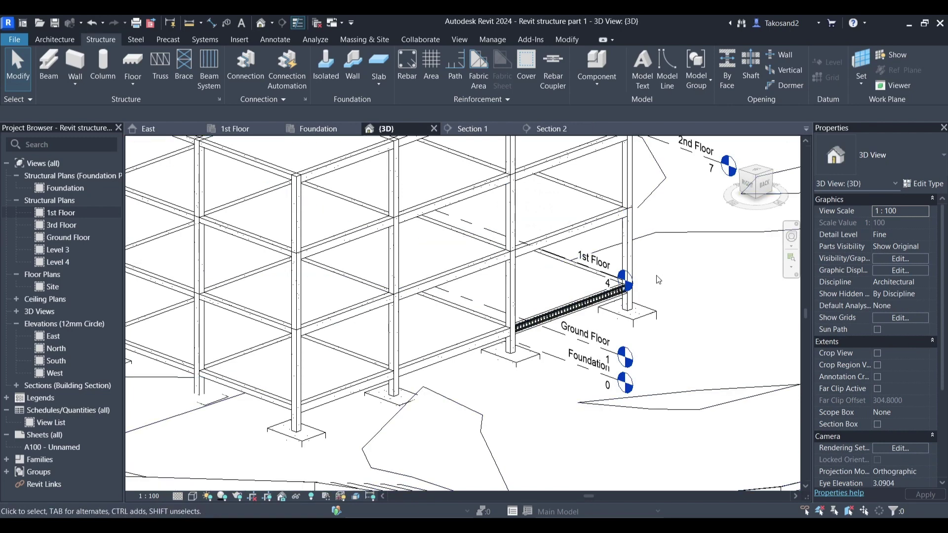
scroll(635, 245, "up", 3)
left_click(579, 253)
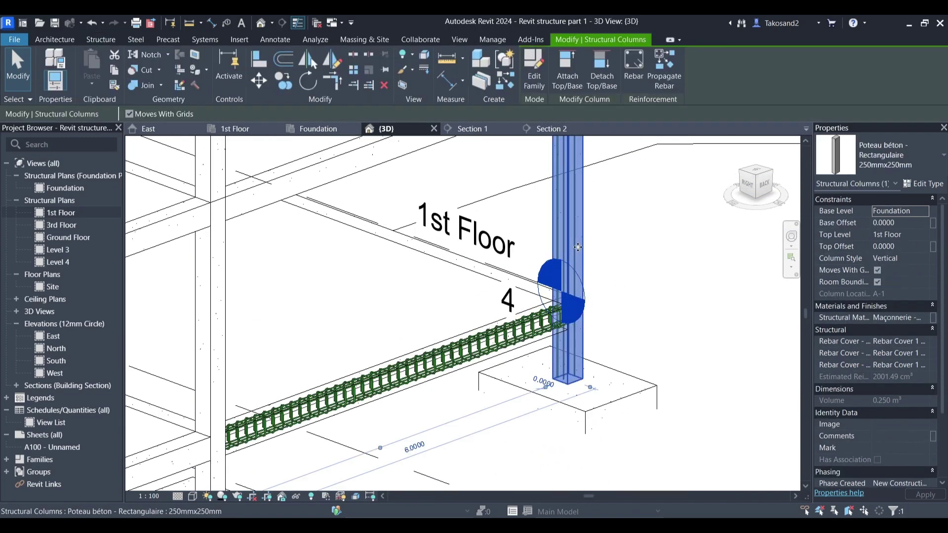
scroll(581, 255, "down", 2)
right_click(581, 256)
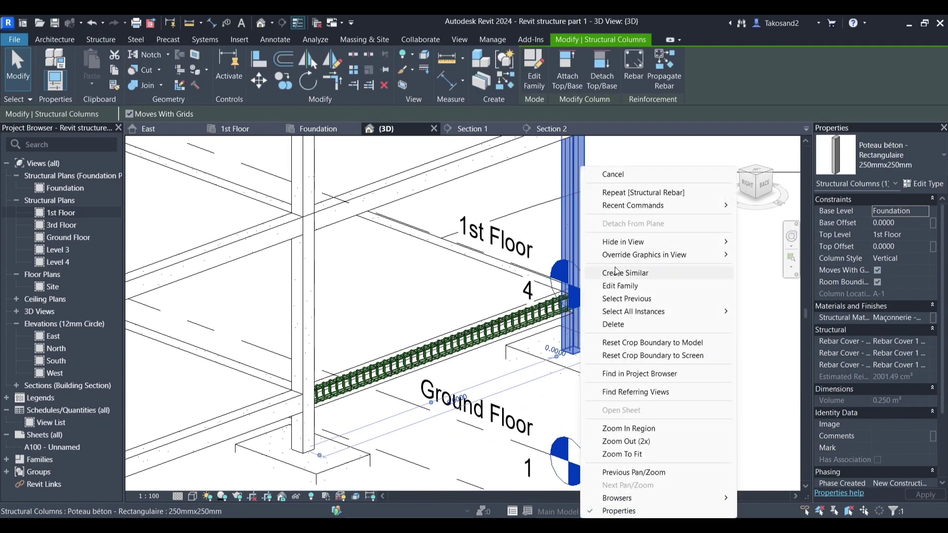
mouse_move(637, 259)
left_click(770, 255)
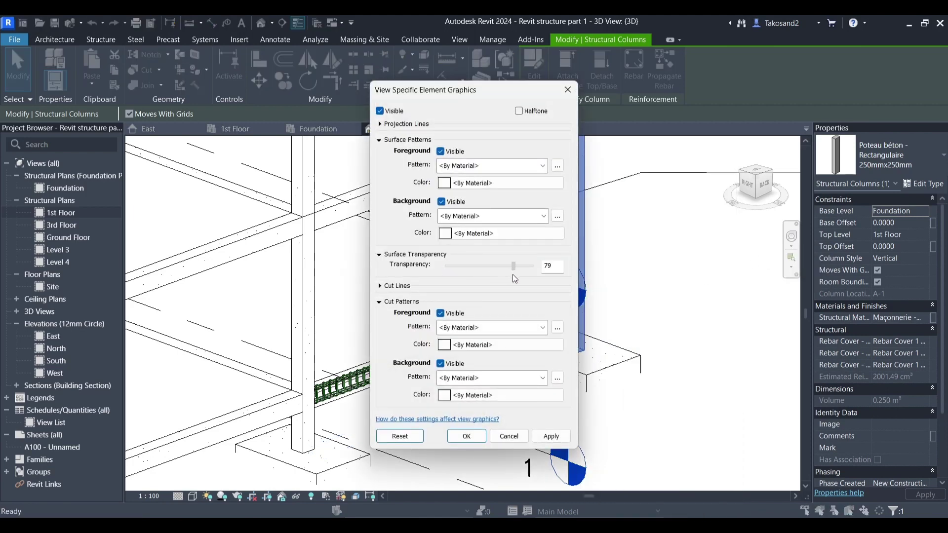
left_click(467, 436)
left_click(634, 270)
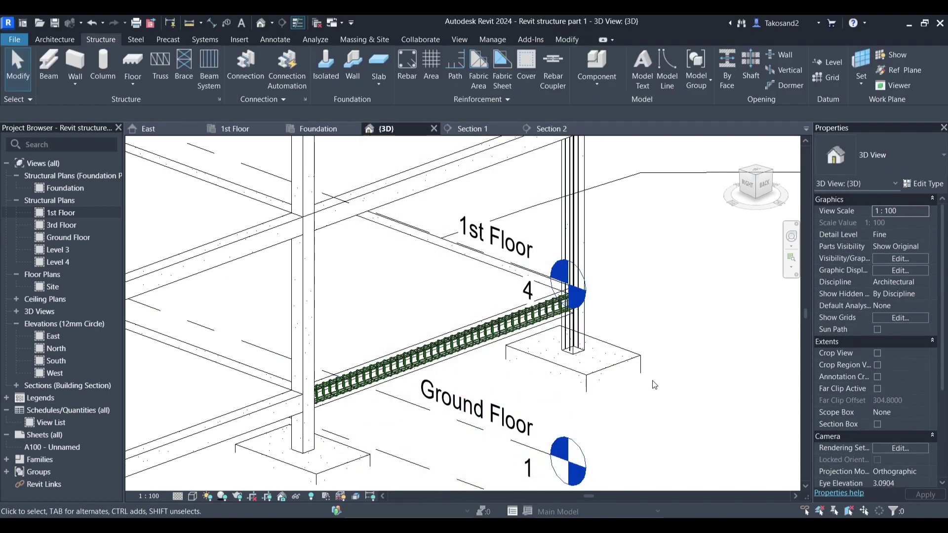
Step: Orbit with the ViewCube to see the frame from the back and an upper corner
scroll(633, 271, "down", 2)
left_click(776, 181)
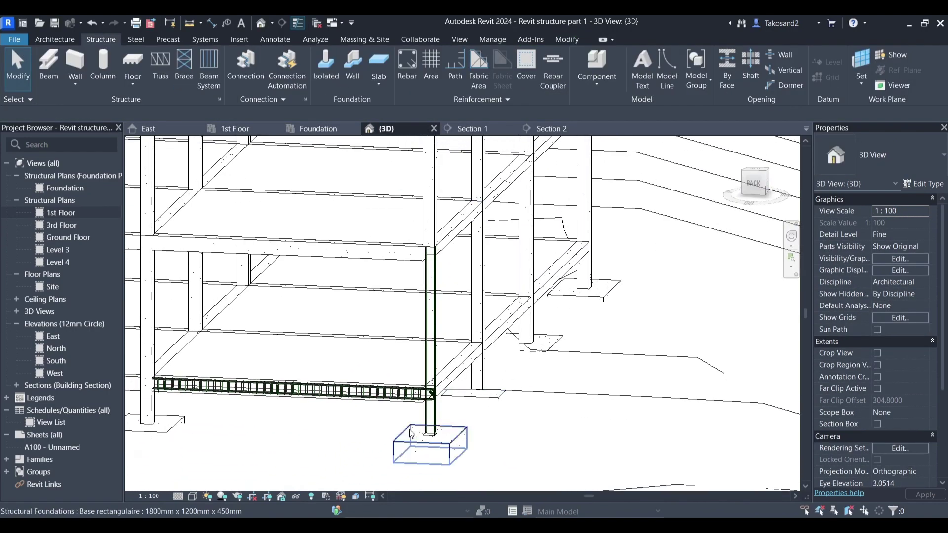
scroll(434, 447, "up", 5)
scroll(523, 409, "down", 5)
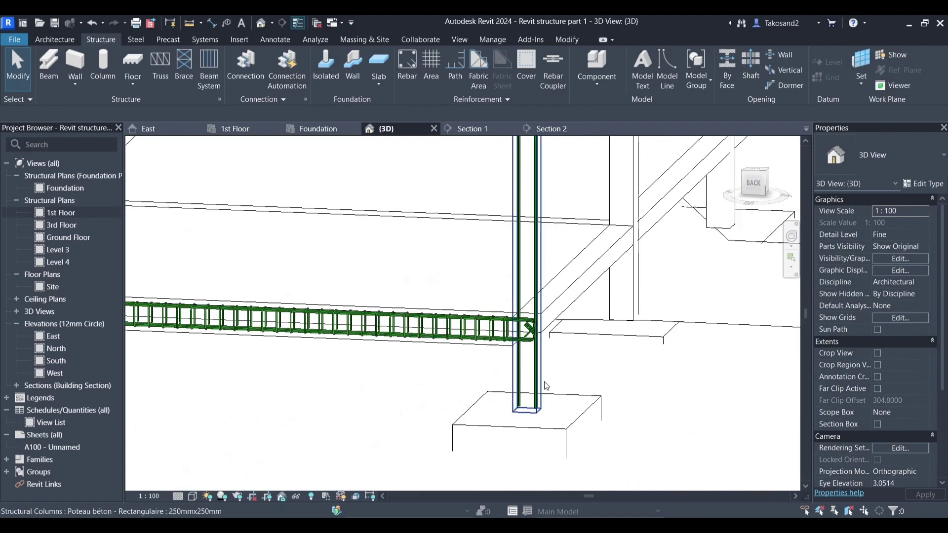
left_click(767, 179)
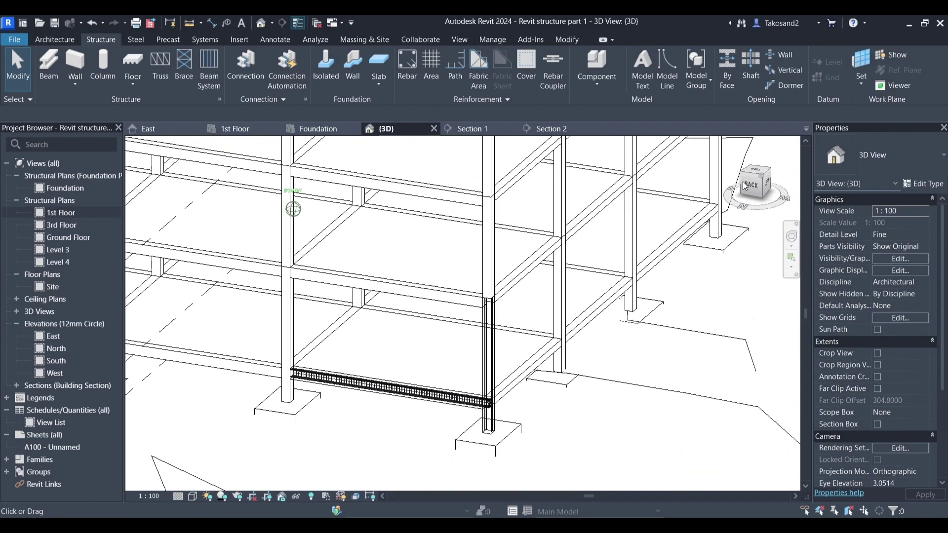
scroll(483, 328, "up", 3)
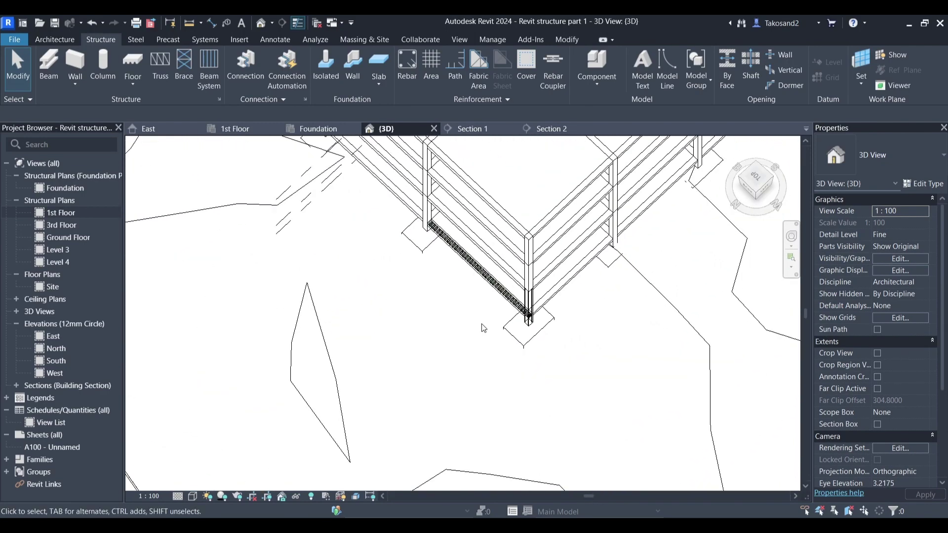
Step: In Section 2, drag the first column bar's bottom end down to the footing bottom
left_click(552, 128)
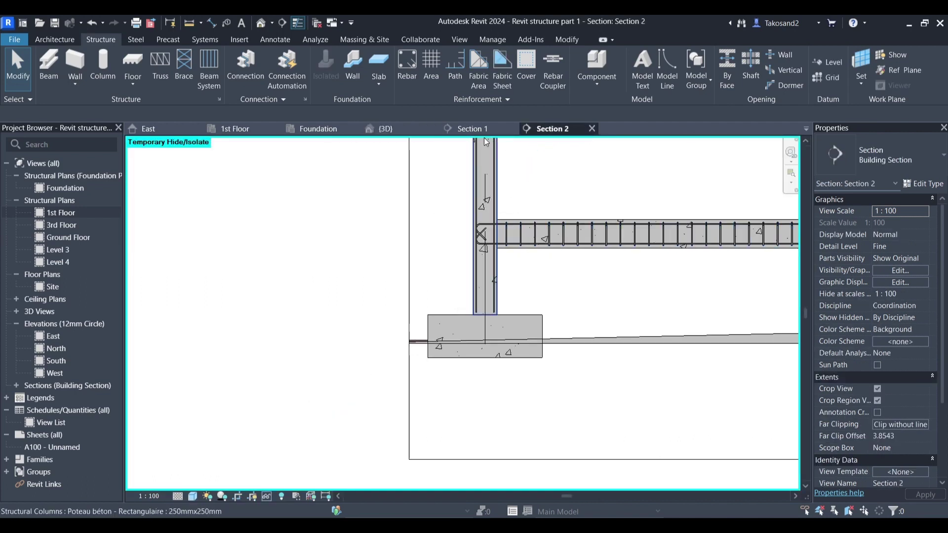
scroll(491, 279, "up", 4)
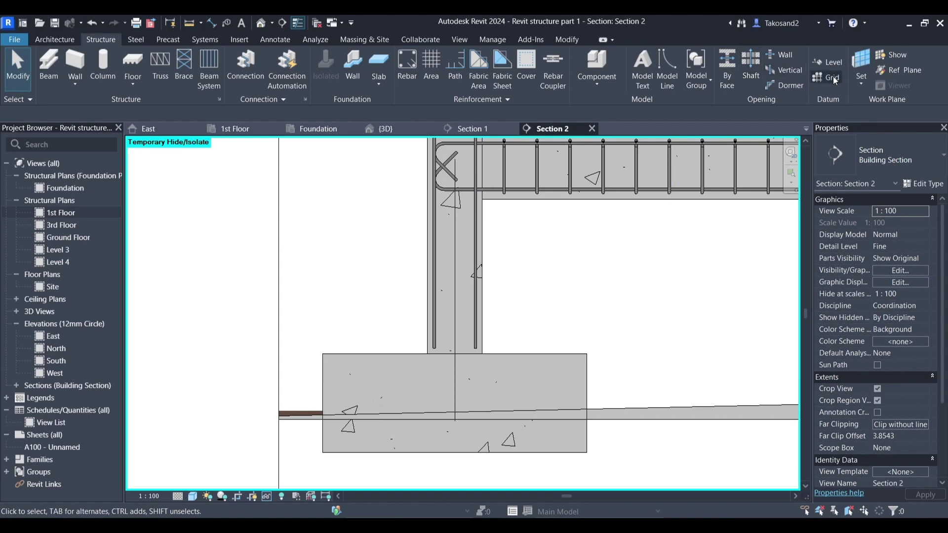
left_click(480, 276)
key("Escape")
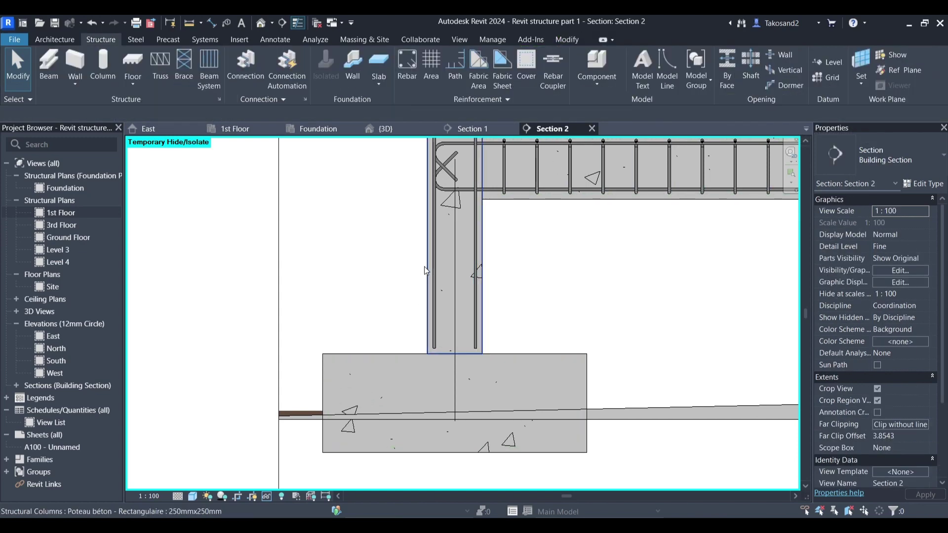
scroll(428, 348, "up", 3)
left_click(437, 334)
scroll(437, 334, "down", 1)
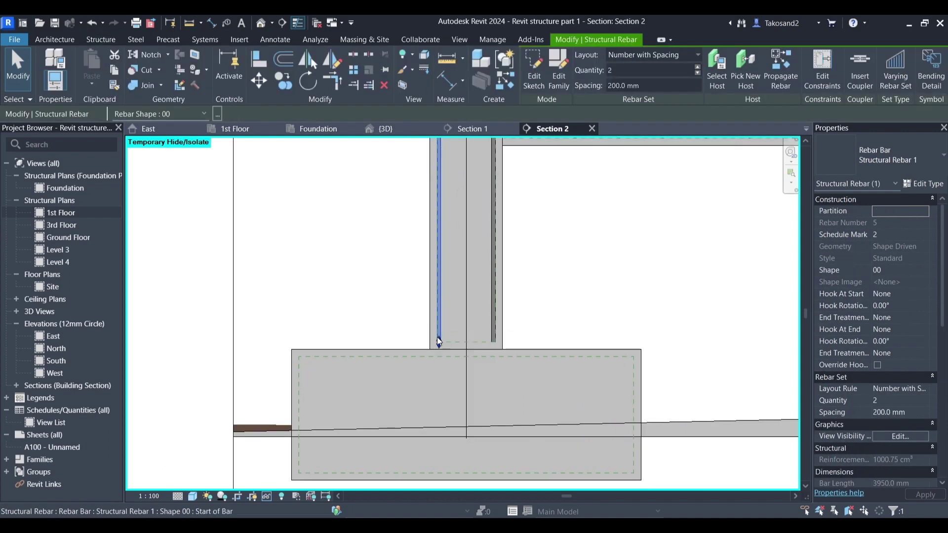
left_click_drag(438, 342, 437, 379)
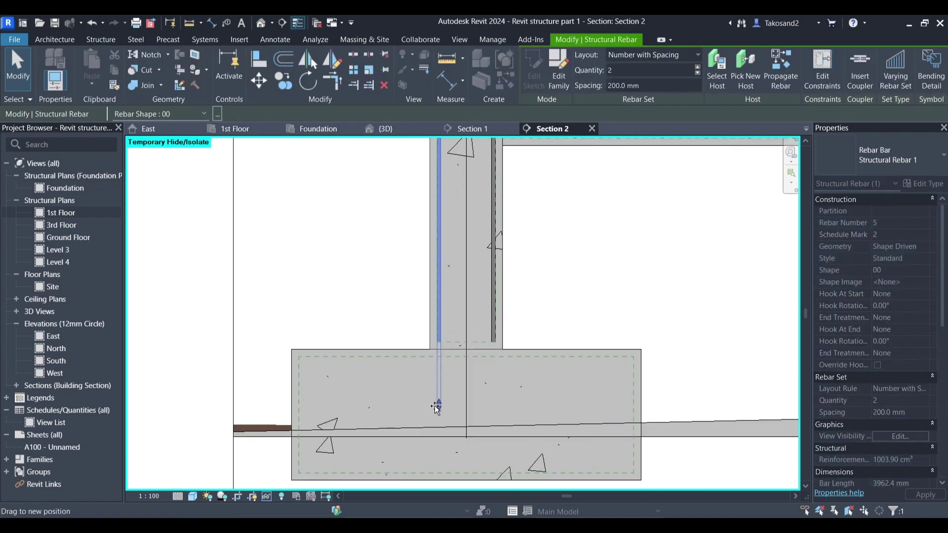
left_click_drag(434, 436, 433, 441)
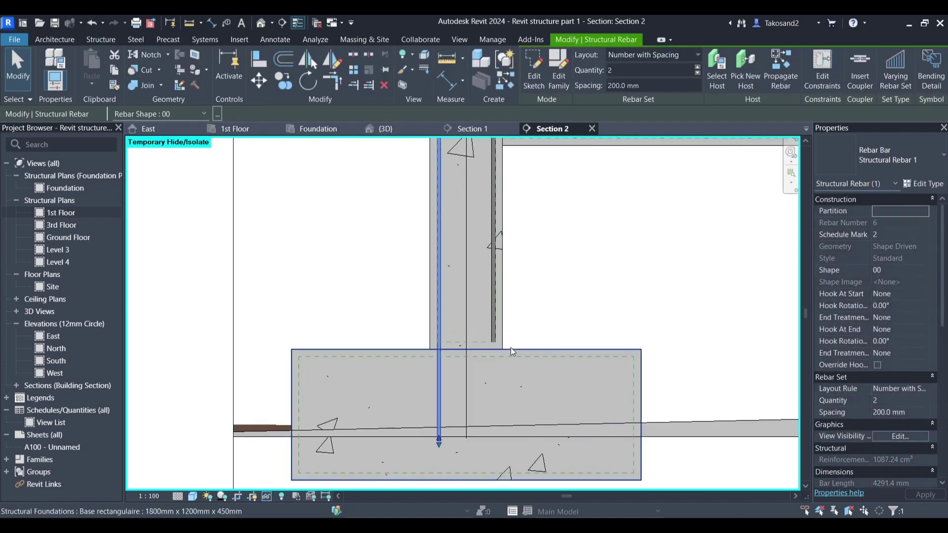
Step: Extend the second column bar down into the footing the same way
left_click(492, 335)
scroll(509, 264, "down", 2)
scroll(482, 430, "up", 2)
left_click_drag(508, 259, 508, 370)
scroll(480, 382, "up", 4)
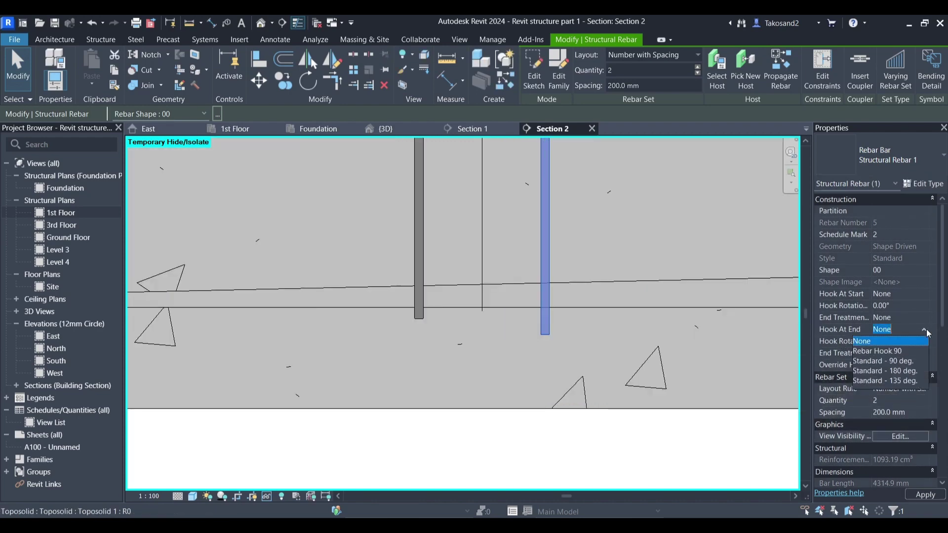
Step: Try a Standard 180° hook at the bar's start, then undo it
left_click(899, 375)
left_click(916, 496)
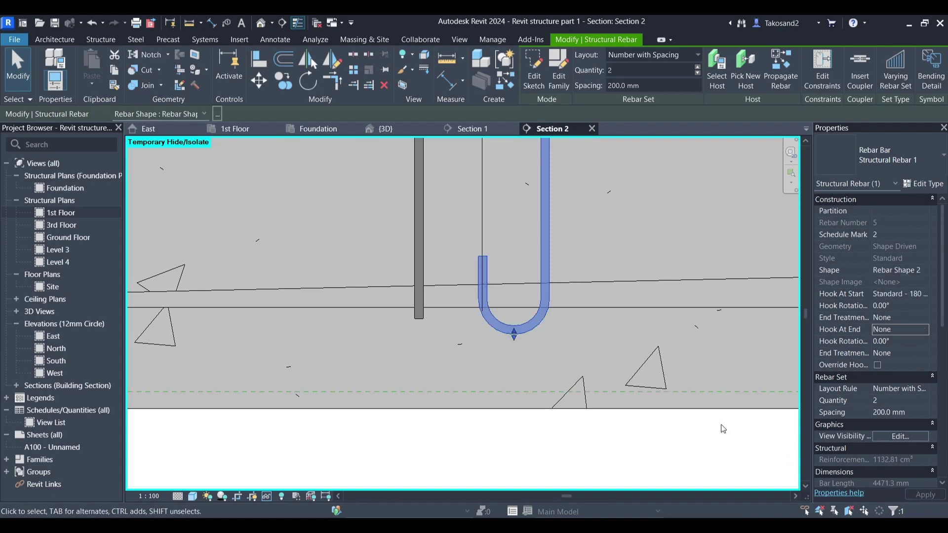
scroll(497, 326, "down", 3)
left_click(496, 326)
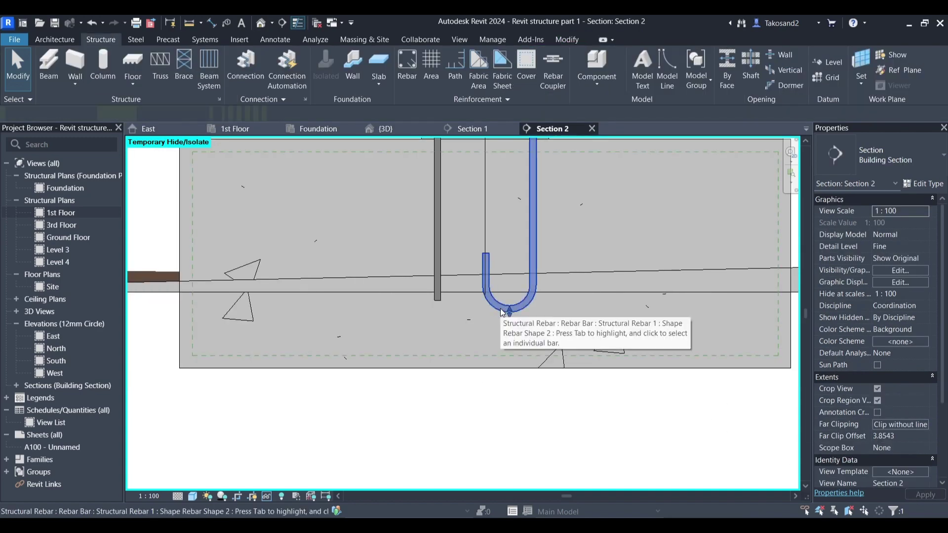
left_click(494, 303)
left_click(503, 433)
scroll(503, 431, "down", 1)
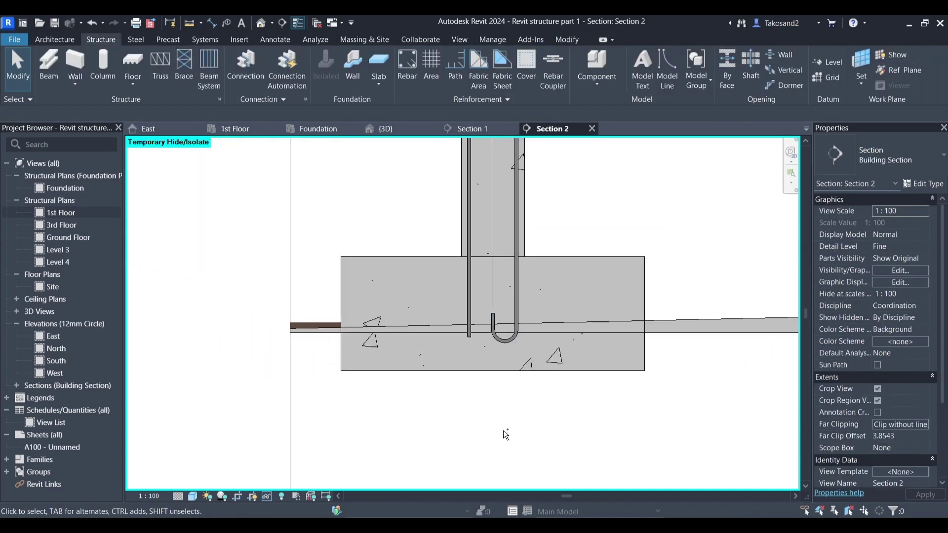
key("ctrl+z")
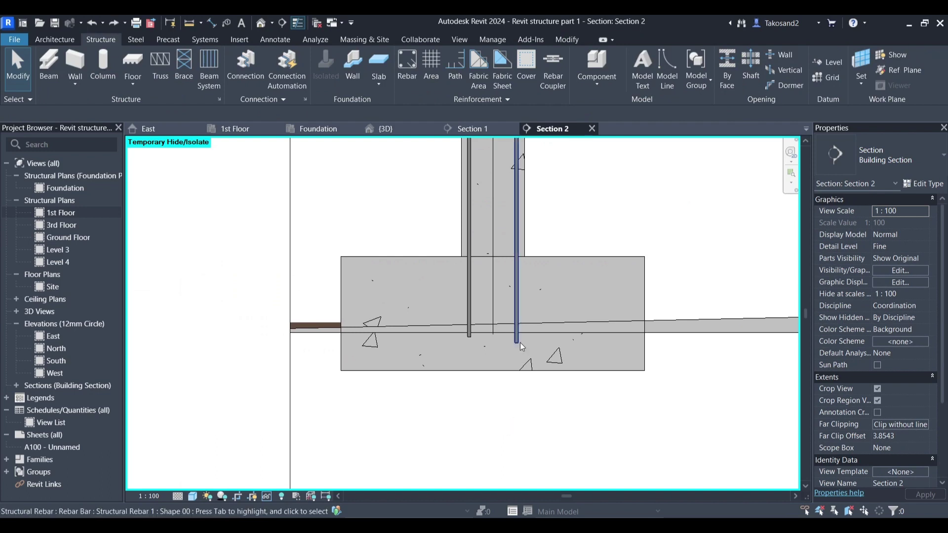
Step: Edit the right column bar's sketch and lengthen its line further down
left_click(517, 345)
scroll(504, 347, "up", 3)
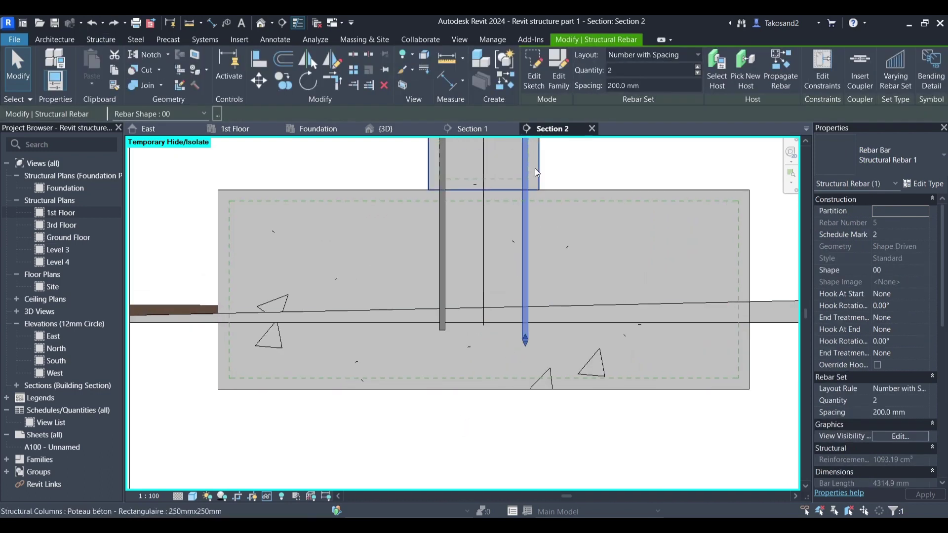
left_click(538, 83)
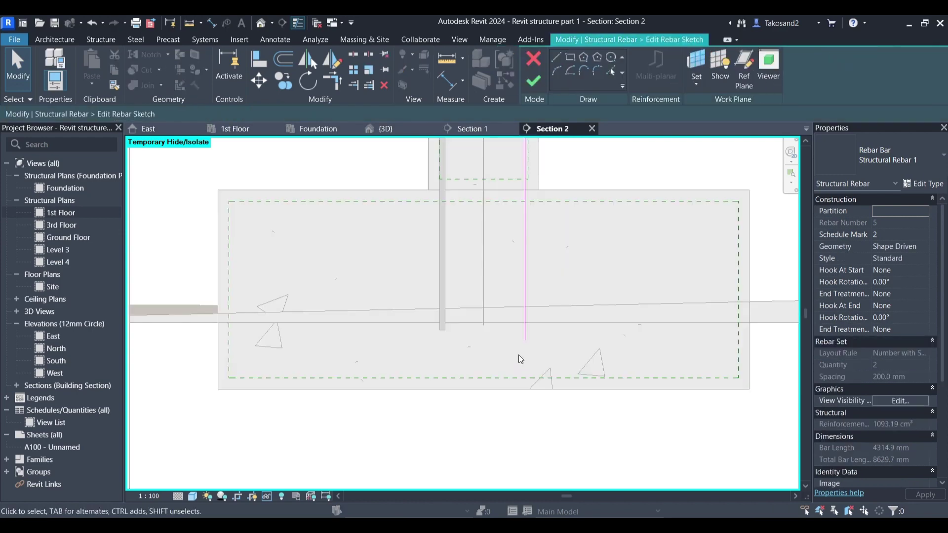
scroll(517, 351, "up", 2)
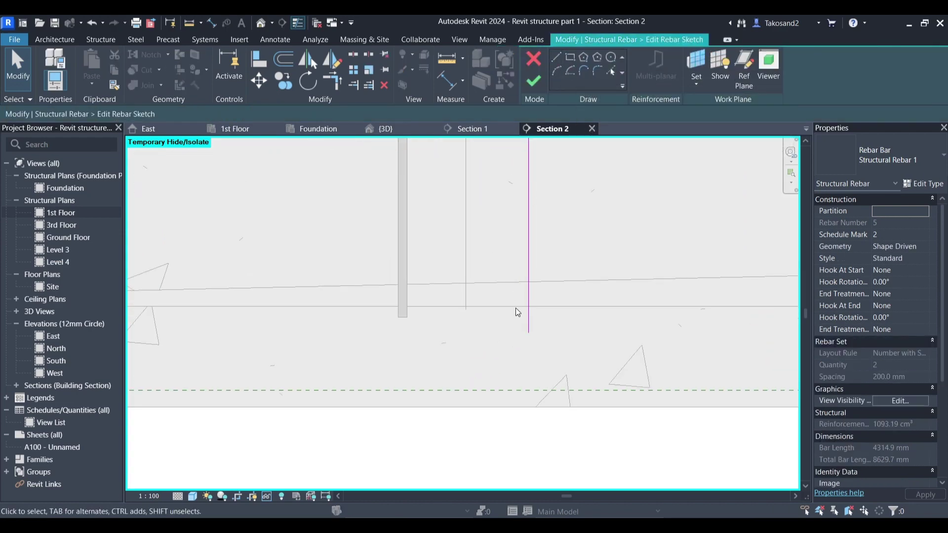
left_click(527, 305)
left_click_drag(530, 334, 529, 357)
Step: Draw a horizontal leg left along the footing bottom and finish the bar sketch
left_click(554, 59)
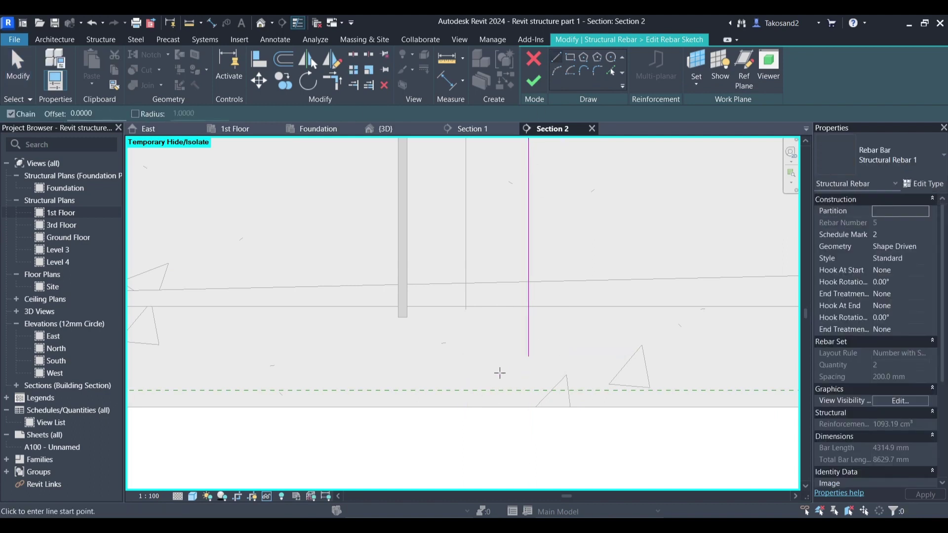
left_click(529, 357)
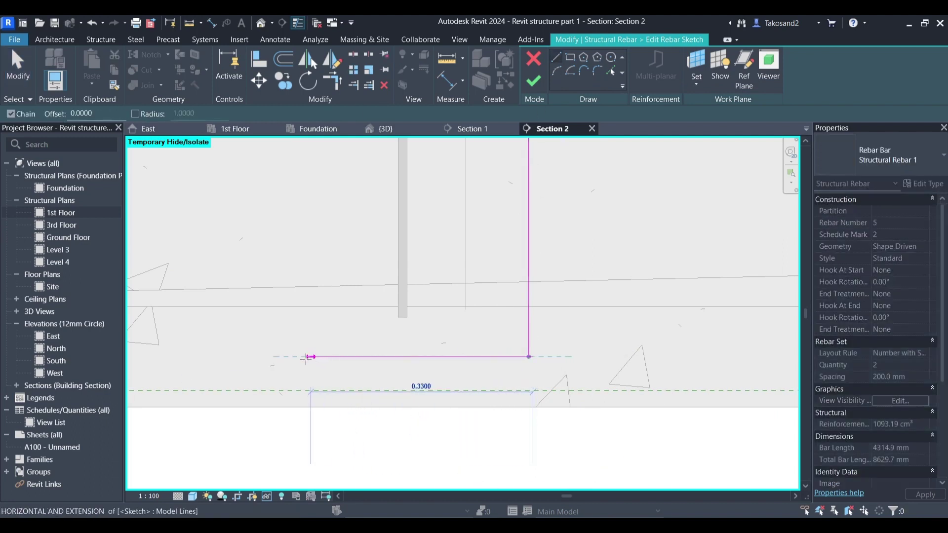
scroll(257, 358, "down", 4)
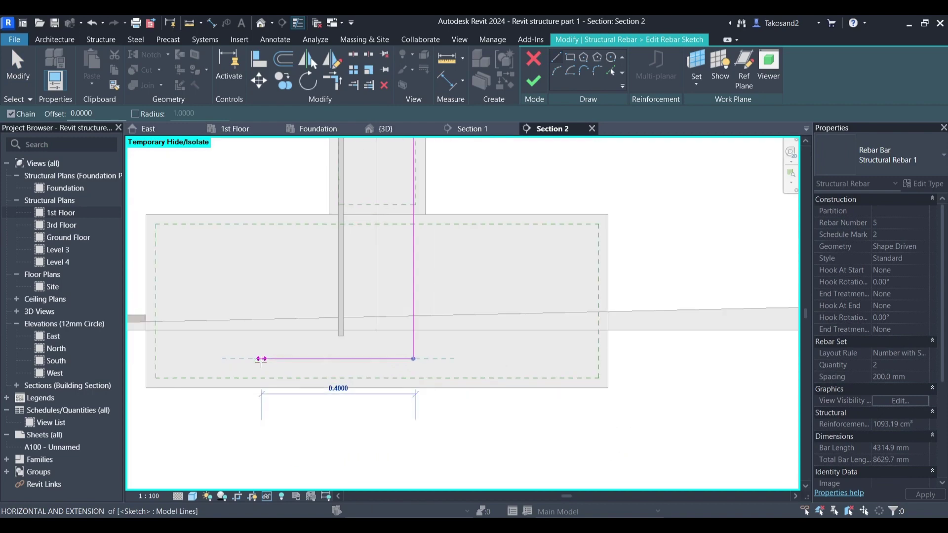
left_click(227, 359)
key("Escape")
key("Escape")
scroll(381, 352, "up", 4)
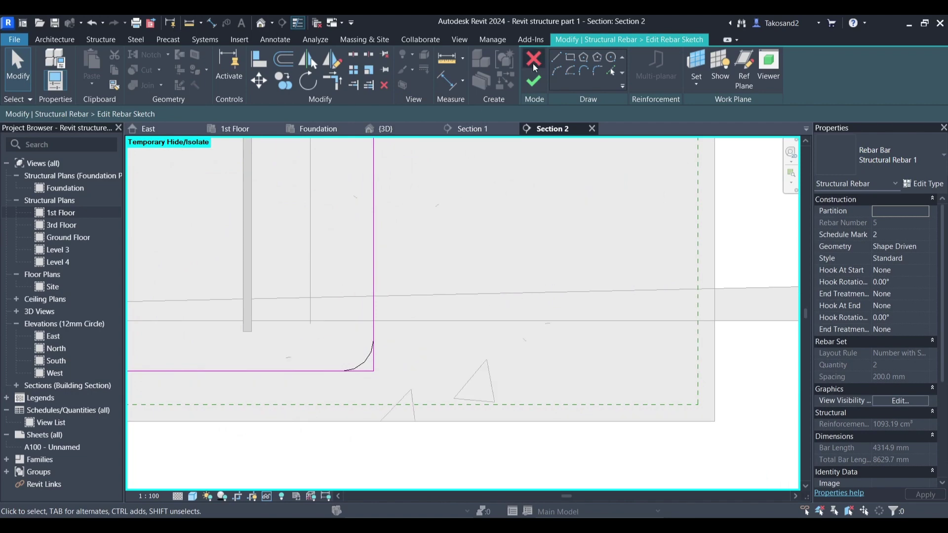
left_click(534, 80)
scroll(340, 339, "down", 2)
left_click(411, 416)
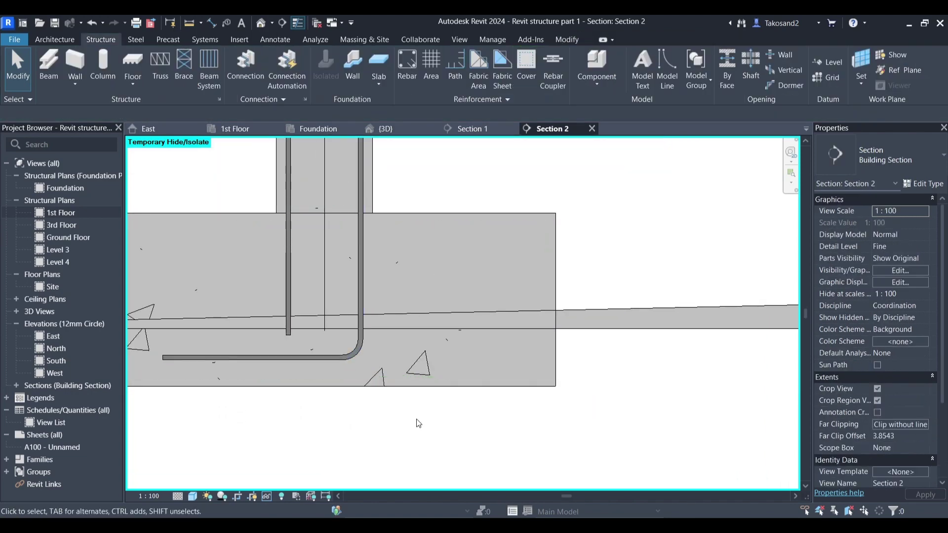
Step: Edit the left bar's sketch, adding a horizontal leg running right from its bottom end
scroll(411, 416, "down", 2)
left_click(343, 371)
scroll(342, 375, "up", 4)
double_click(400, 308)
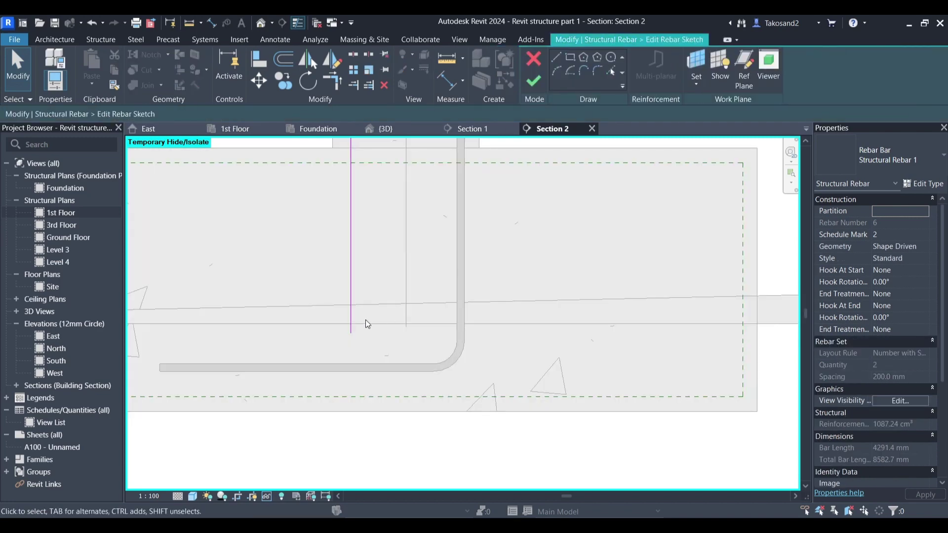
left_click(557, 58)
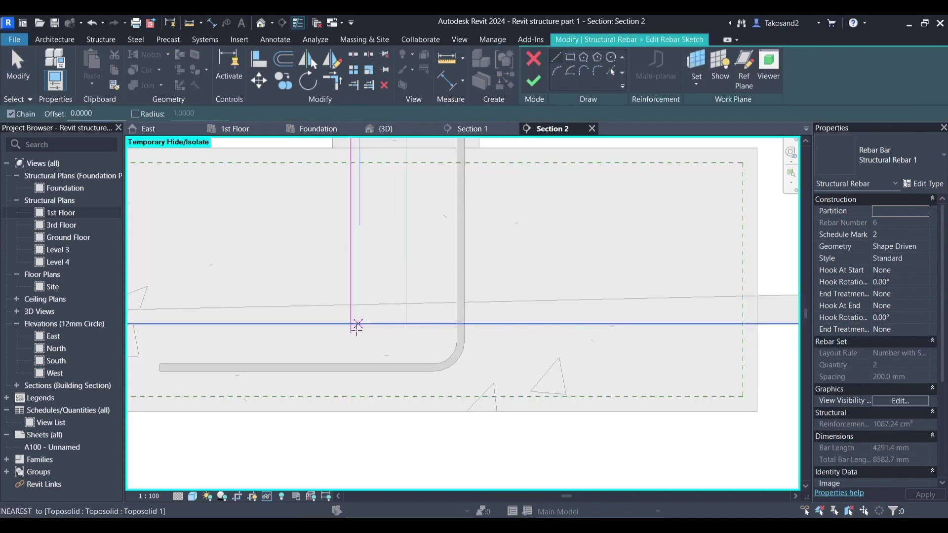
scroll(348, 334, "up", 2)
left_click(349, 332)
scroll(352, 330, "down", 2)
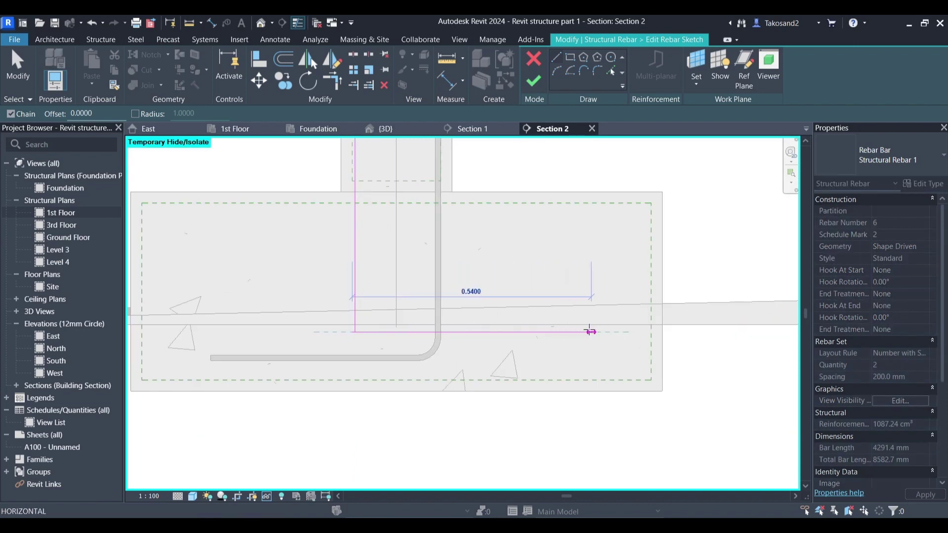
left_click(583, 332)
left_click(537, 86)
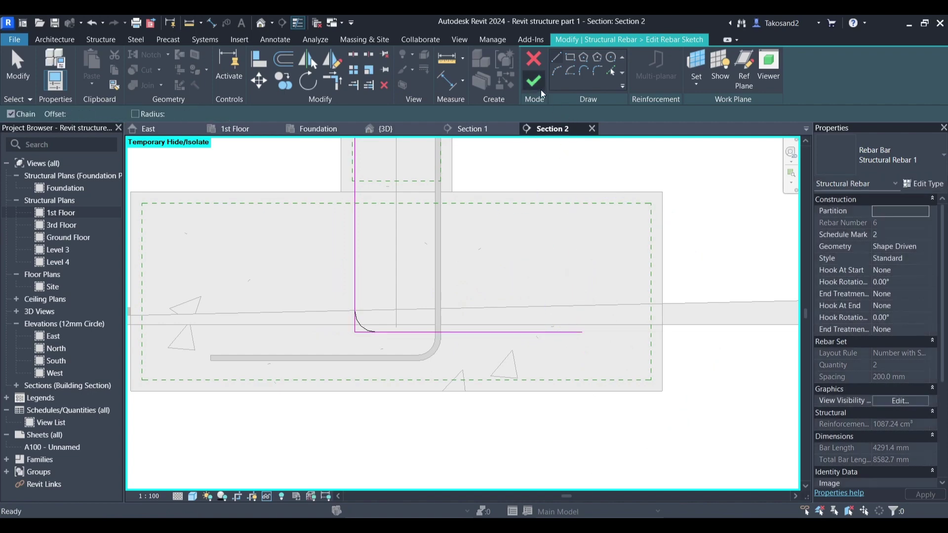
Step: Lower the bar's horizontal leg slightly and extend it further right
scroll(398, 364, "up", 3)
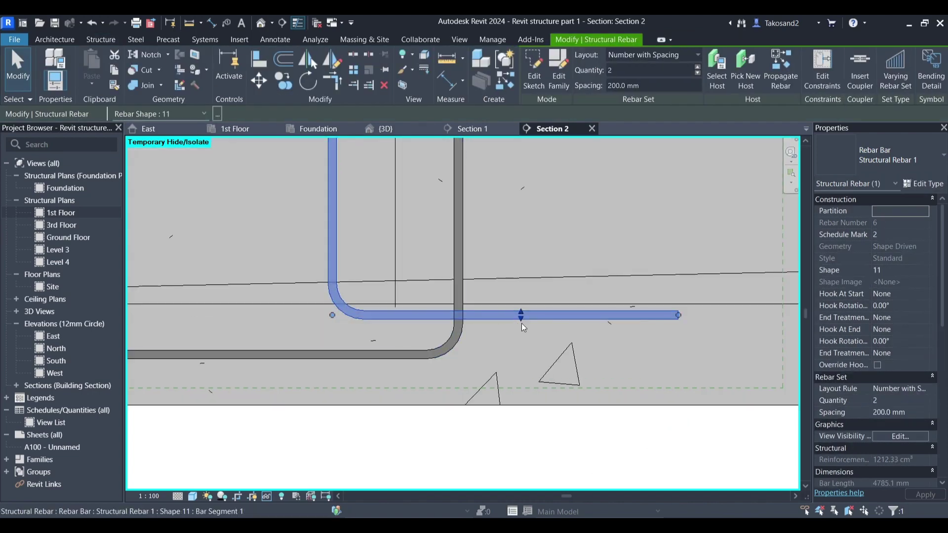
left_click_drag(521, 319, 524, 346)
scroll(450, 351, "down", 2)
left_click_drag(603, 346, 632, 347)
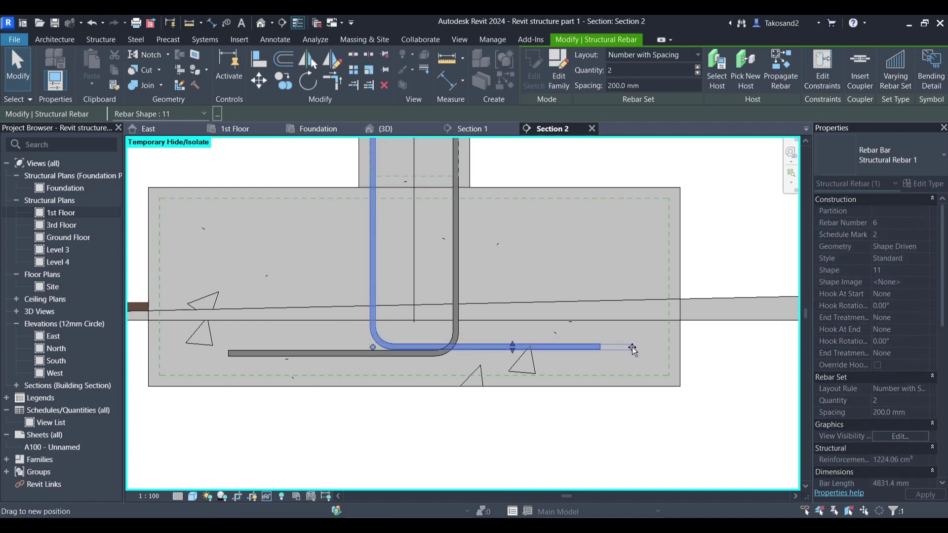
left_click(456, 459)
scroll(456, 459, "down", 1)
Step: Start a new rebar and pick shape 41 for the column ties
scroll(466, 404, "down", 2)
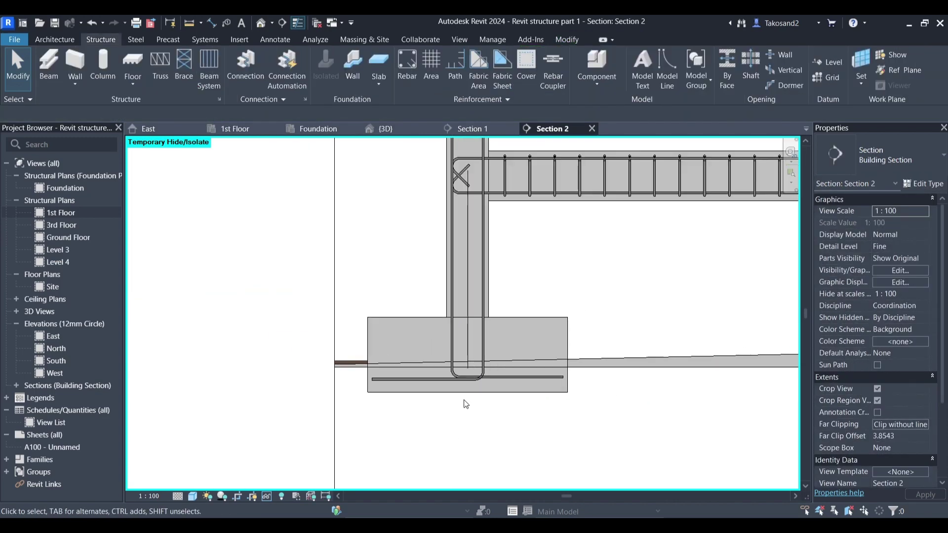
left_click(415, 69)
scroll(742, 400, "down", 3)
scroll(742, 400, "down", 5)
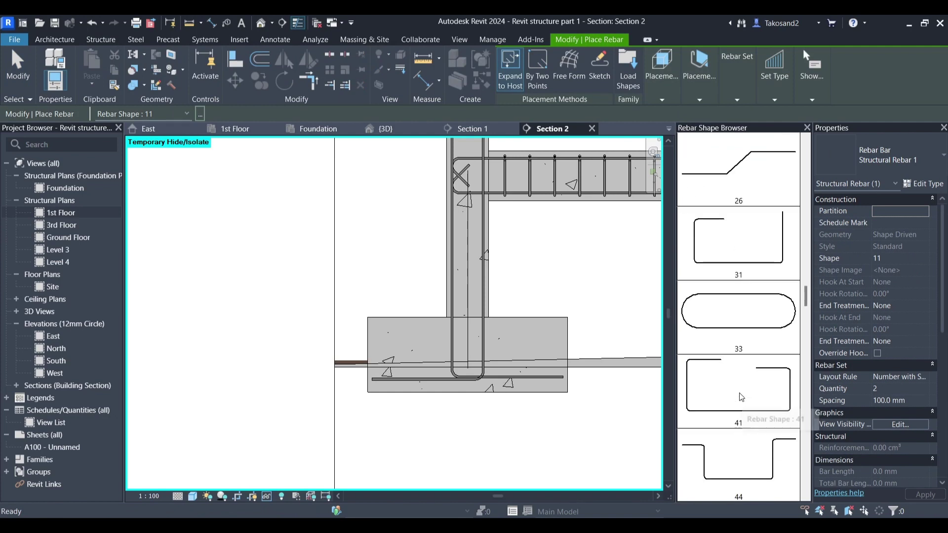
scroll(741, 397, "down", 1)
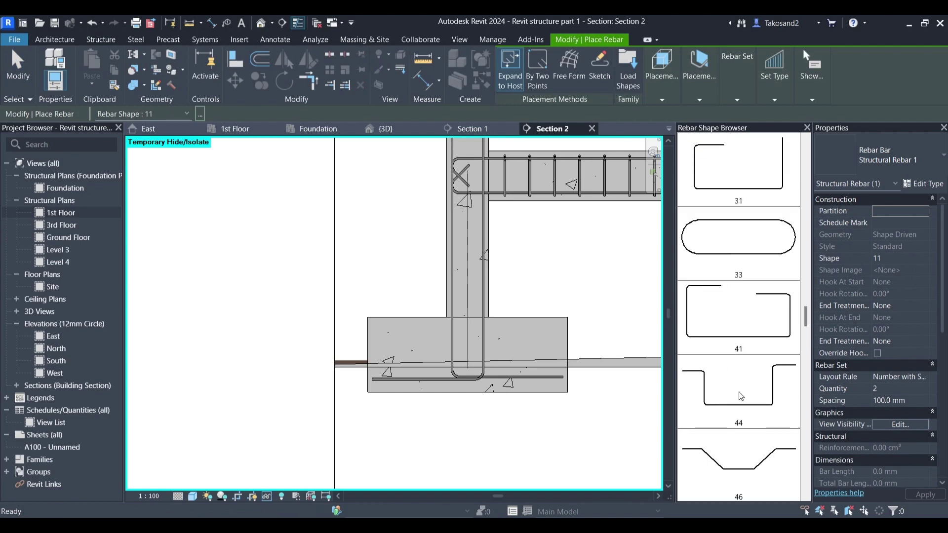
scroll(741, 397, "up", 1)
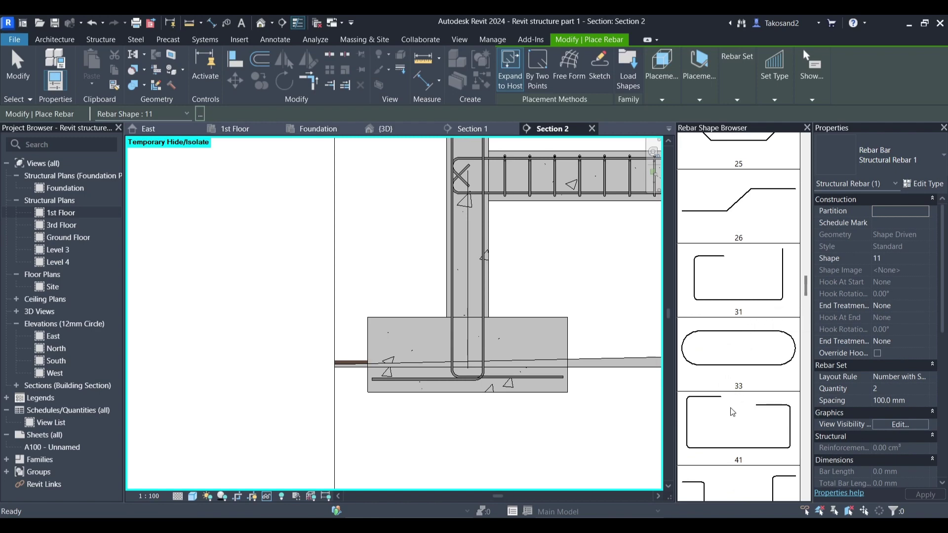
left_click(732, 412)
Step: Set the tie set's layout rule to Maximum Spacing
scroll(642, 321, "down", 1)
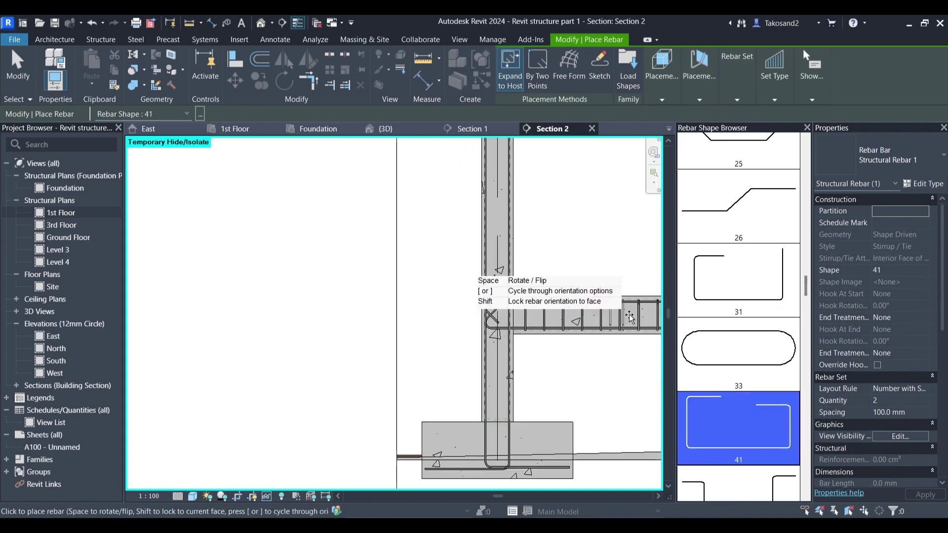
left_click(922, 390)
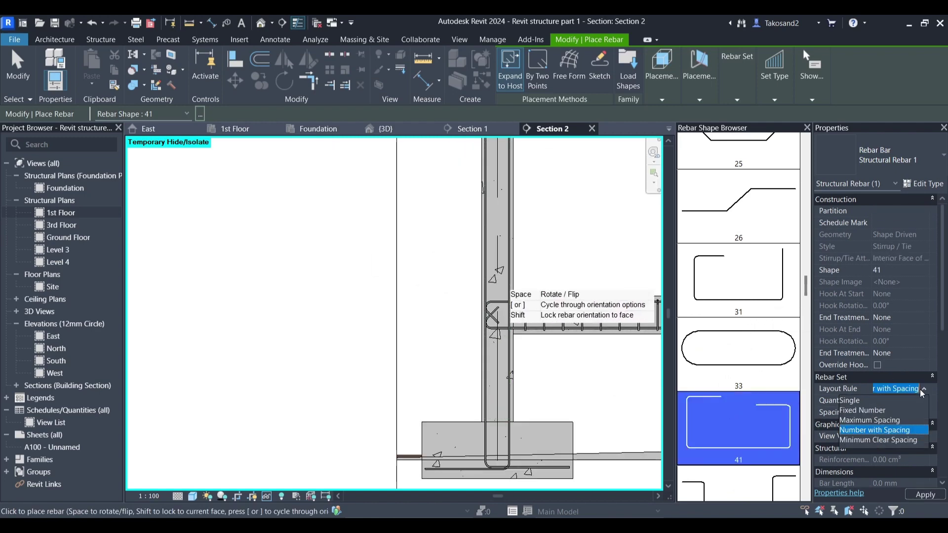
left_click(854, 421)
left_click(924, 390)
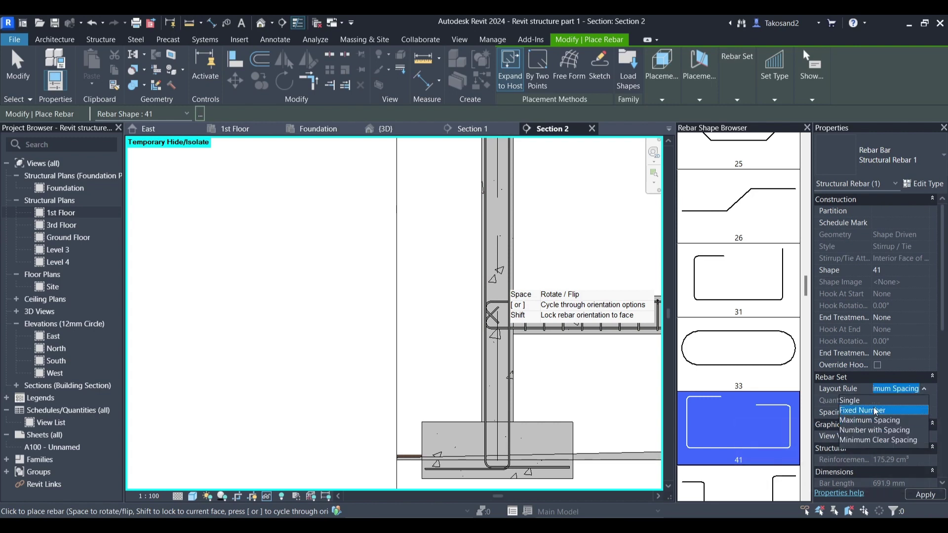
left_click(875, 411)
left_click(924, 391)
left_click(870, 420)
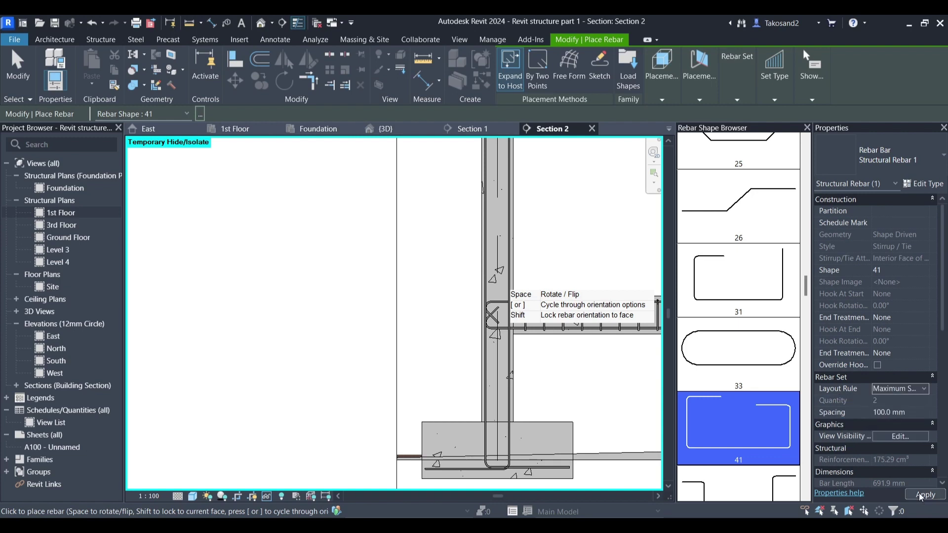
Step: Place the tie set down the column and confirm 41 ties at 100 mm spacing
left_click(925, 495)
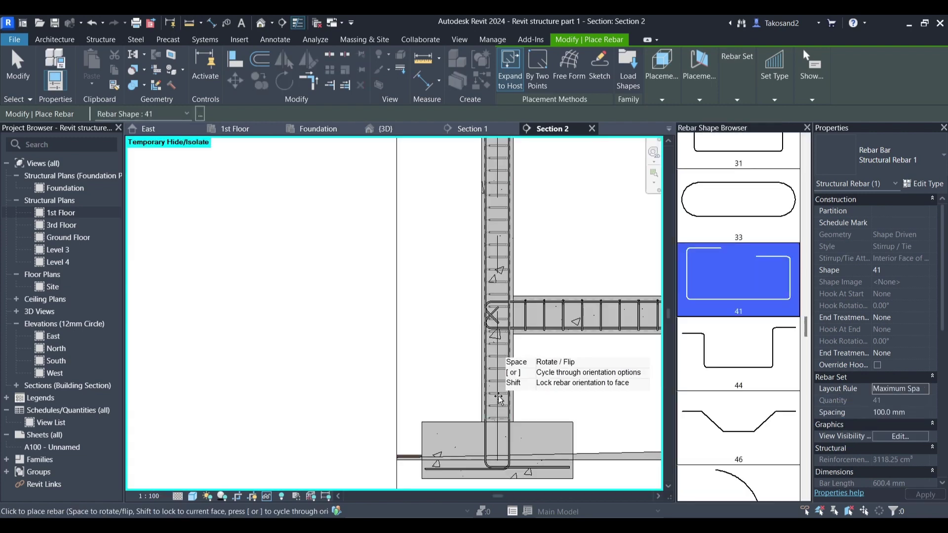
left_click(497, 401)
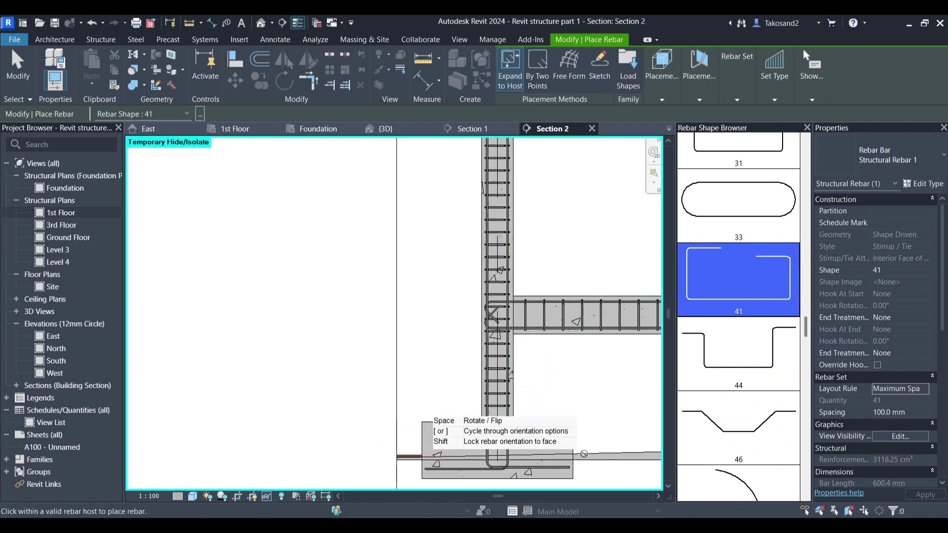
key("Escape")
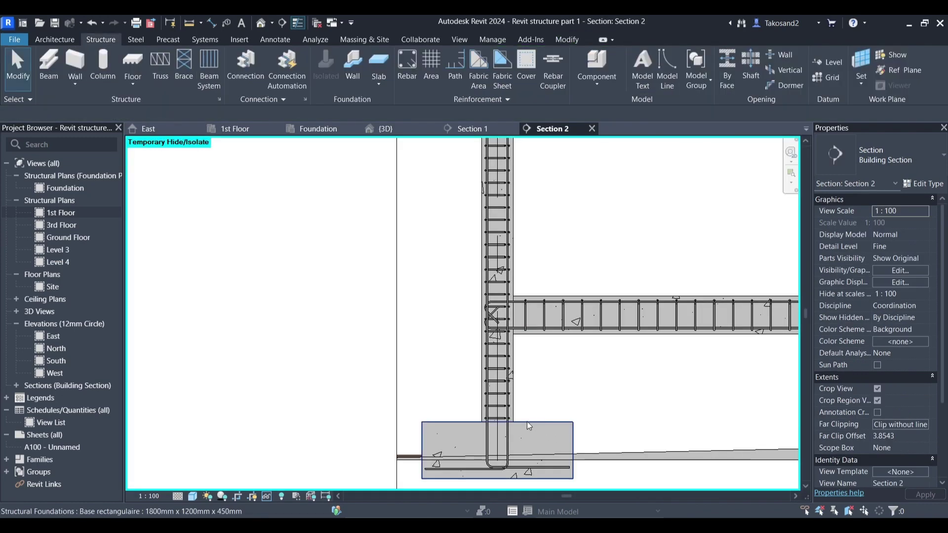
left_click(502, 409)
scroll(562, 399, "down", 1)
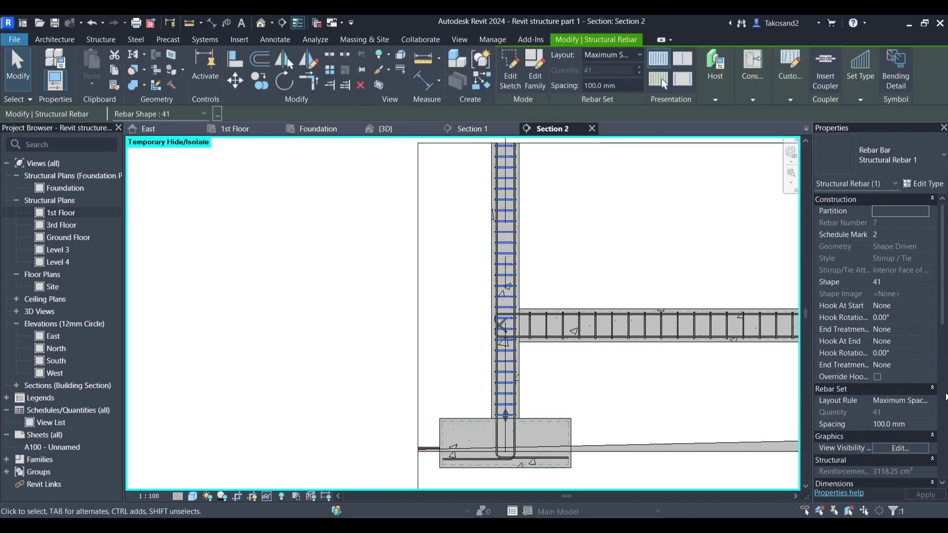
left_click(647, 395)
scroll(493, 395, "down", 2)
scroll(364, 383, "up", 1)
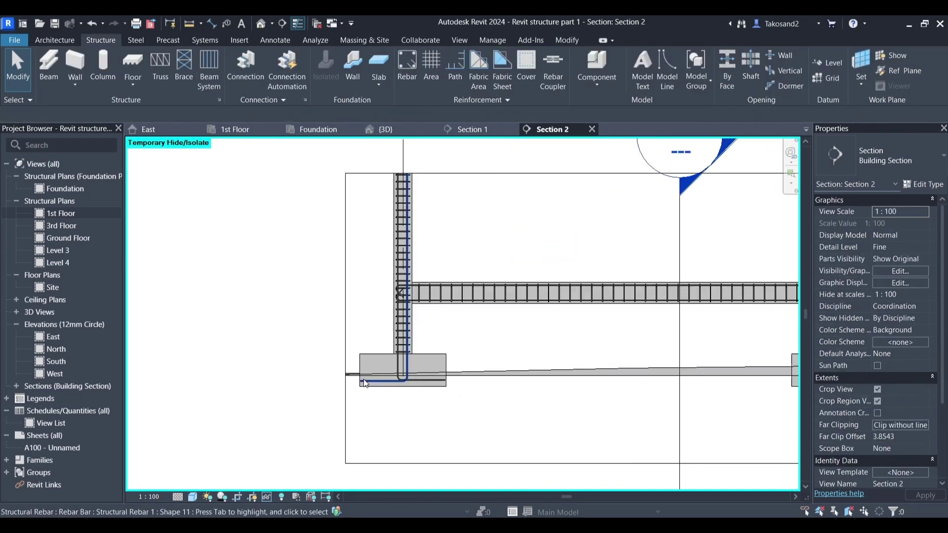
scroll(364, 383, "up", 2)
scroll(415, 387, "up", 2)
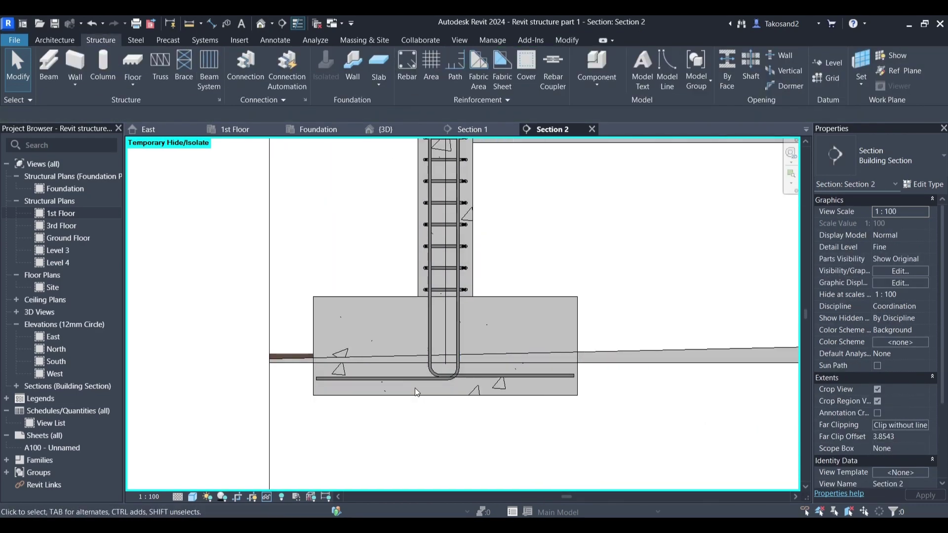
Step: Place a straight bottom bar set in the footing using Number with Spacing, quantity 6
left_click(408, 63)
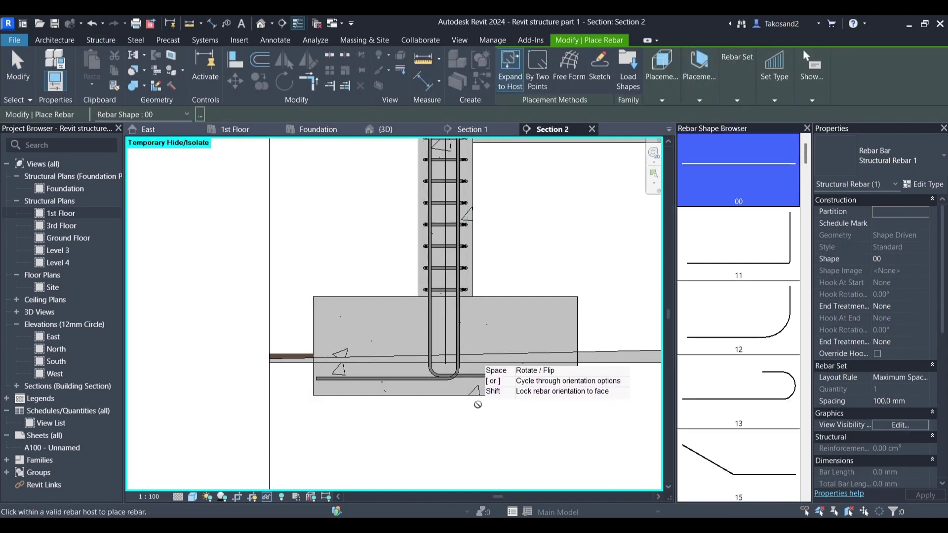
scroll(476, 404, "up", 2)
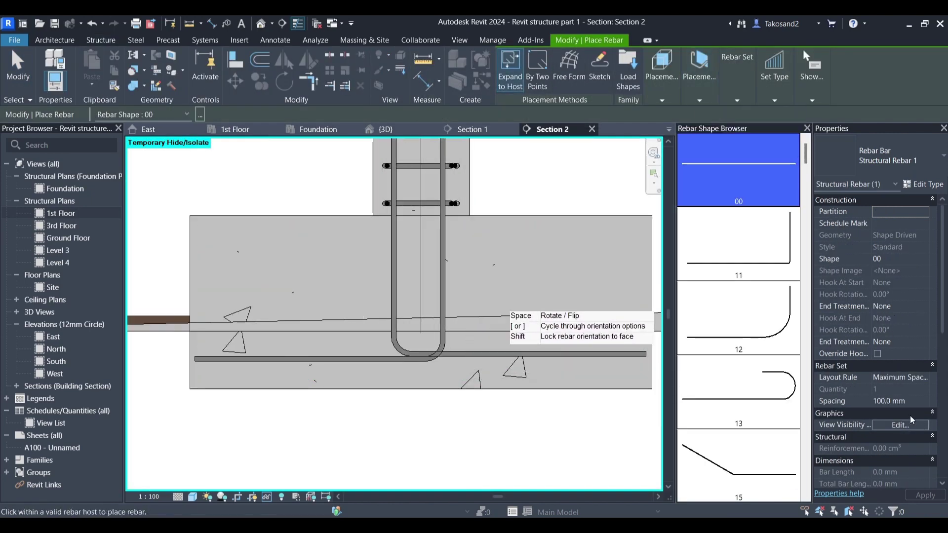
left_click(924, 377)
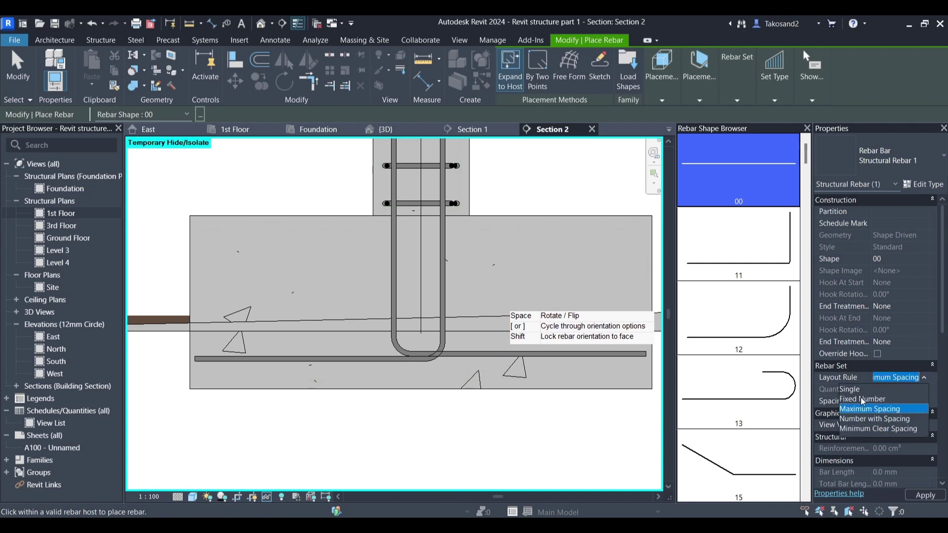
left_click(880, 399)
left_click(923, 377)
left_click(897, 420)
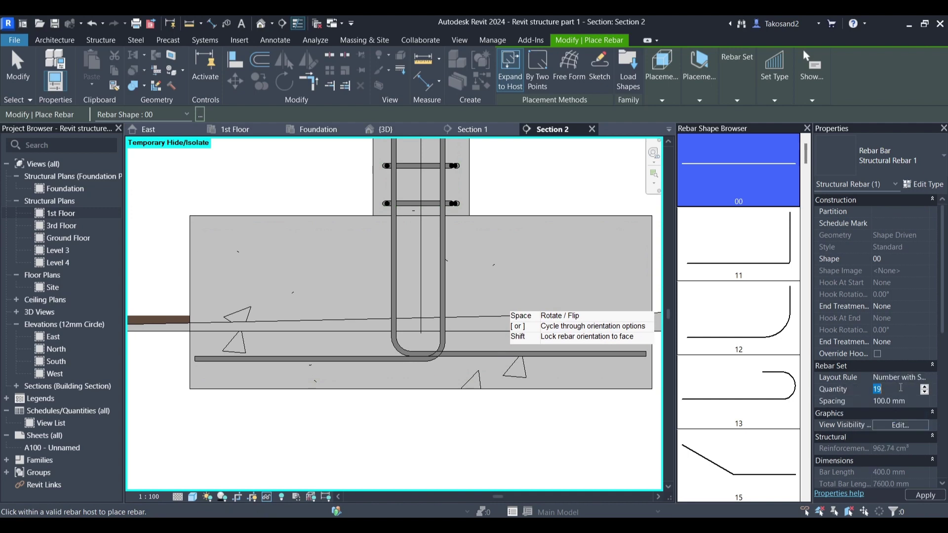
type("6")
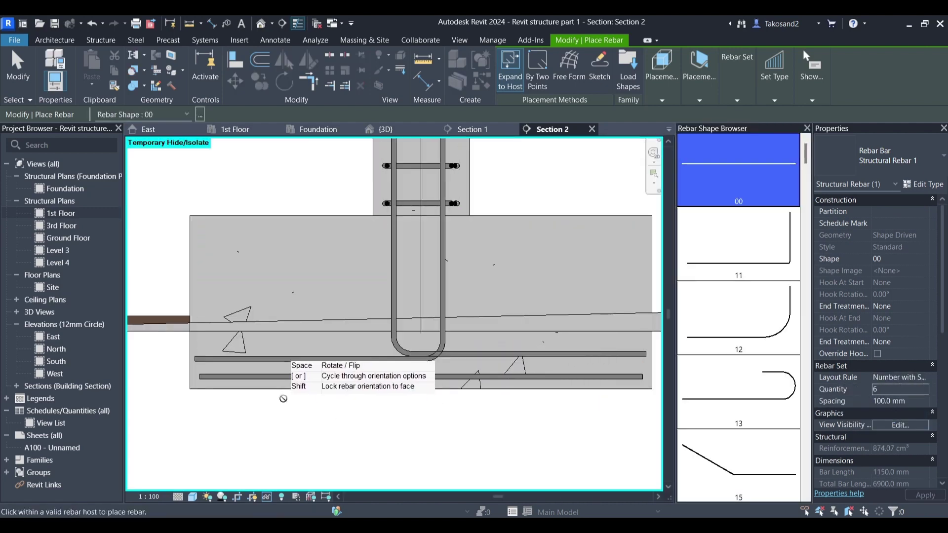
key("Escape")
Step: Adjust the horizontal legs of the two L-shaped starter bars in the footing
left_click(219, 359)
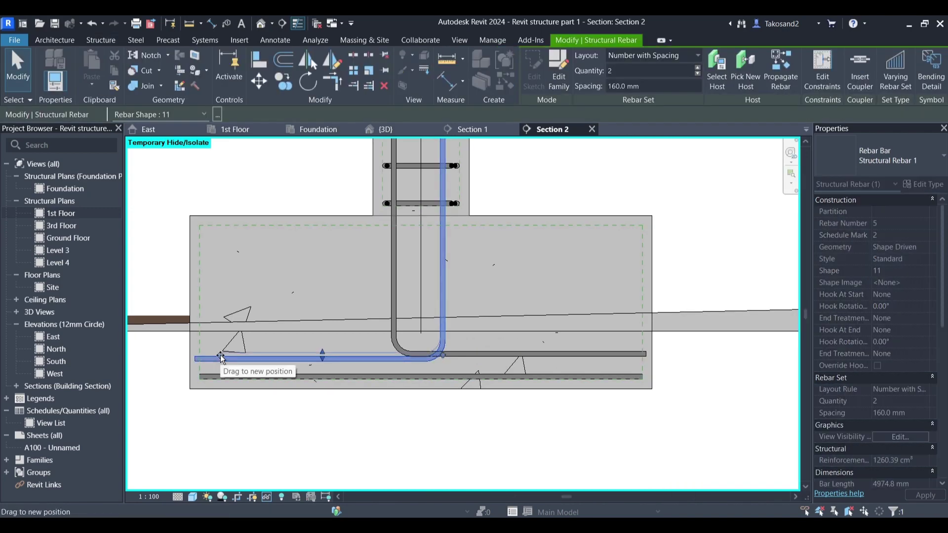
left_click_drag(319, 357, 321, 360)
left_click(594, 354)
left_click_drag(608, 354, 606, 354)
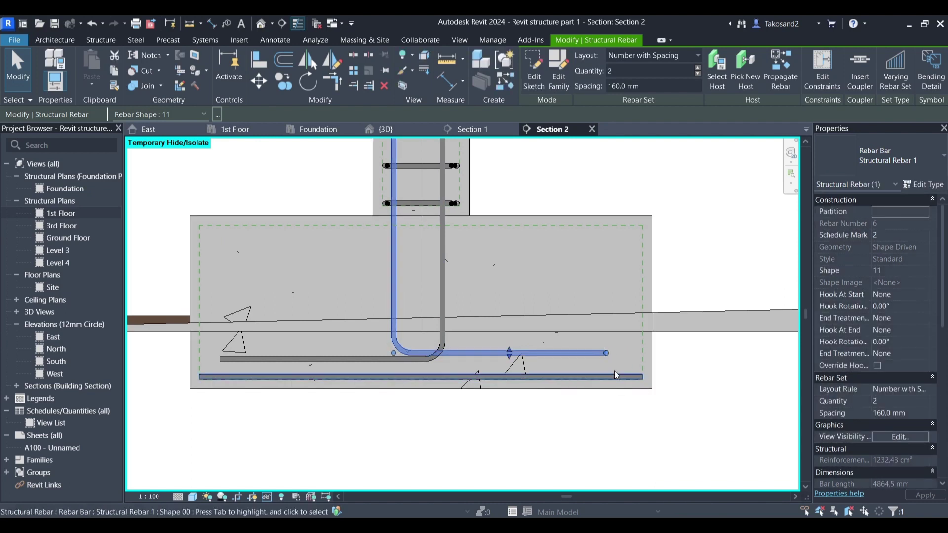
Step: Select the new bottom bar set and bring up its end hook options
left_click(600, 377)
left_click(914, 337)
left_click(927, 335)
Step: Set Hook At Start and Hook At End of the bottom bars to Standard - 135 deg
left_click(915, 395)
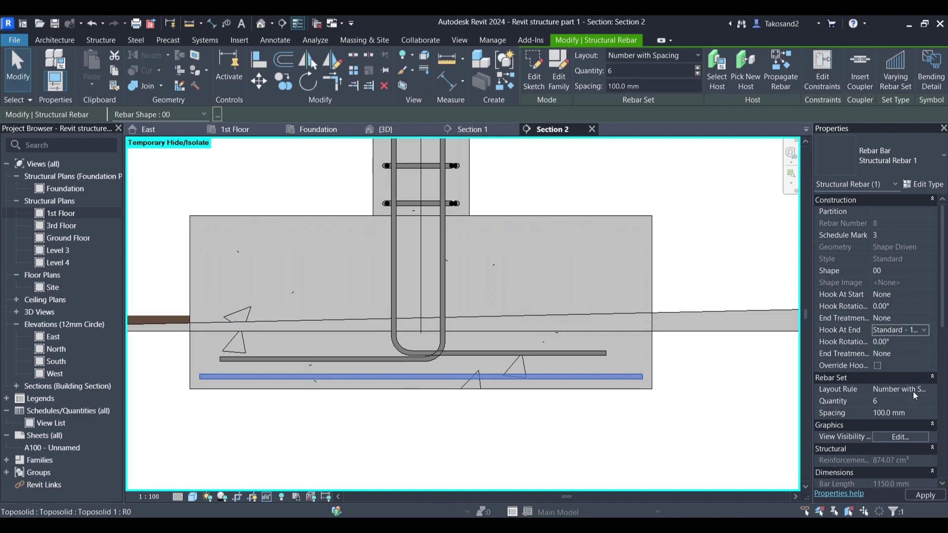
left_click(927, 496)
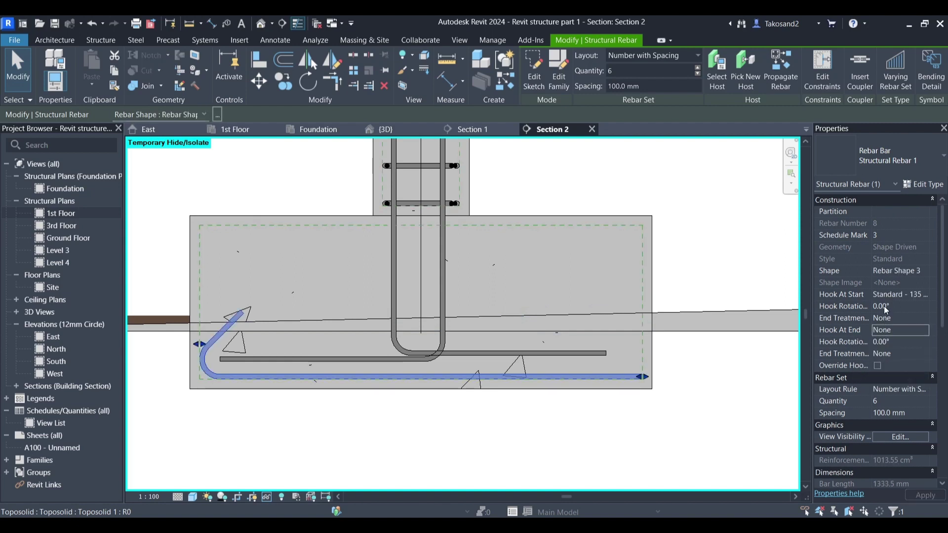
left_click(922, 296)
left_click(911, 347)
left_click(924, 330)
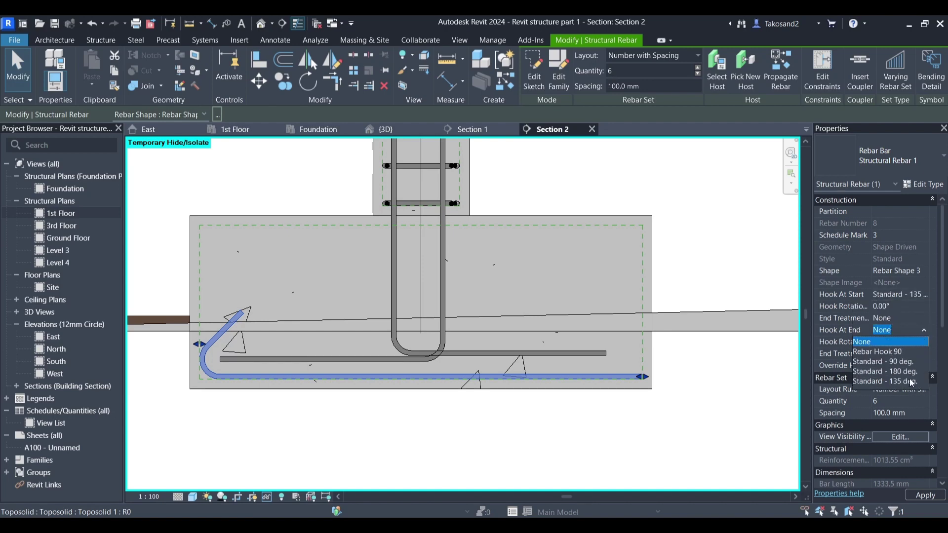
left_click(889, 382)
Step: Check the left and right L-shaped bars, then clear the selection
left_click(730, 458)
scroll(387, 375, "down", 2)
scroll(387, 375, "up", 2)
left_click(313, 376)
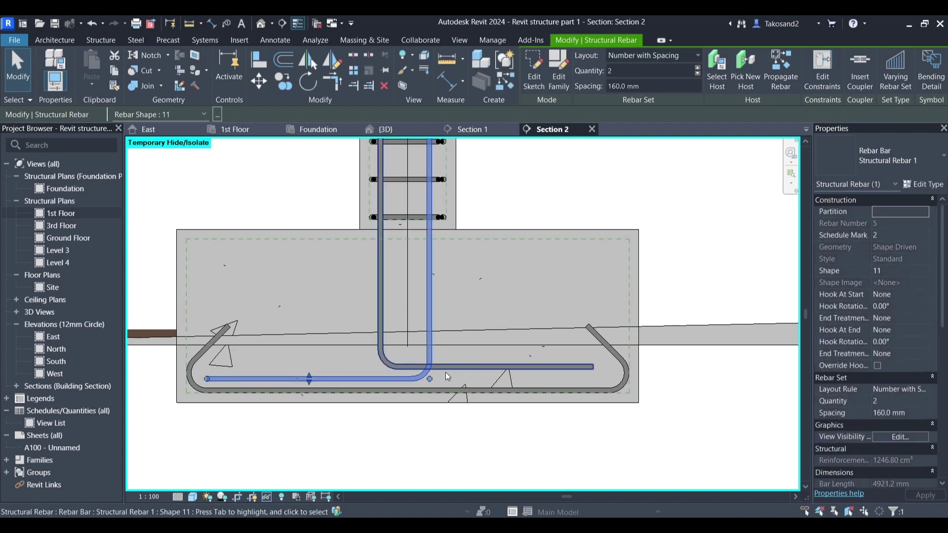
left_click(484, 368)
key("Escape")
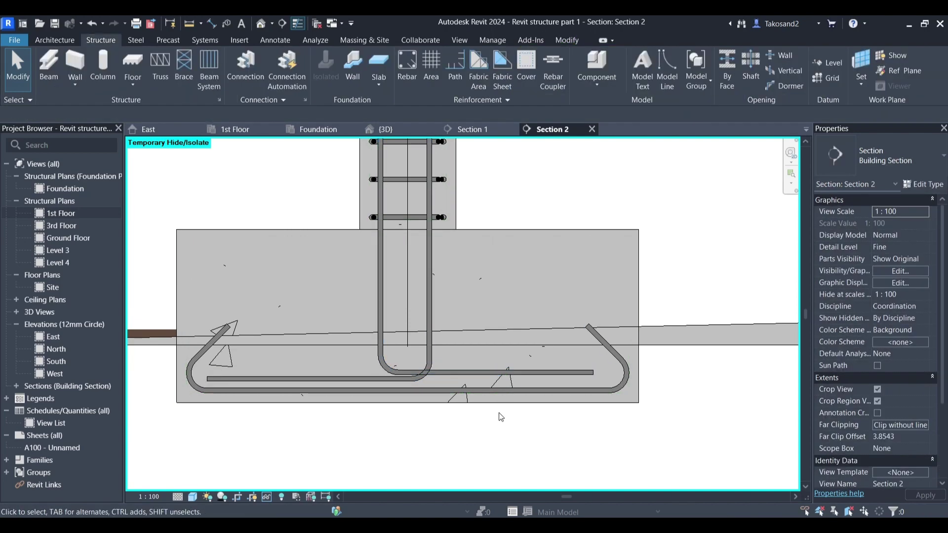
scroll(571, 354, "down", 1)
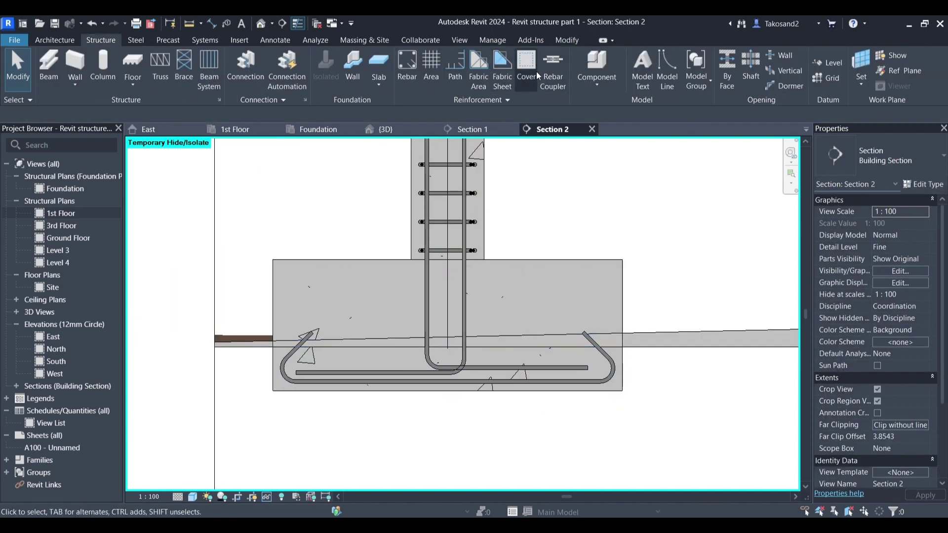
Step: Place 6 straight bars at 200 mm oriented perpendicular to cover along the footing bottom
left_click(413, 67)
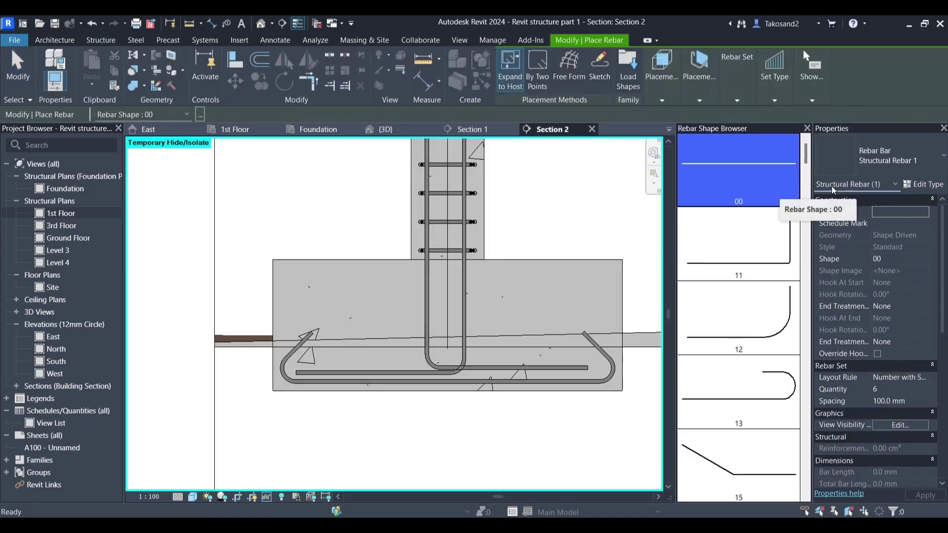
mouse_move(696, 93)
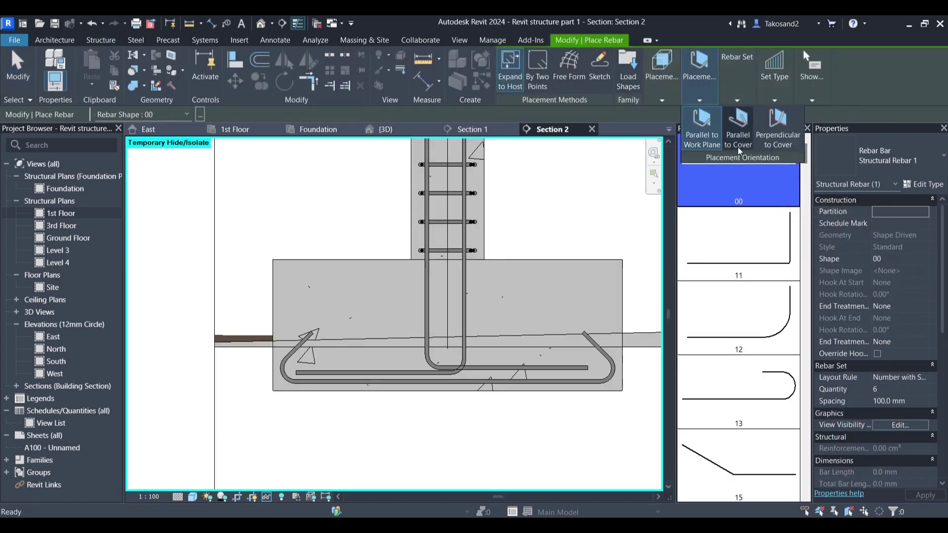
left_click(774, 135)
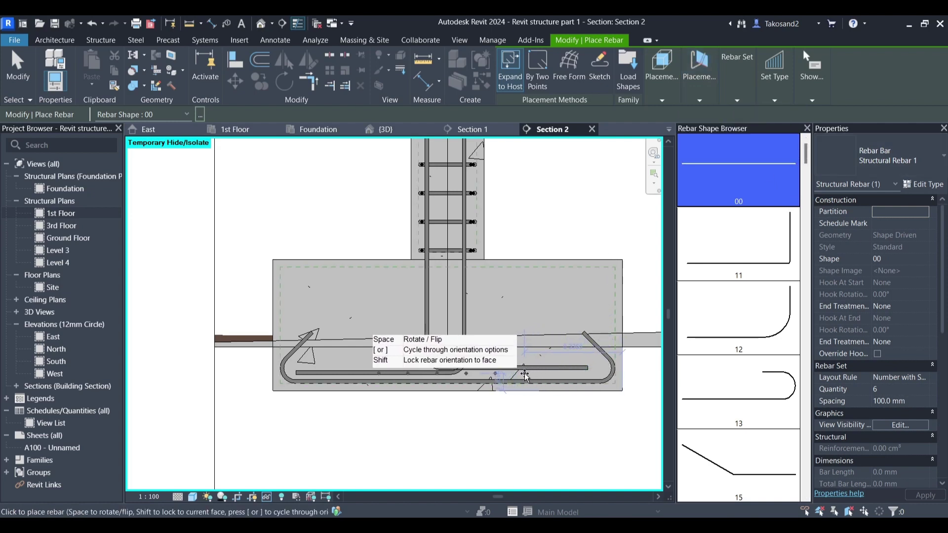
scroll(524, 377, "up", 3)
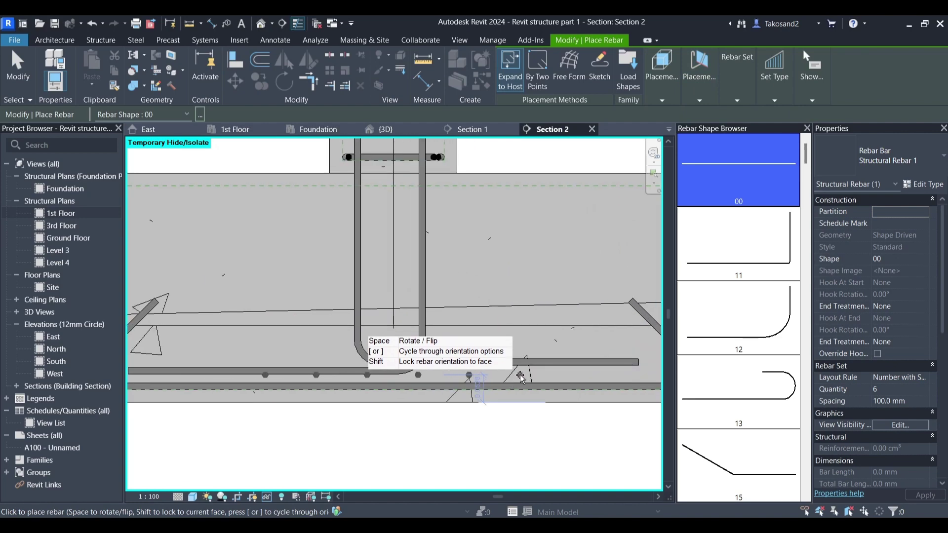
scroll(523, 377, "down", 3)
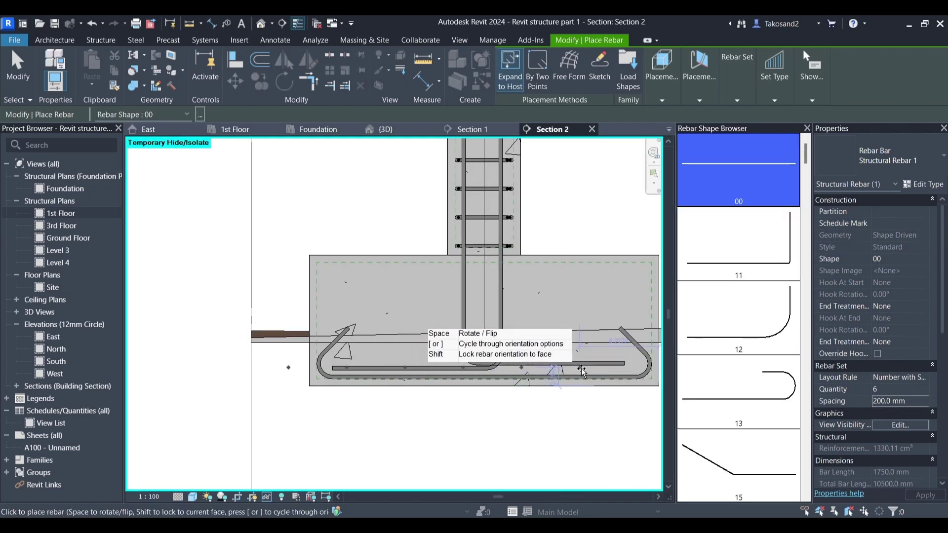
scroll(584, 371, "up", 4)
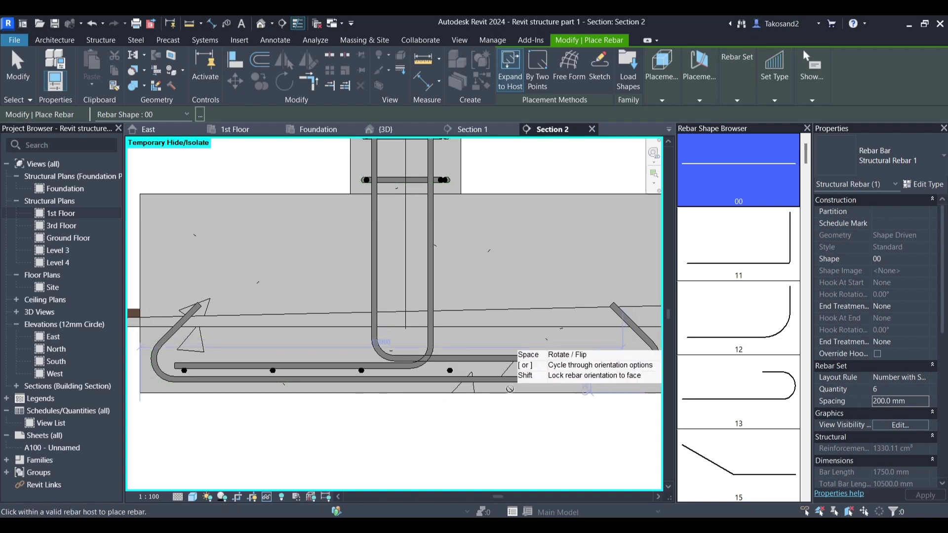
key("Escape")
scroll(163, 358, "up", 3)
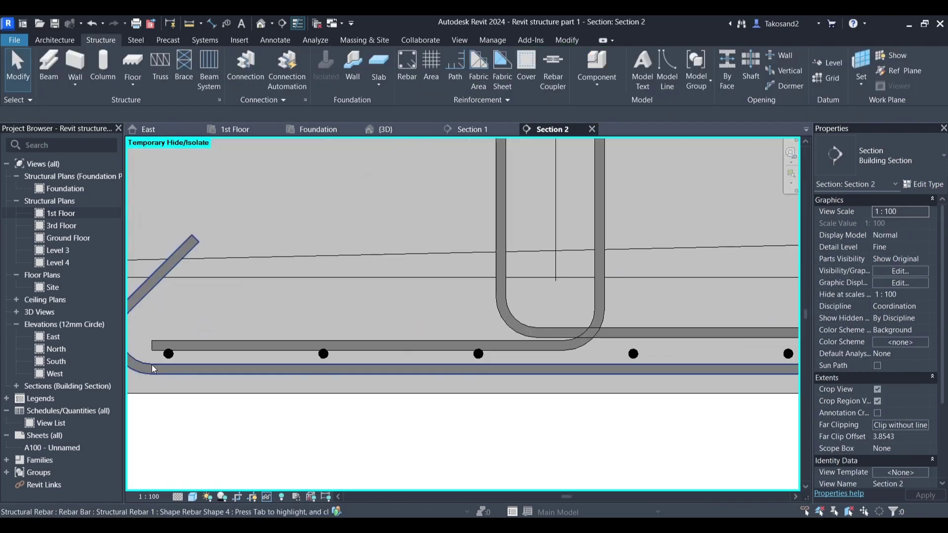
Step: Set Hook At Start and Hook At End of the perpendicular bars to Standard and apply
left_click(174, 353)
scroll(247, 368, "down", 1)
scroll(319, 381, "down", 2)
scroll(473, 366, "up", 4)
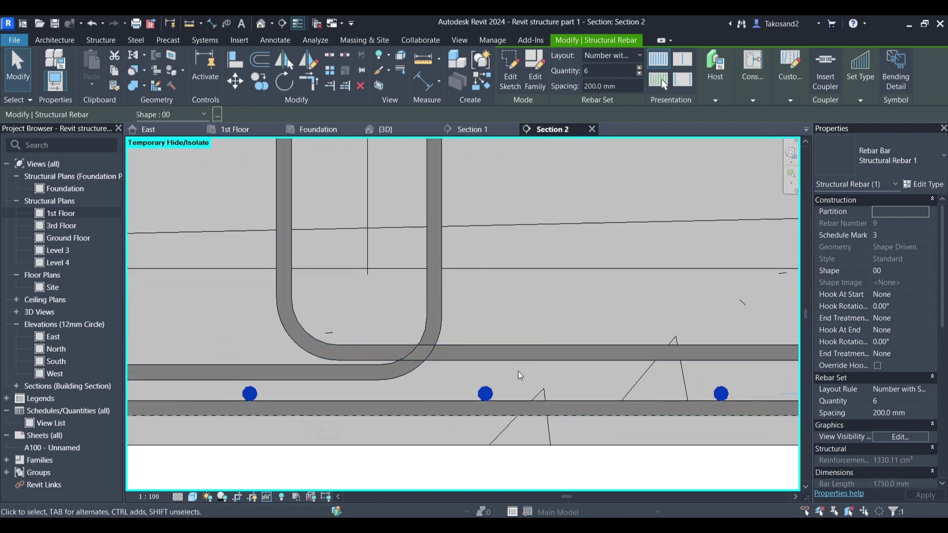
scroll(415, 378, "down", 3)
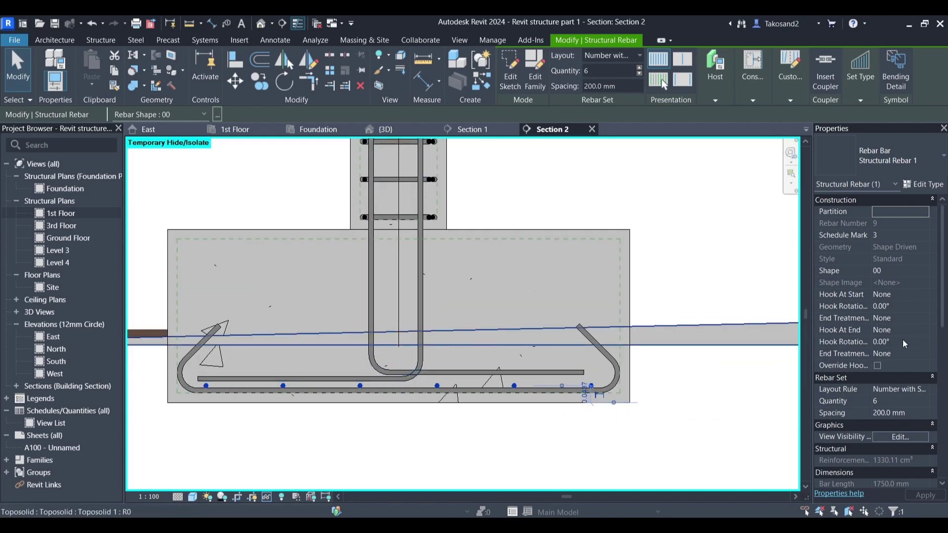
left_click(908, 306)
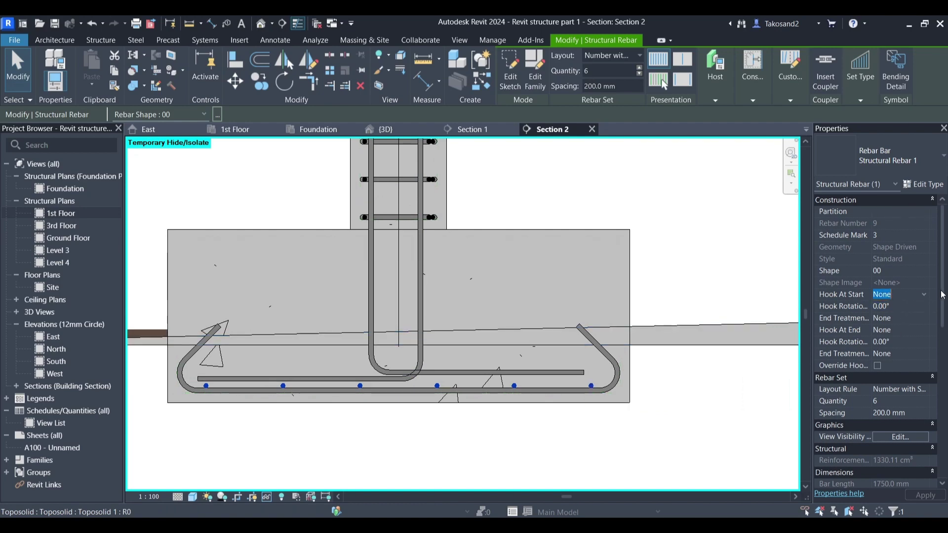
left_click(922, 296)
left_click(906, 347)
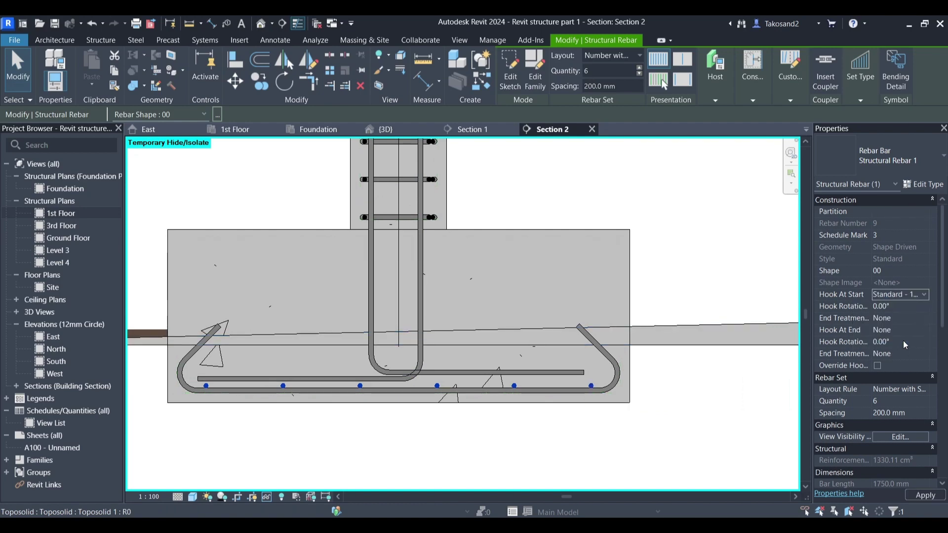
left_click(925, 331)
left_click(908, 383)
left_click(923, 496)
left_click(663, 440)
scroll(590, 418, "down", 3)
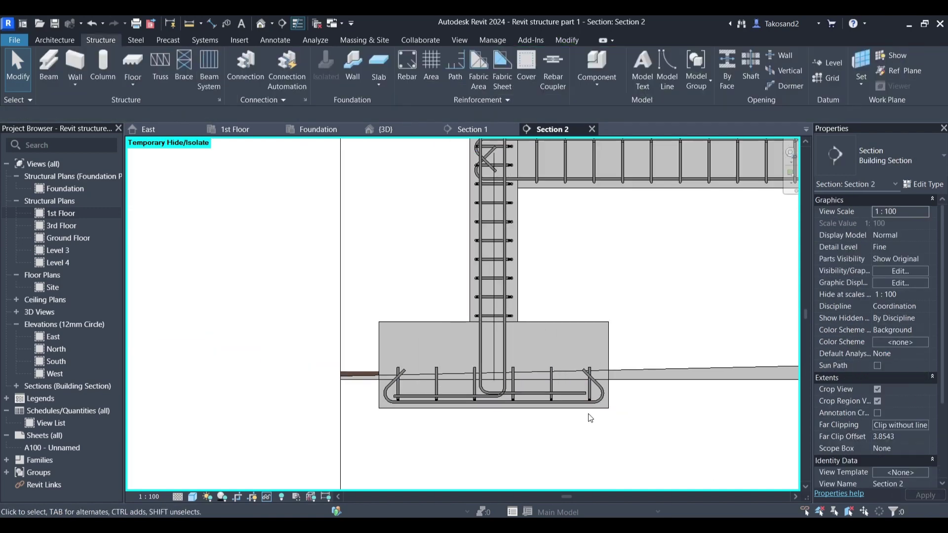
Step: Switch to the 3D view and turn the model to an isometric back-left view
key("ctrl+Tab")
scroll(496, 370, "down", 4)
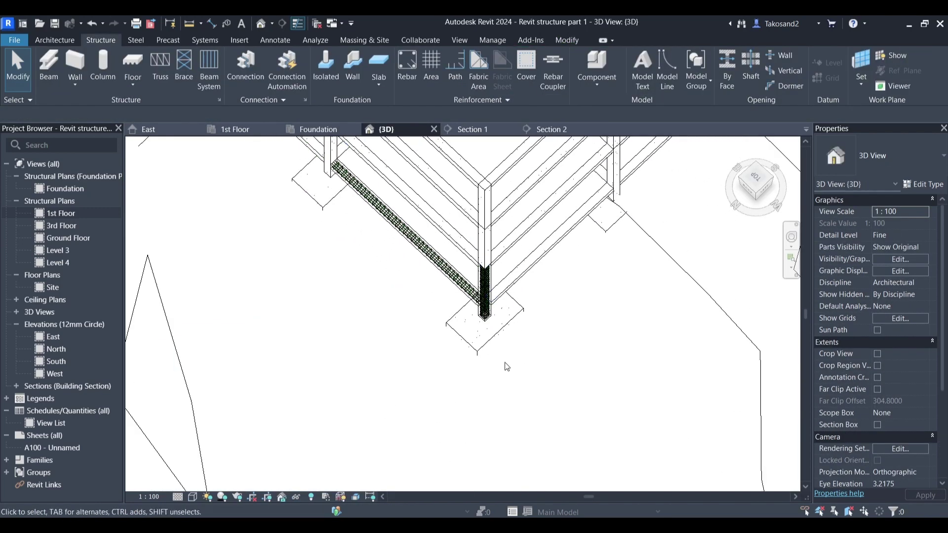
scroll(474, 367, "up", 3)
left_click(543, 361)
key("Escape")
left_click(756, 198)
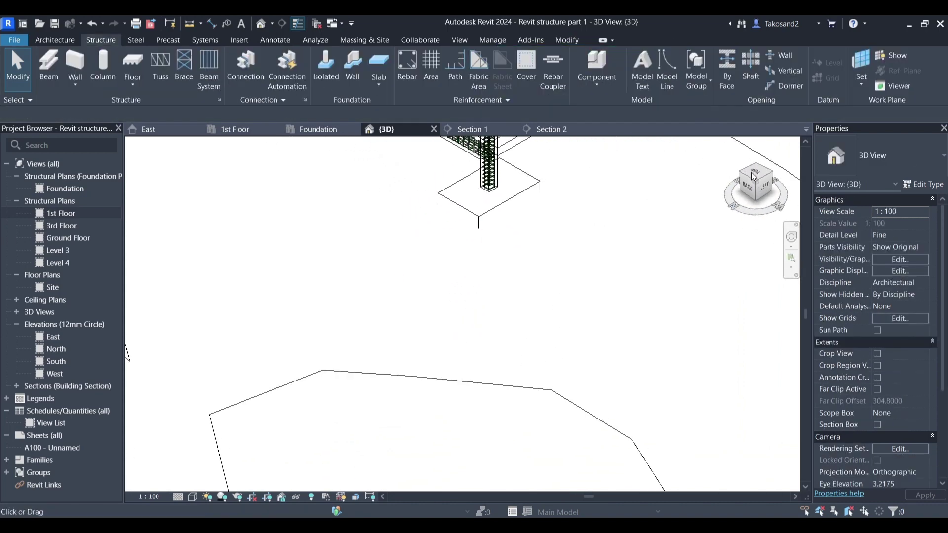
Step: Override the footing's graphics in this view with surface transparency 67
left_click(536, 189)
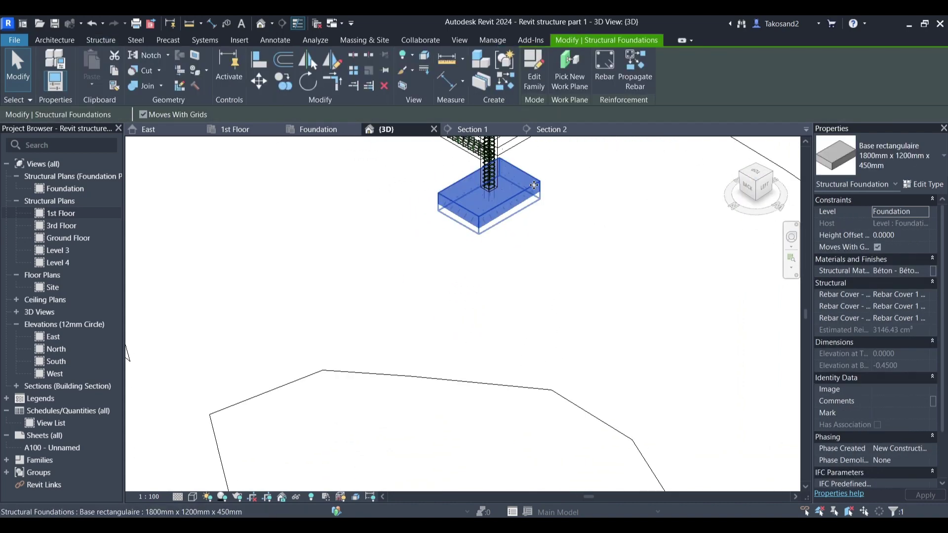
right_click(533, 186)
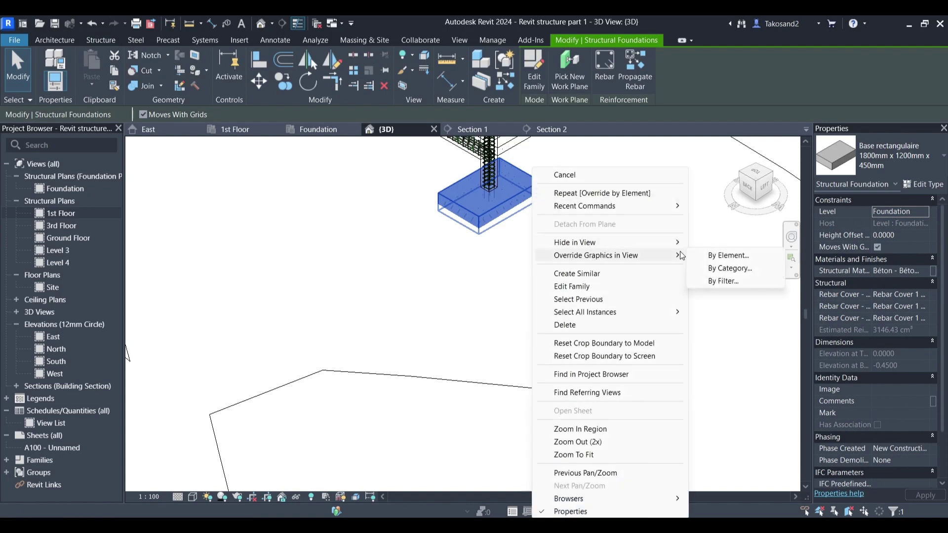
left_click(711, 256)
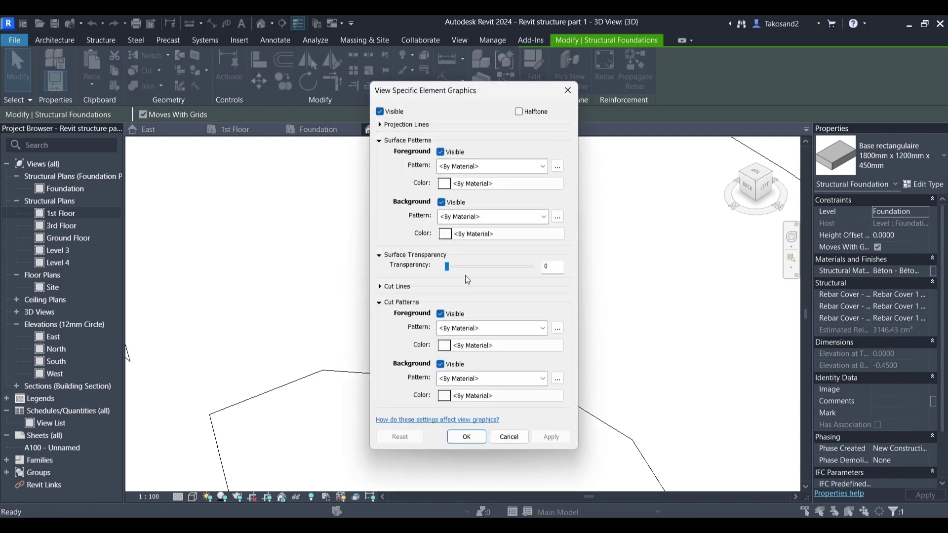
left_click_drag(502, 265, 522, 270)
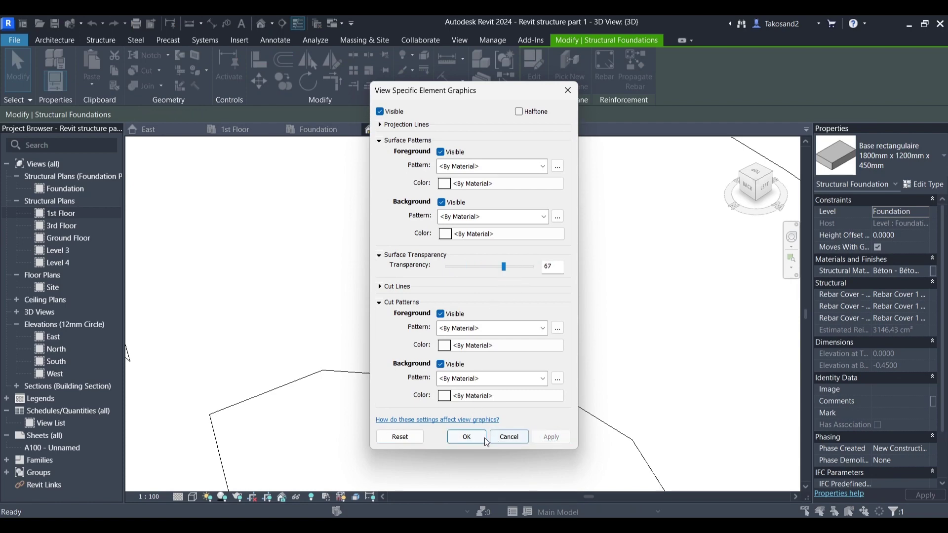
left_click(466, 437)
left_click(552, 337)
scroll(513, 275, "down", 2)
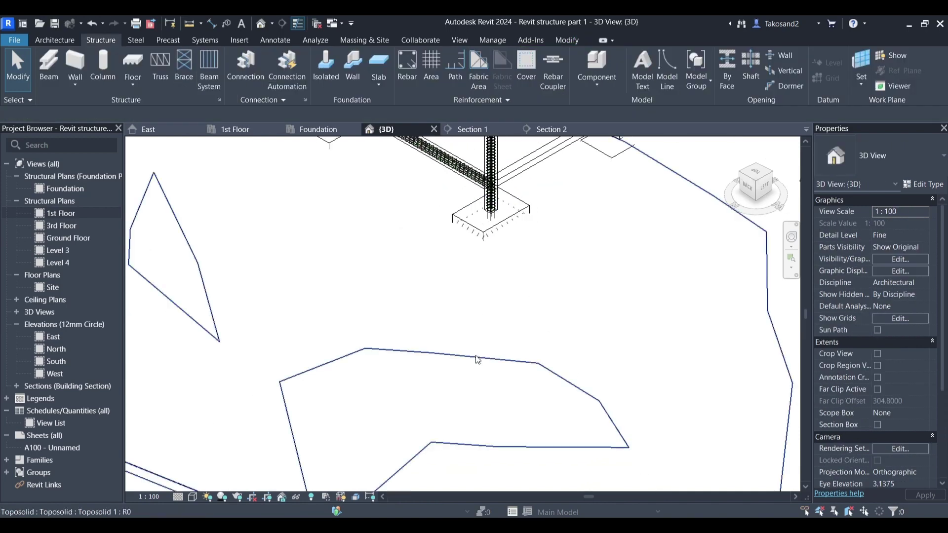
left_click(469, 360)
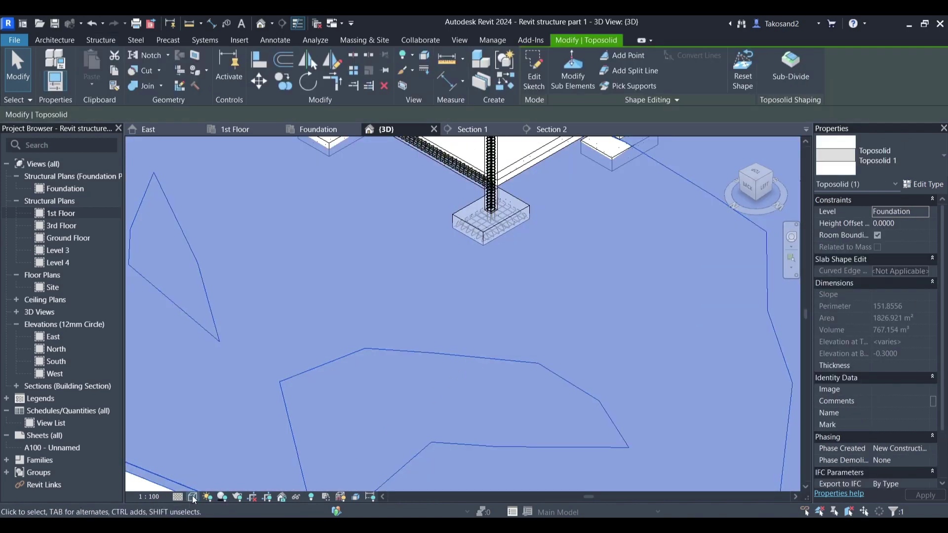
Step: Switch the 3D view to Wireframe and orbit to inspect the rebar
left_click(192, 498)
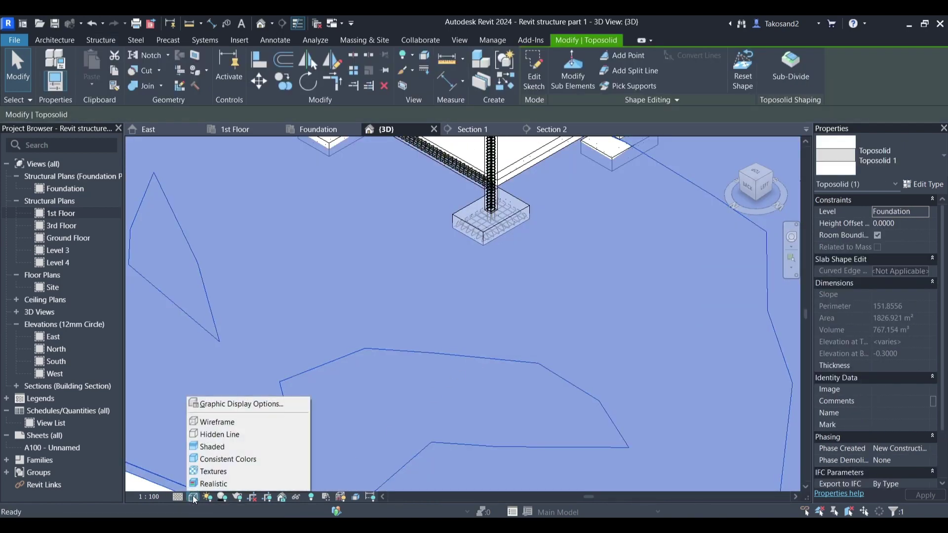
left_click(217, 423)
scroll(489, 223, "up", 10)
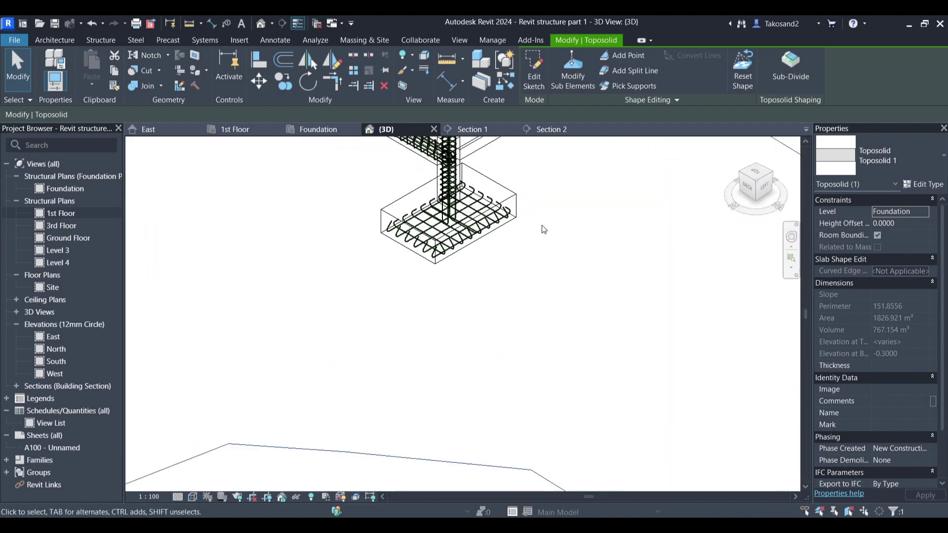
scroll(392, 273, "down", 8)
left_click_drag(758, 197, 754, 206)
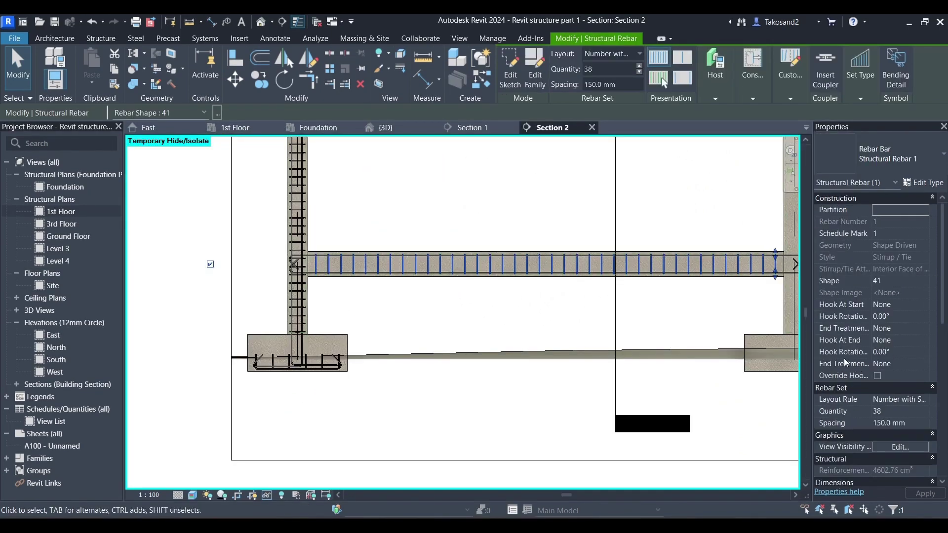
Step: Review Section 2, then return to the 3D view via the Foundation plan
left_click(734, 325)
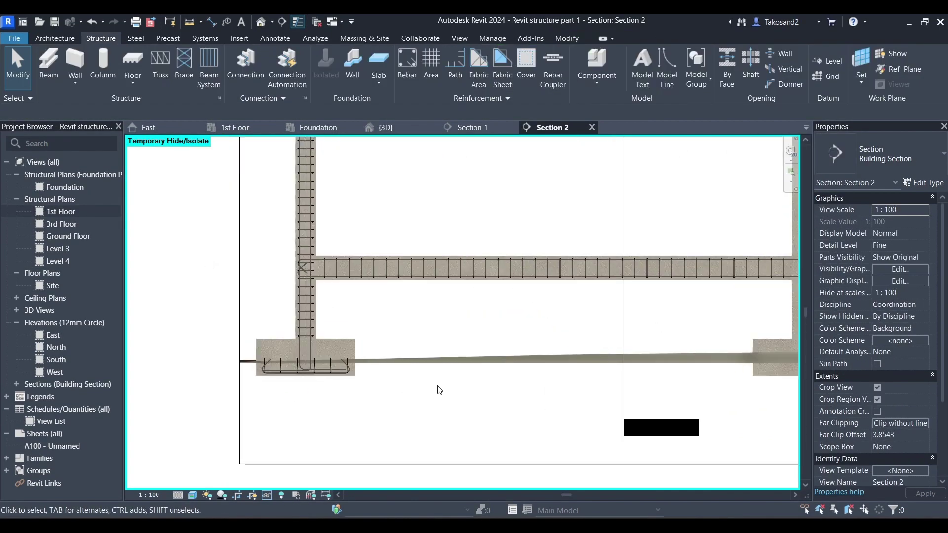
left_click(335, 129)
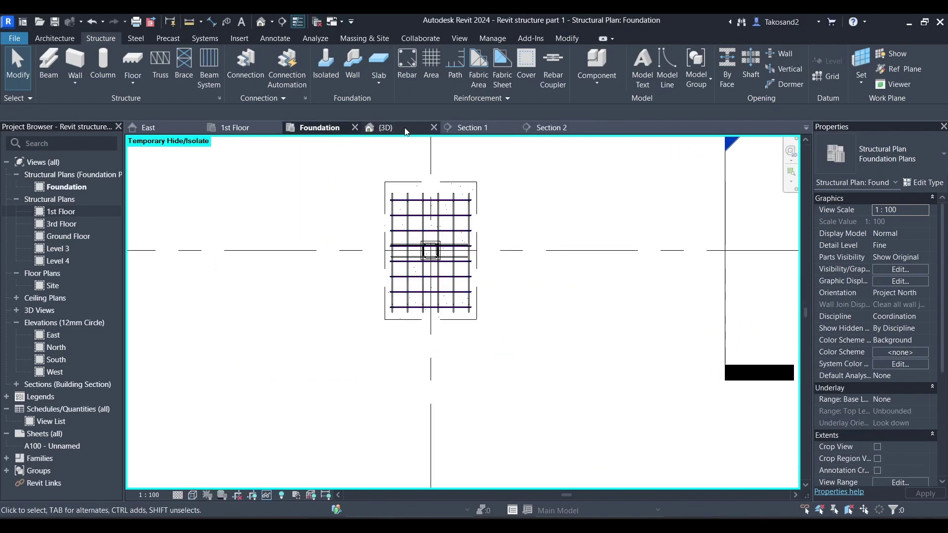
left_click(388, 127)
scroll(594, 398, "up", 2)
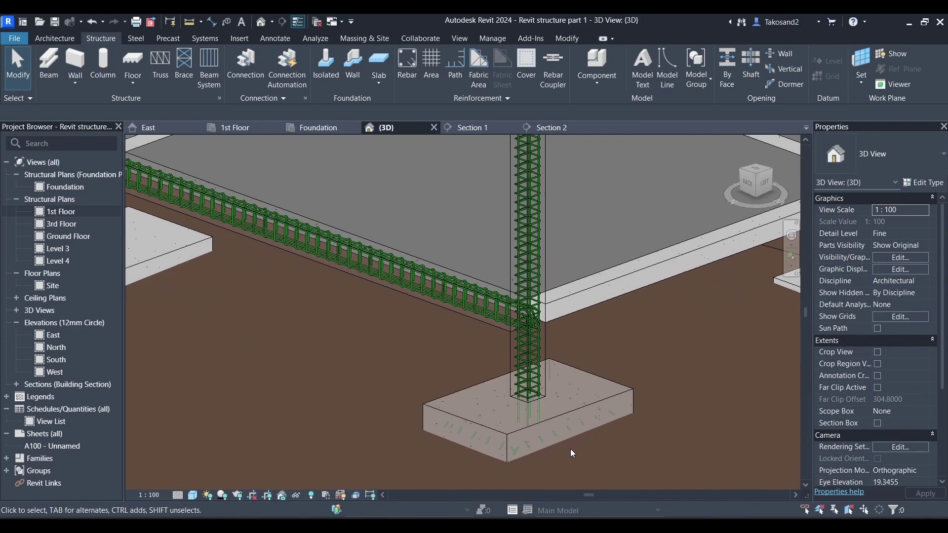
scroll(570, 447, "down", 1)
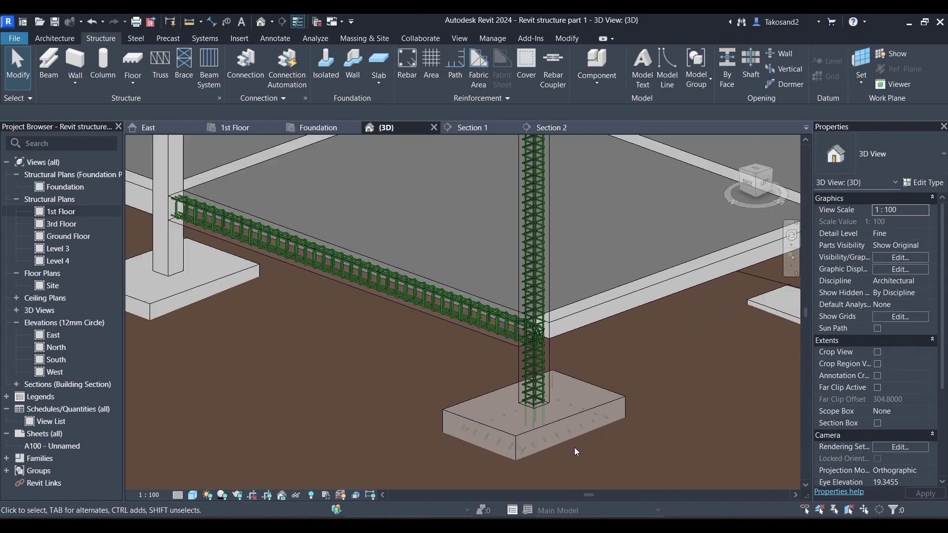
left_click(443, 299)
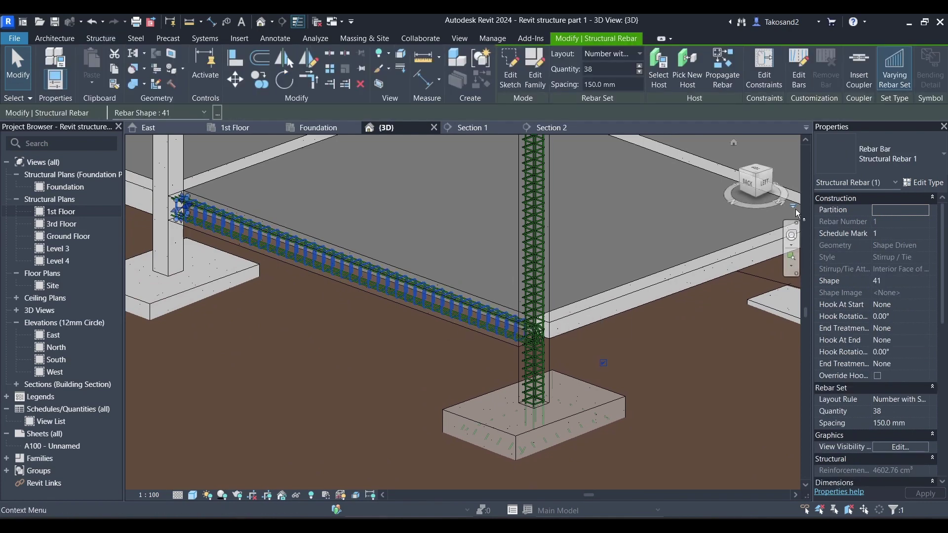
left_click(923, 184)
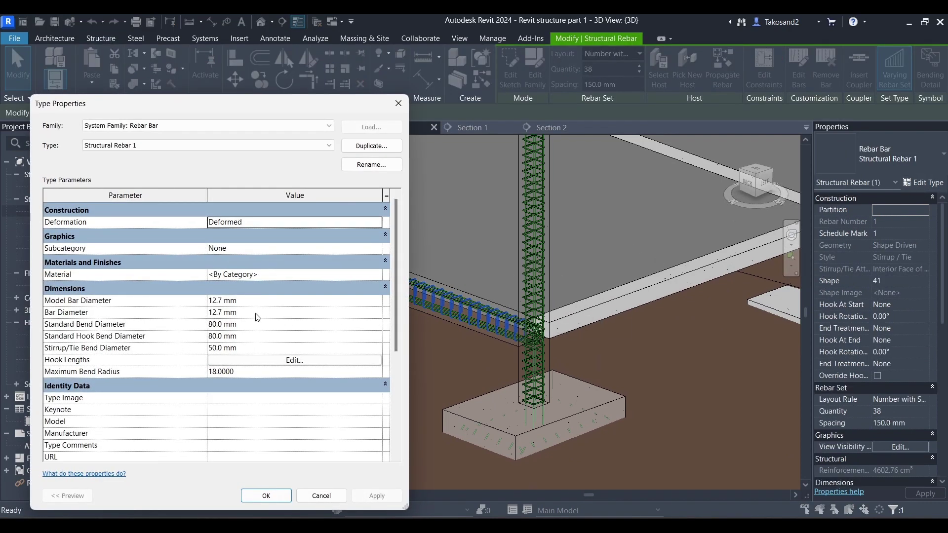
left_click(255, 301)
left_click_drag(239, 301, 206, 295)
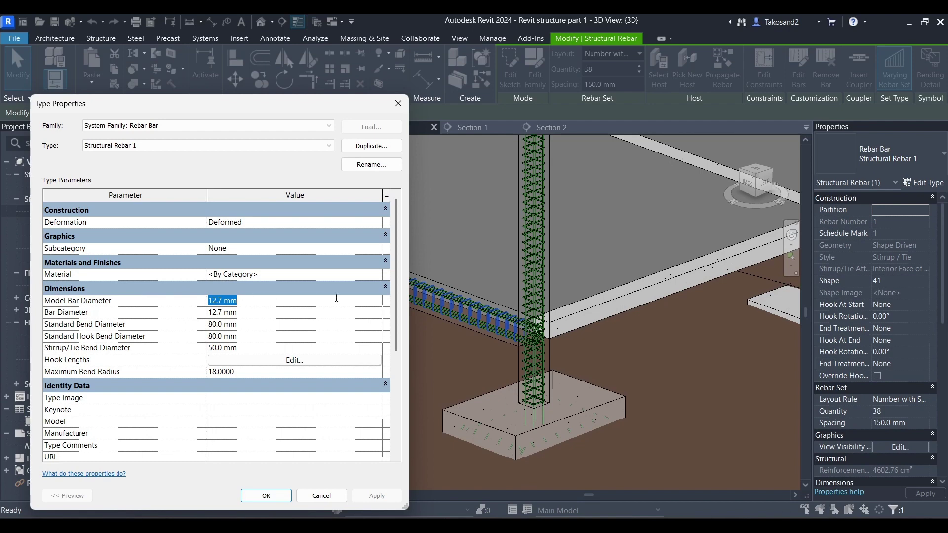
key("Tab")
key("Tab")
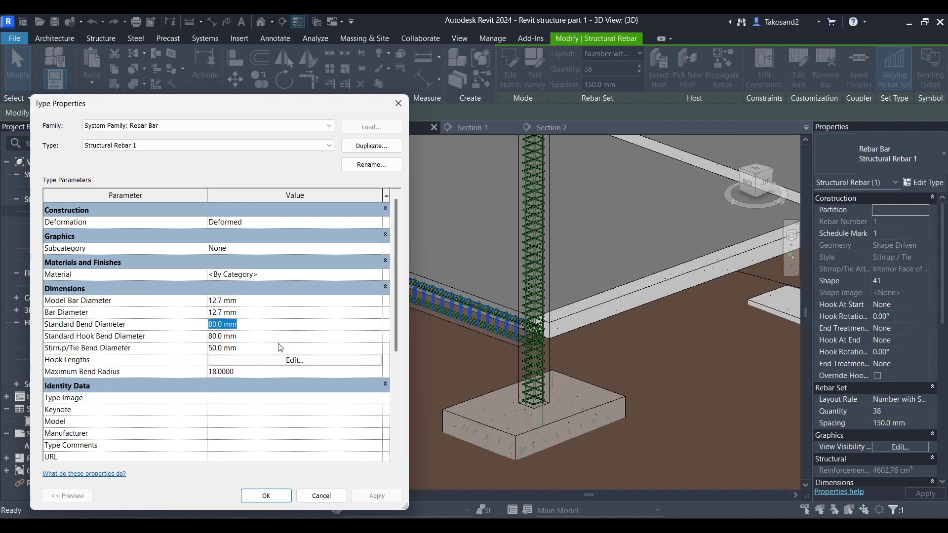
left_click(282, 360)
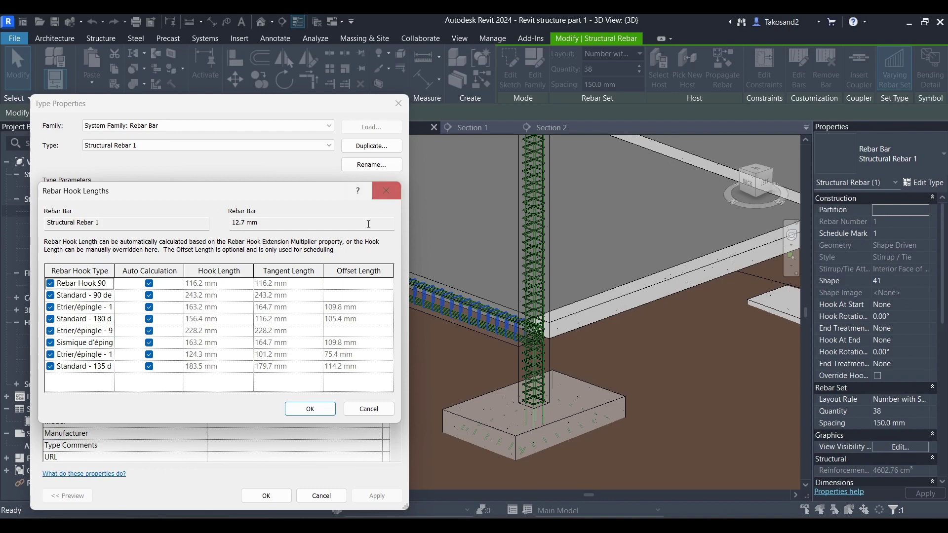
left_click(393, 197)
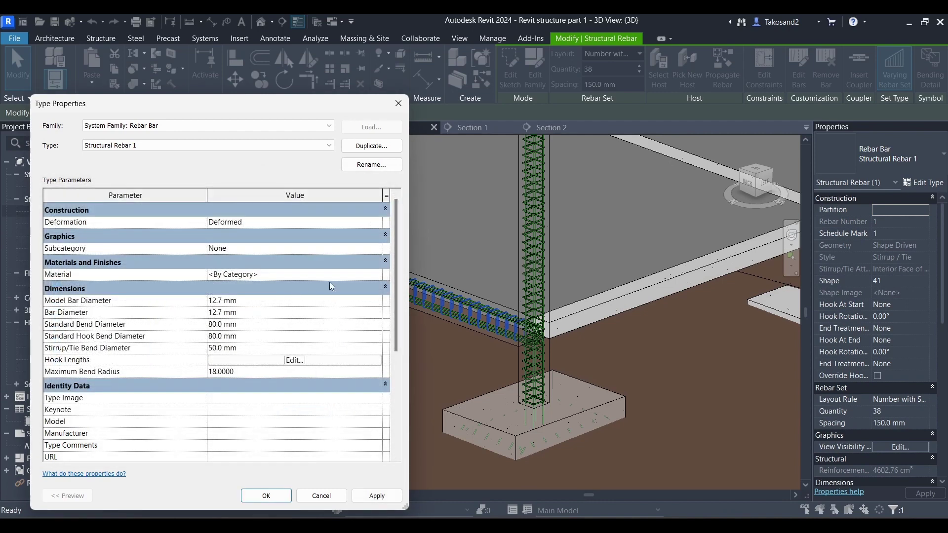
left_click(369, 279)
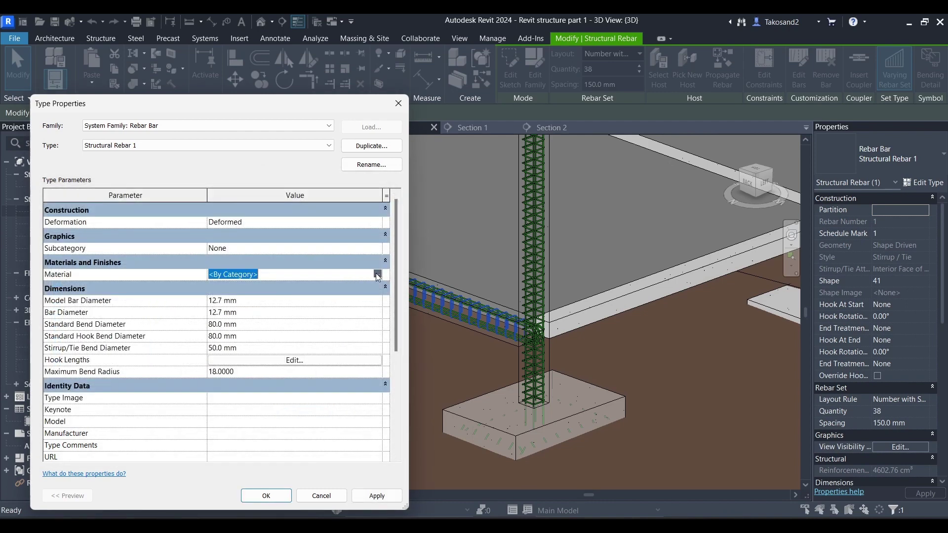
left_click(376, 275)
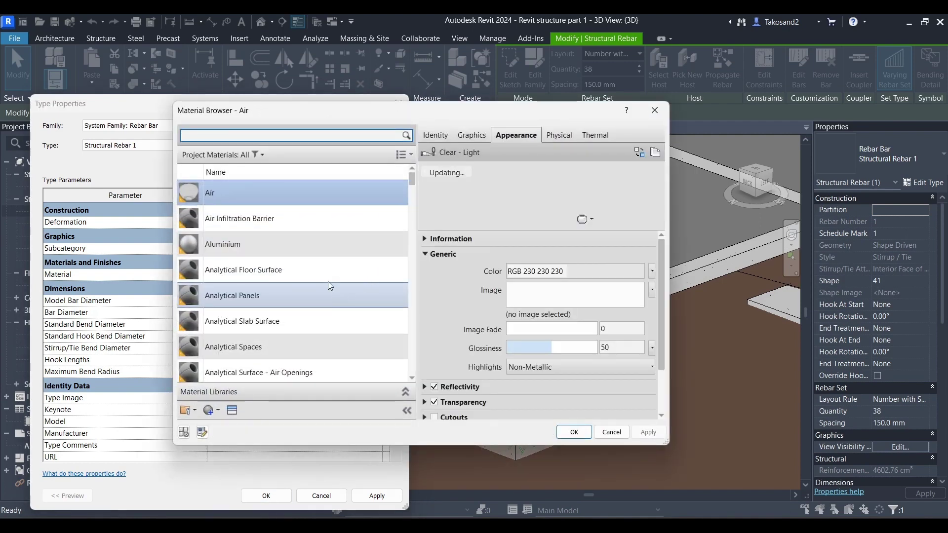
left_click(646, 114)
scroll(273, 319, "down", 4)
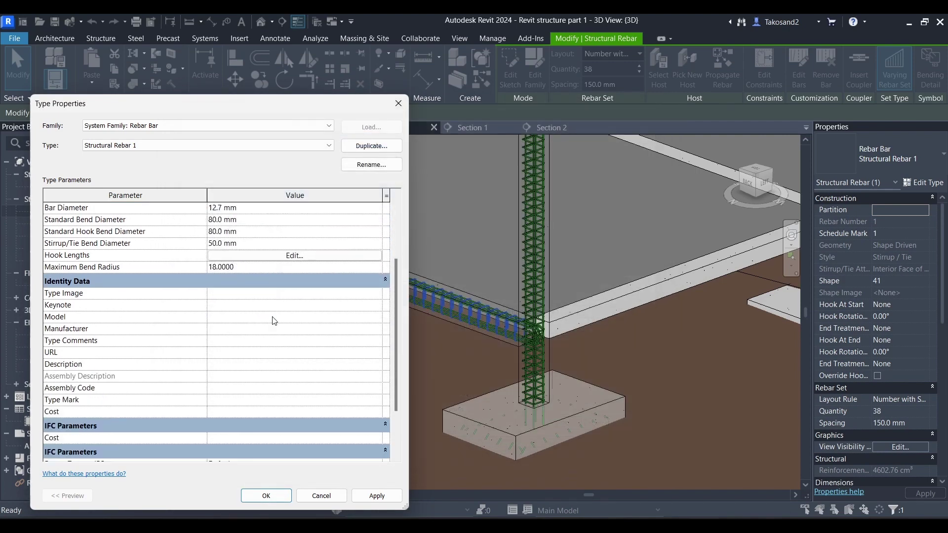
scroll(282, 324, "up", 4)
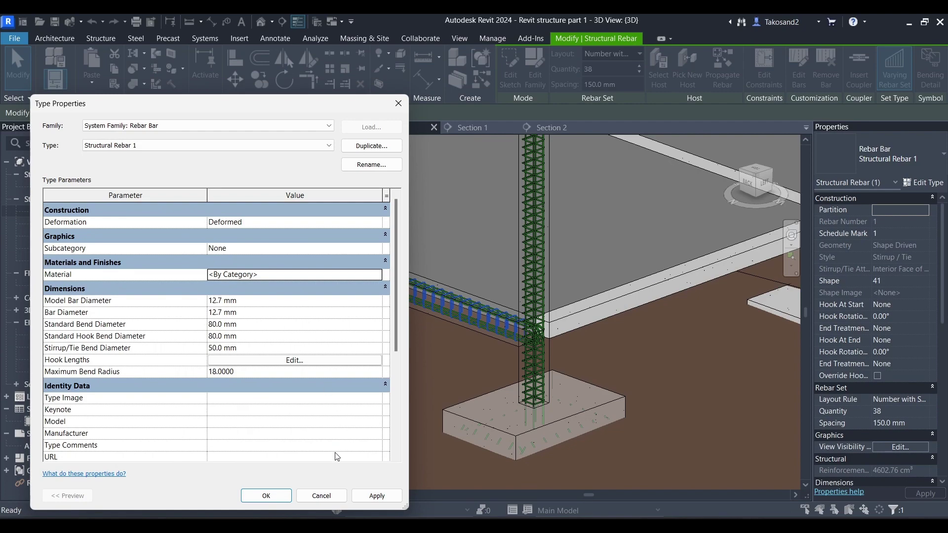
left_click(322, 496)
left_click(377, 367)
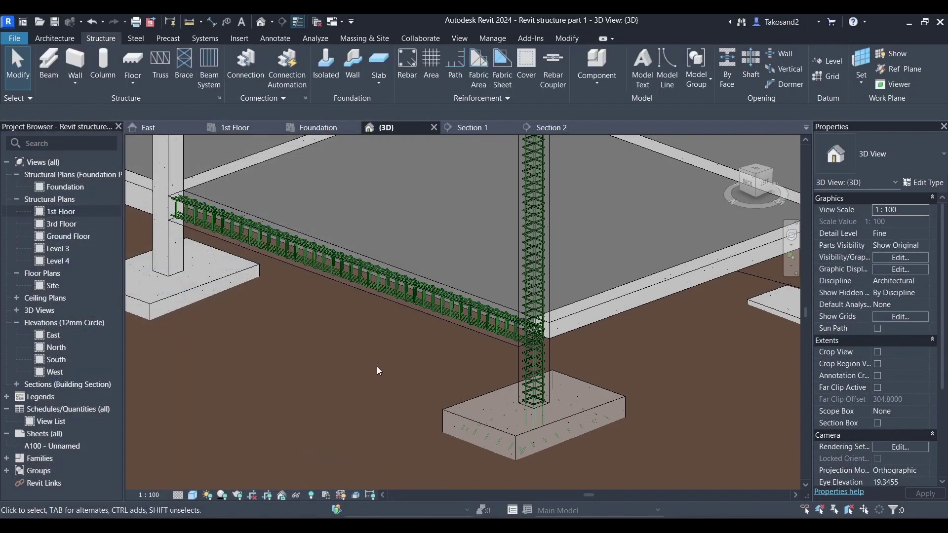
scroll(647, 357, "down", 3)
scroll(647, 357, "up", 3)
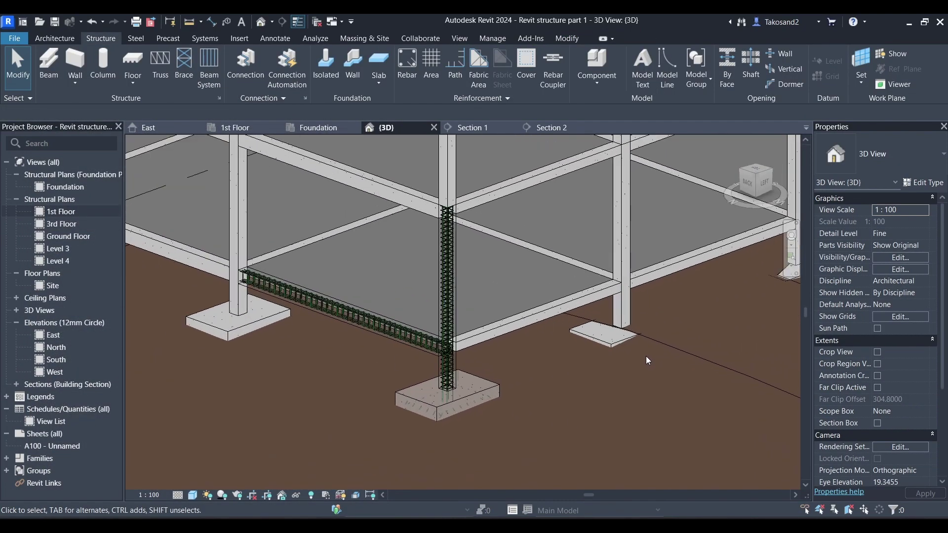
left_click(545, 126)
scroll(360, 357, "up", 4)
scroll(357, 356, "up", 5)
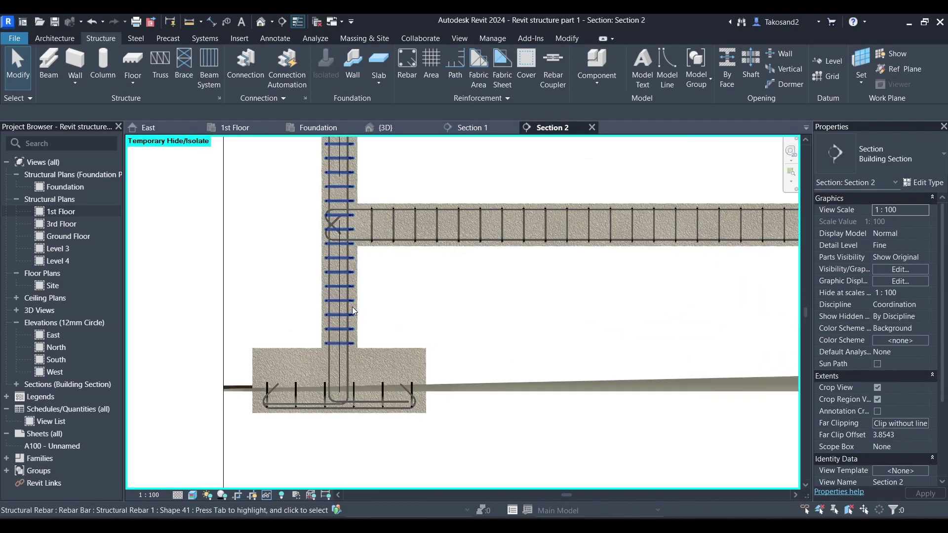
scroll(472, 423, "down", 3)
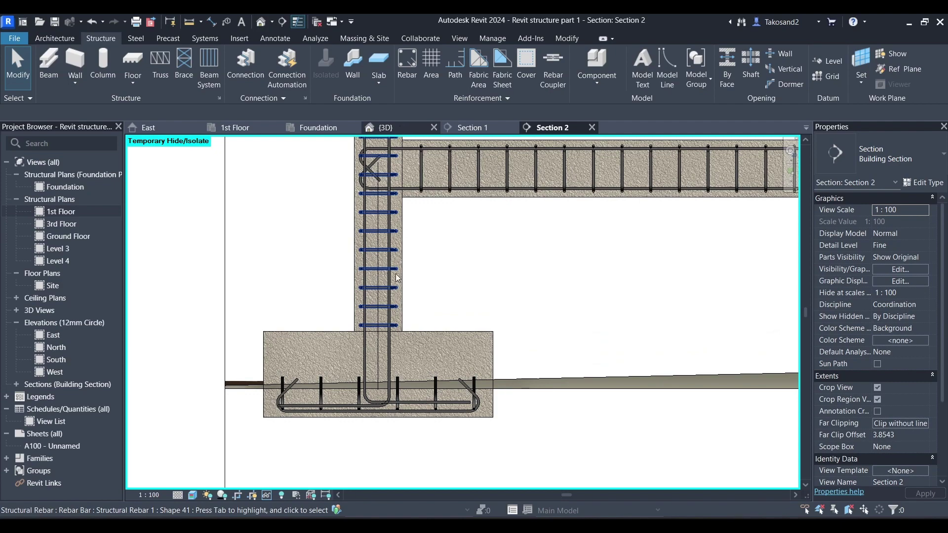
left_click(401, 126)
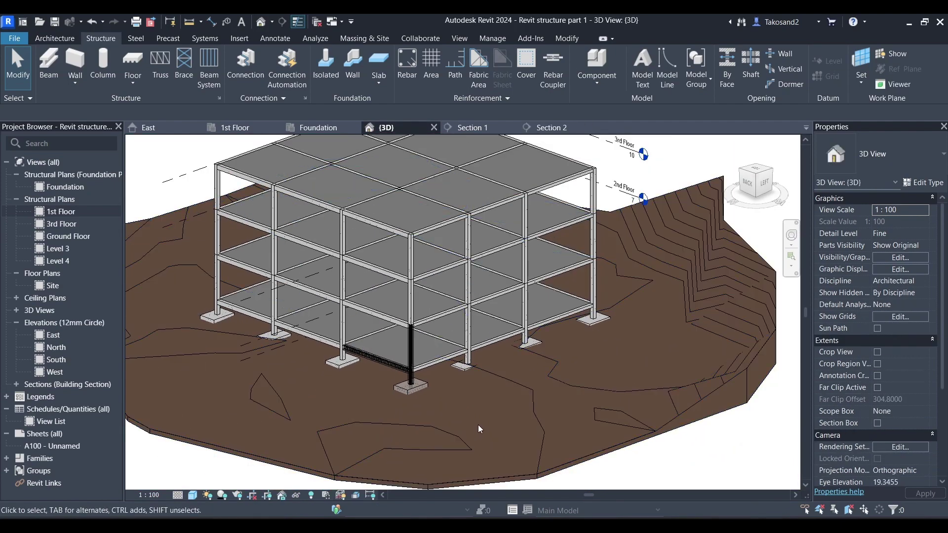